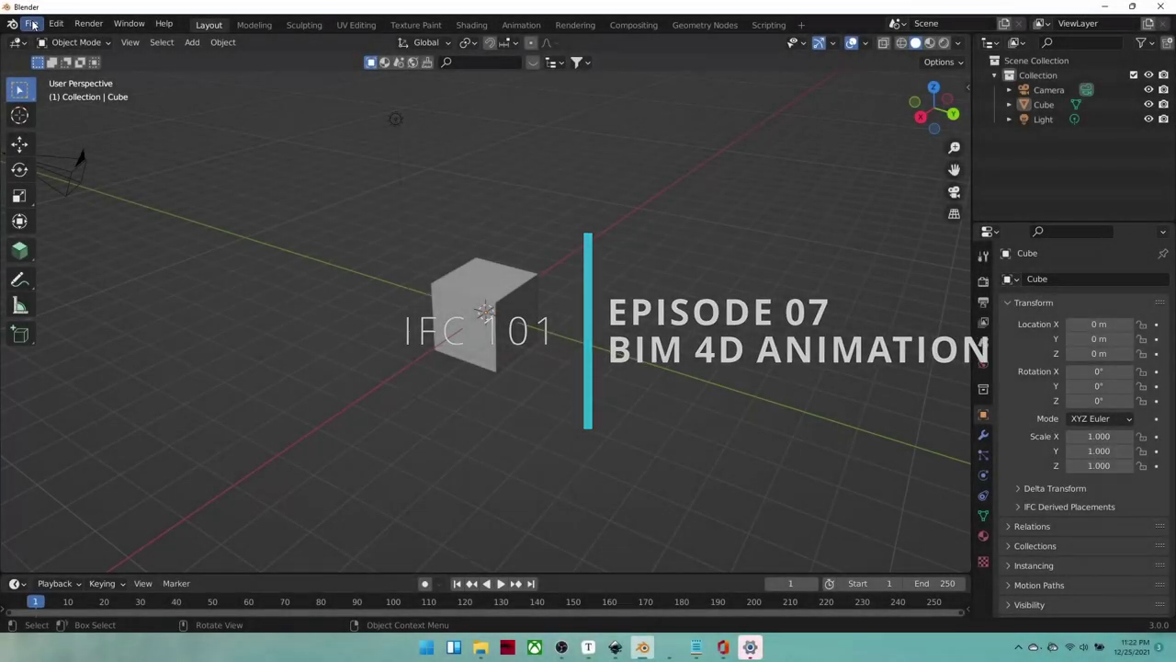
- Import the IFC model MAD_SCIENTIST_212.ifc from the Models folder on the Desktop
left_click(33, 25)
mouse_move(80, 225)
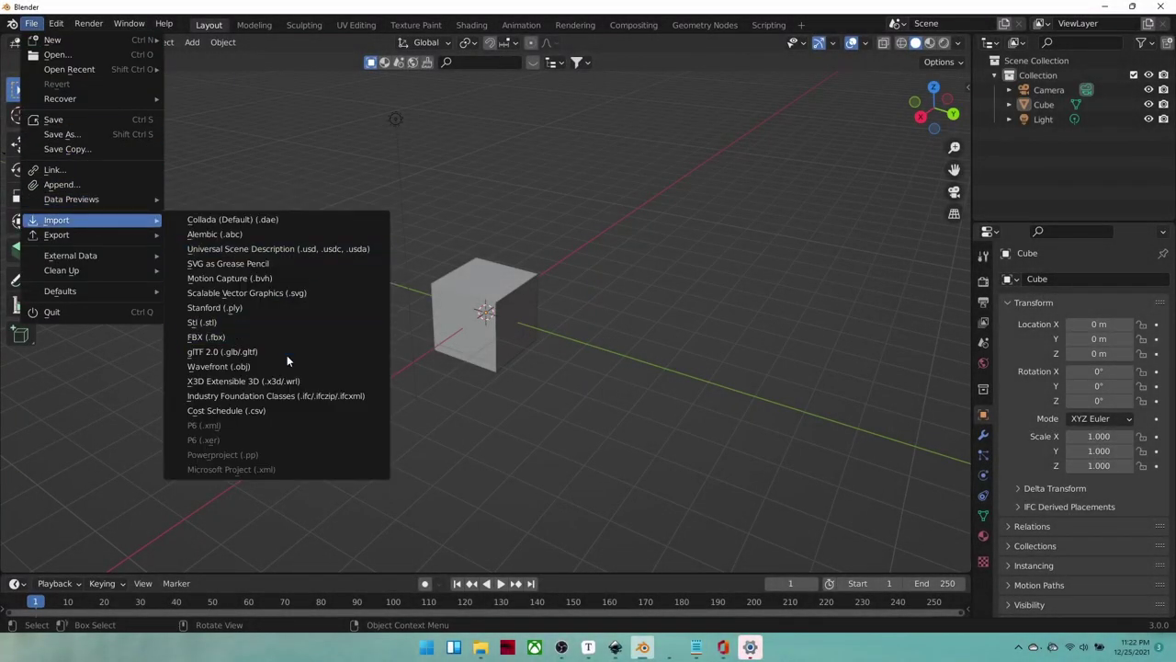
left_click(281, 395)
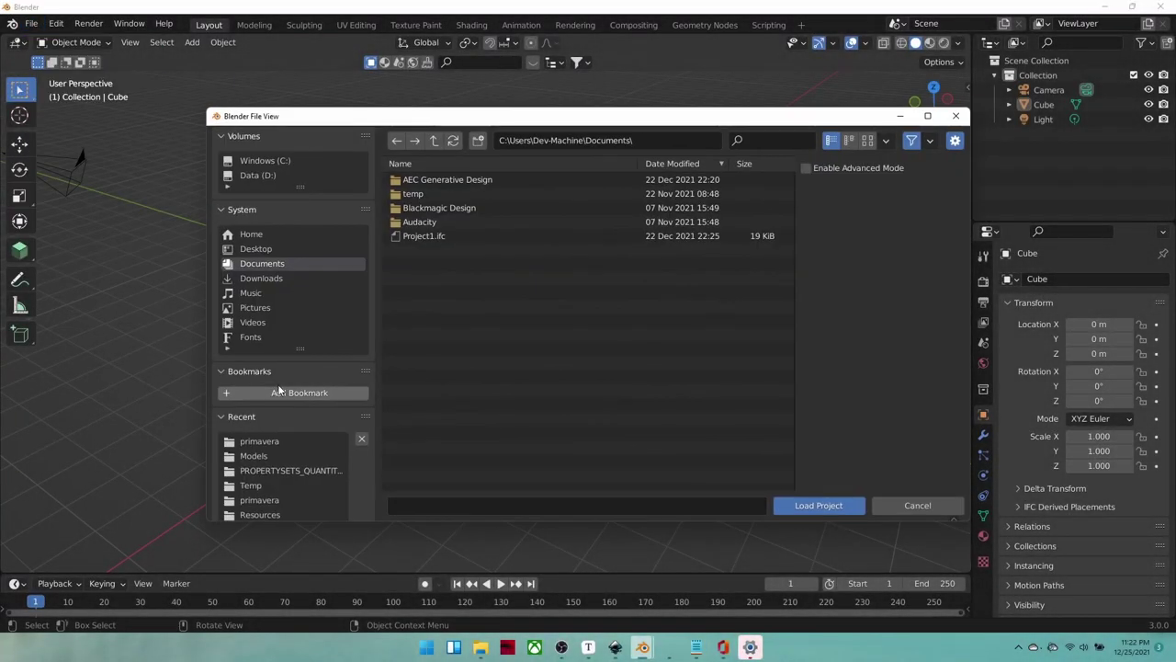
left_click(255, 249)
double_click(418, 180)
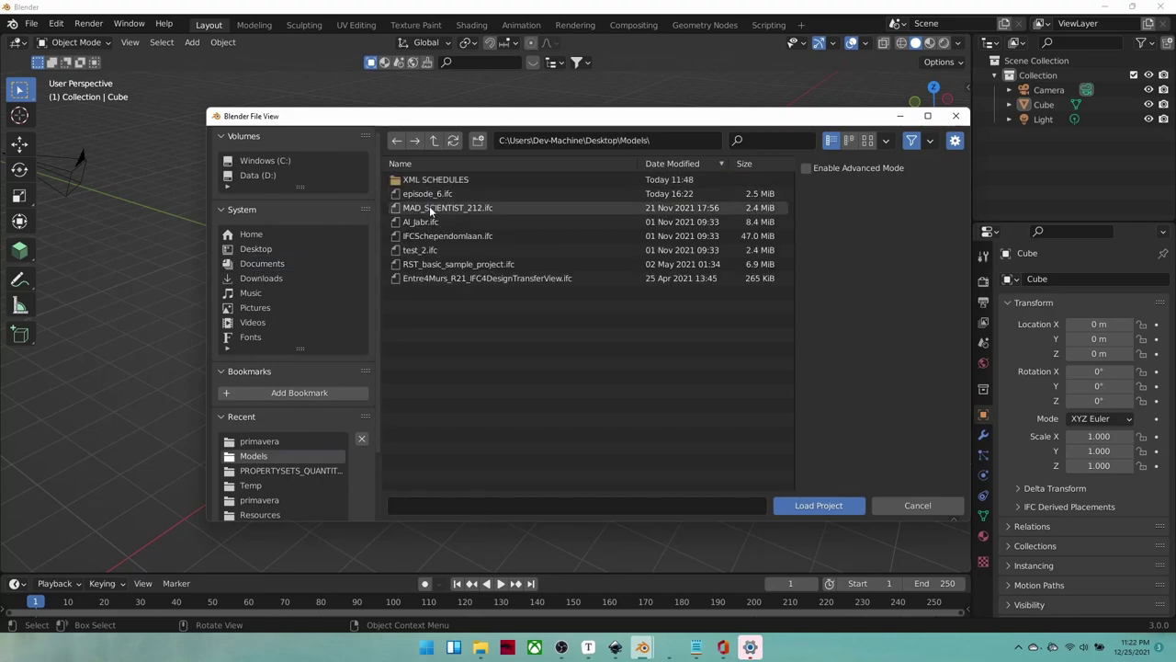
left_click(431, 208)
left_click(827, 504)
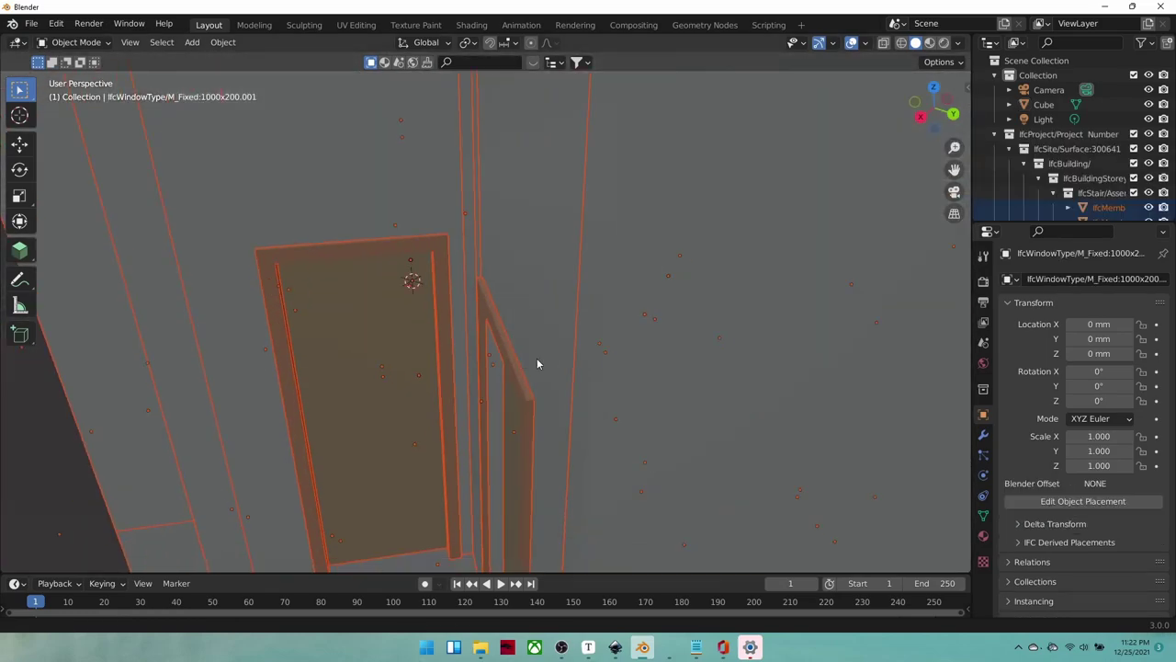
- Frame the whole imported building in the viewport and deselect all of its elements
key("Home")
mouse_move(530, 351)
middle_mouse_down()
mouse_move(806, 312)
mouse_move(601, 310)
mouse_move(525, 425)
mouse_move(559, 343)
mouse_move(542, 341)
middle_mouse_up()
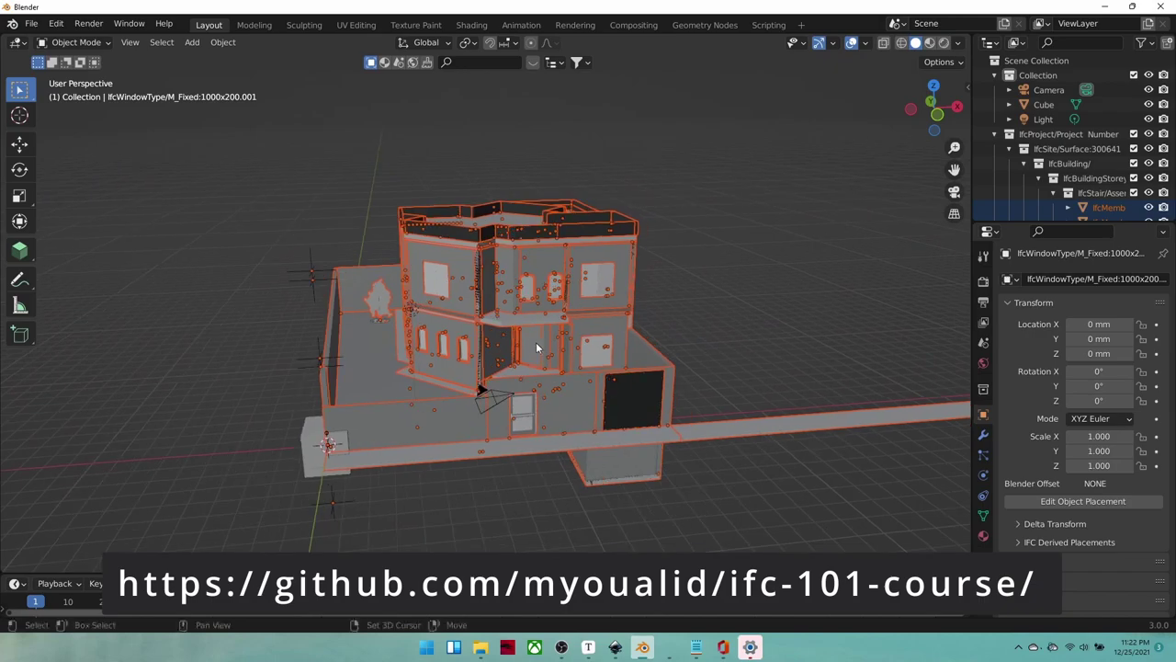
left_click(713, 236)
middle_click_drag(659, 296, 620, 298)
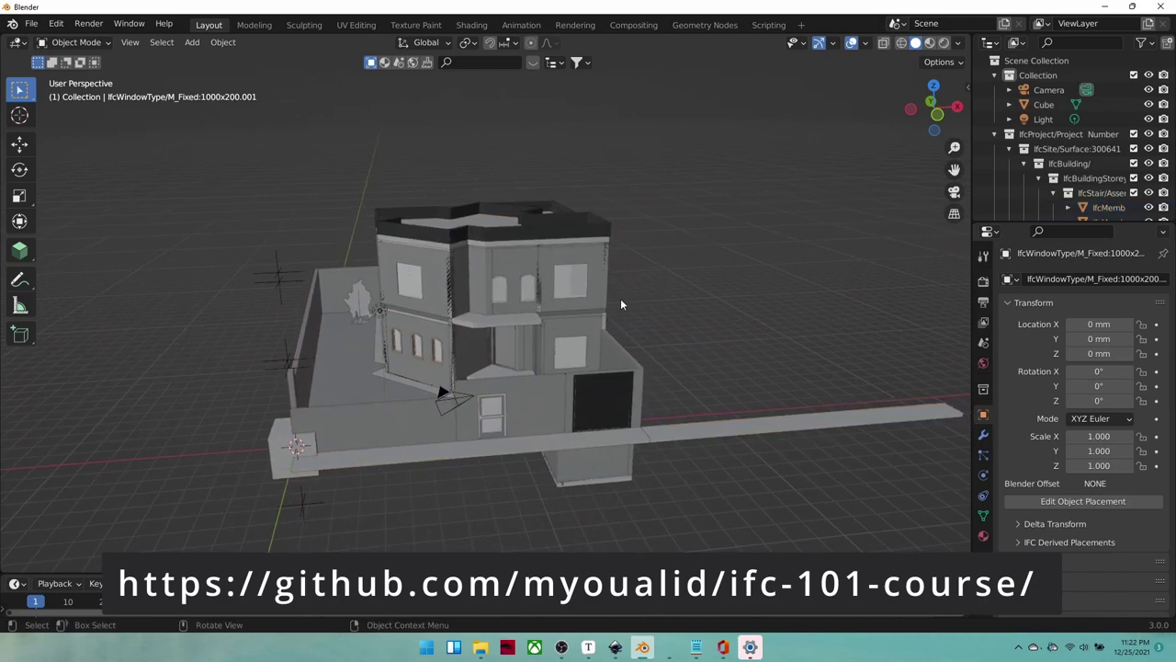
- Import the P6 XML schedule EC00850_V2.xml from the primavera folder inside Models/XML SCHEDULES on the Desktop
left_click(33, 25)
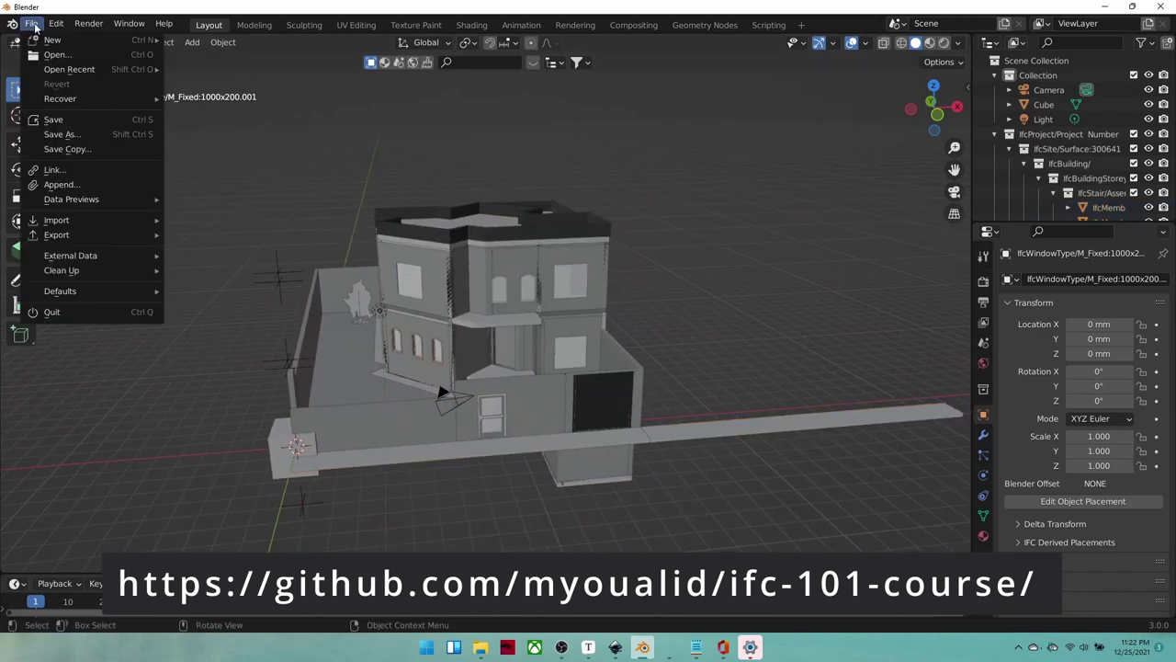
mouse_move(59, 222)
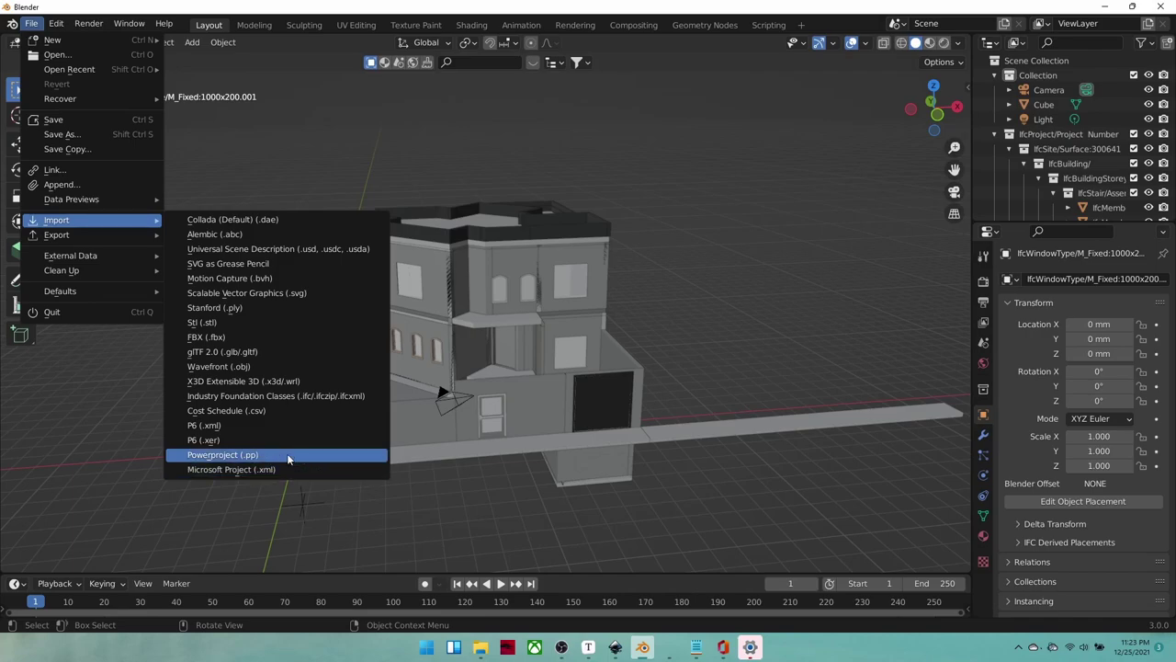
left_click(256, 426)
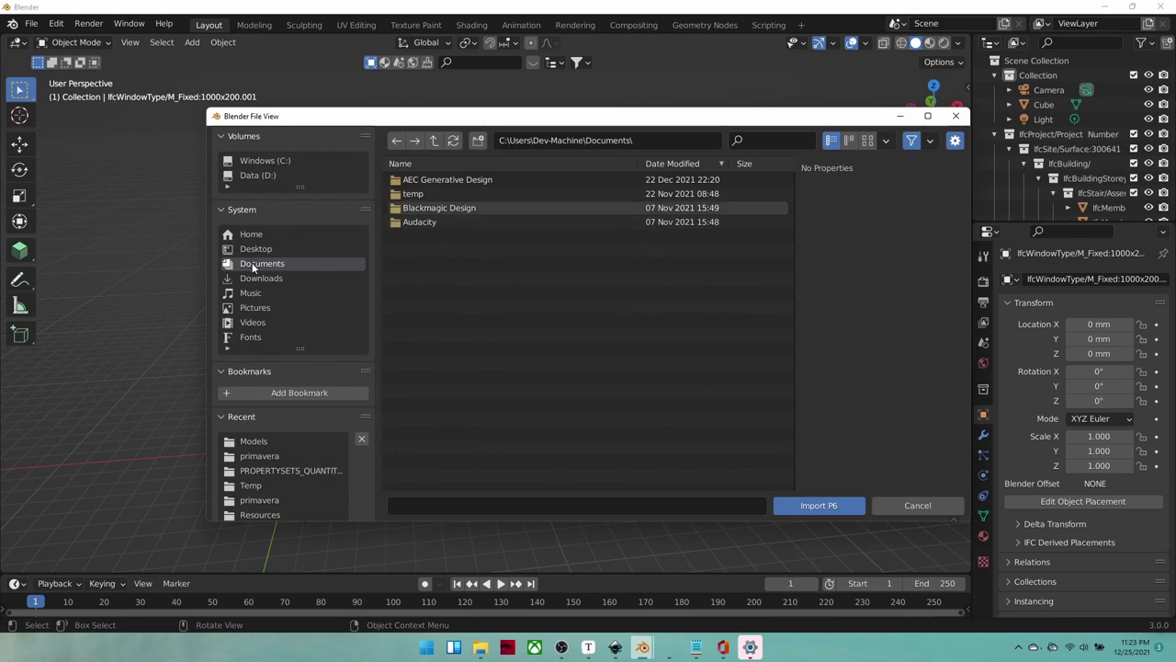
left_click(262, 248)
left_click(401, 179)
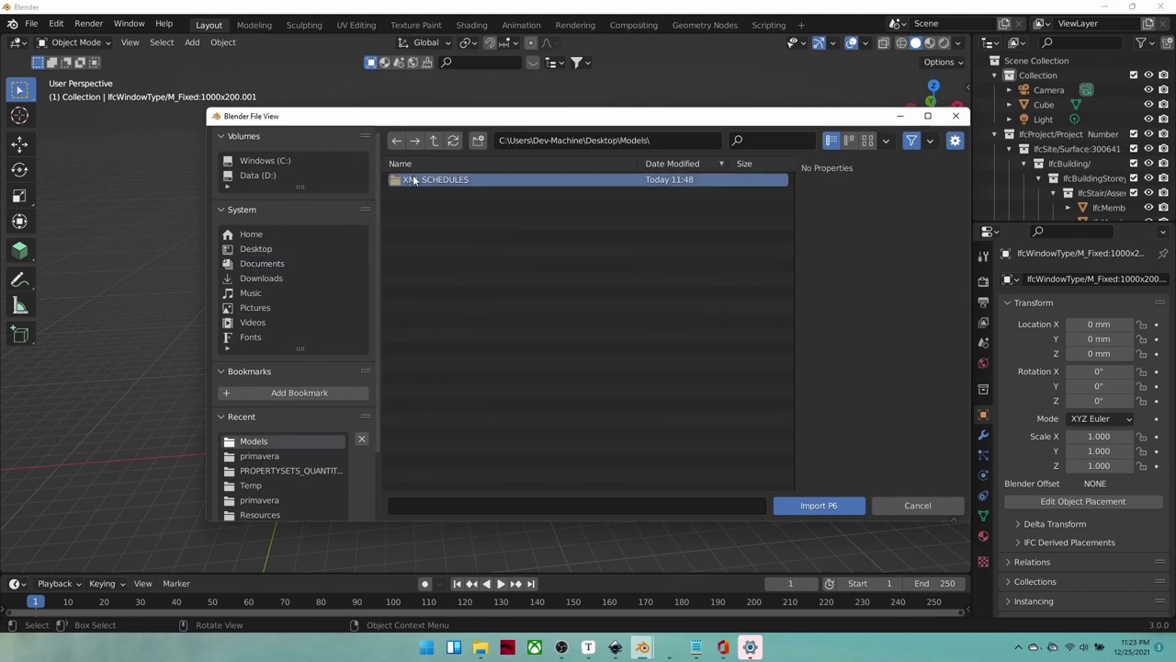
left_click(401, 180)
left_click(414, 206)
left_click(416, 181)
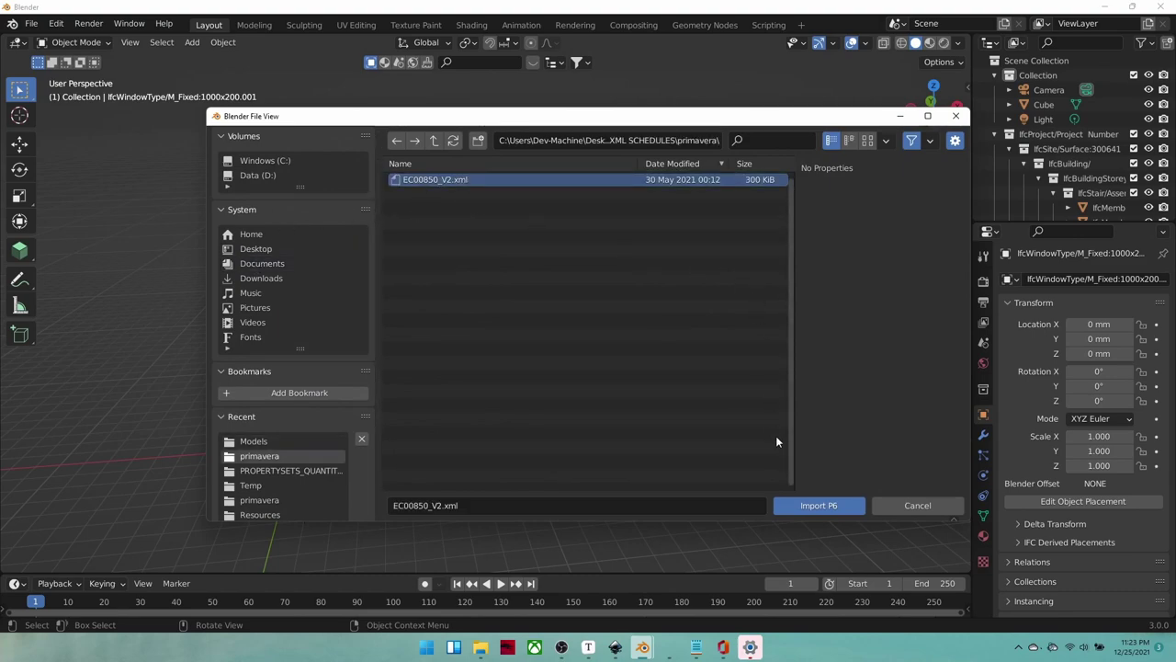
left_click(816, 505)
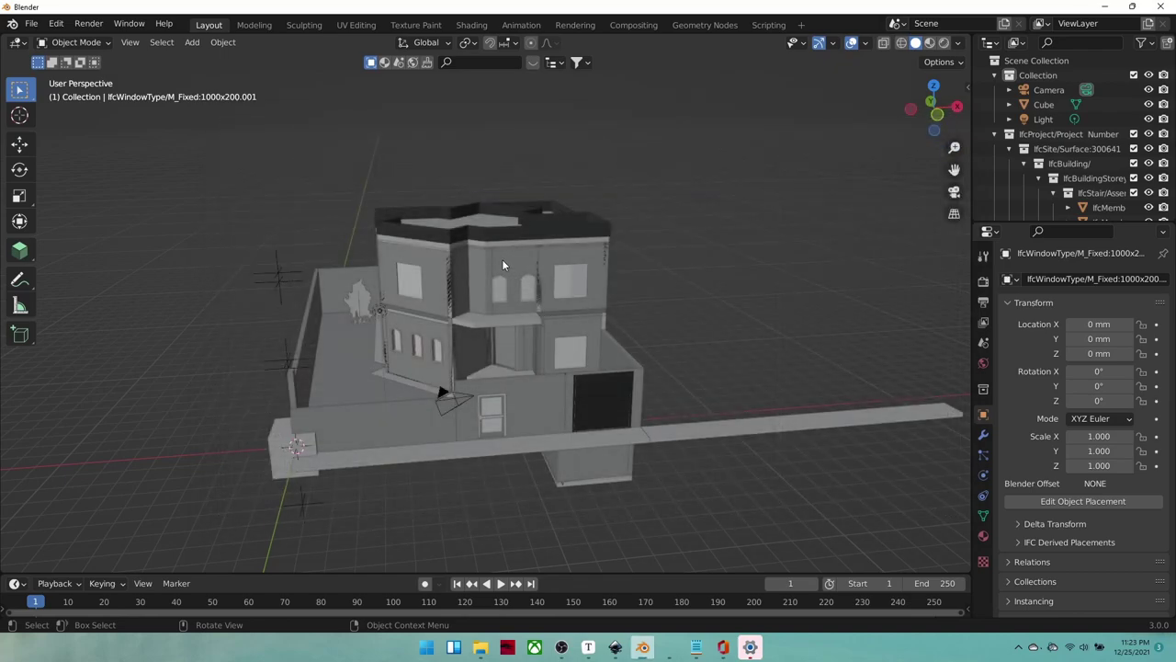
- Widen the properties area and expand the scene's IFC Work Plans, IFC Work Schedules, IFC Work Calendars and IFC Resources sections
left_click_drag(974, 359, 814, 359)
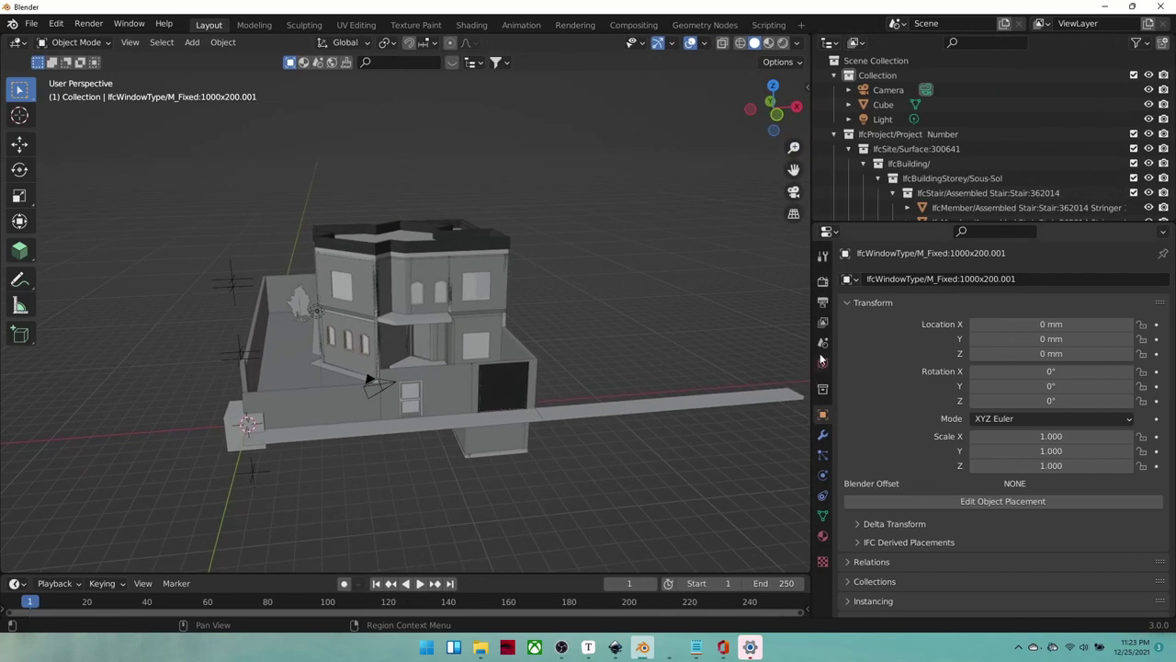
left_click(823, 342)
scroll(895, 341, "down", 8)
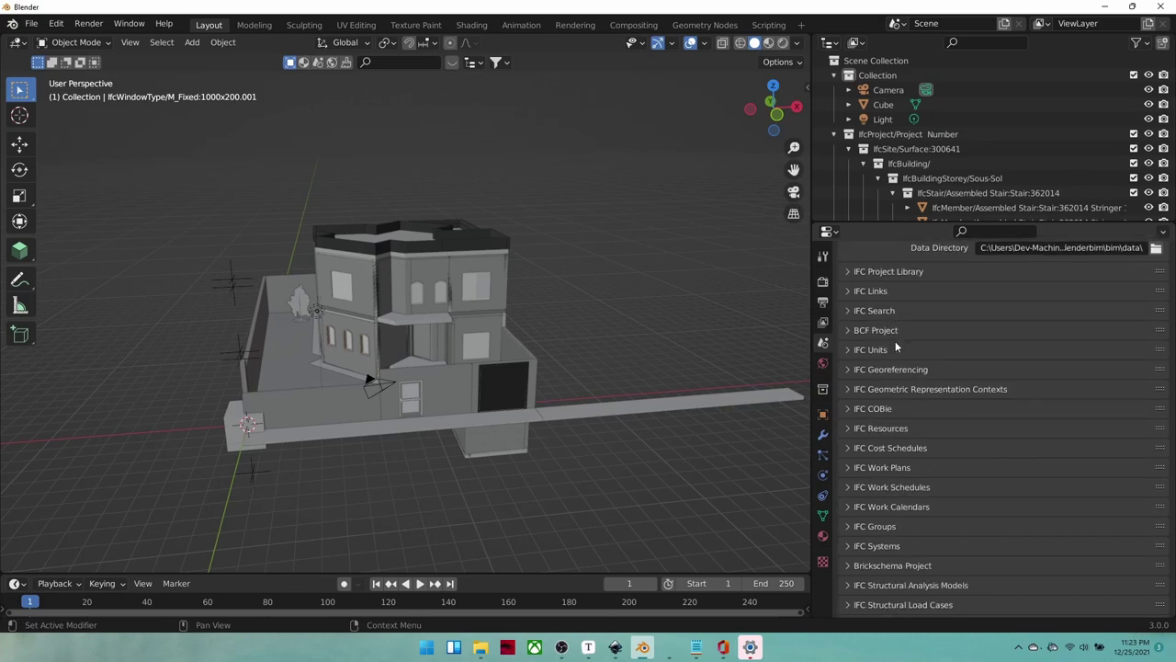
scroll(895, 341, "down", 2)
left_click(880, 394)
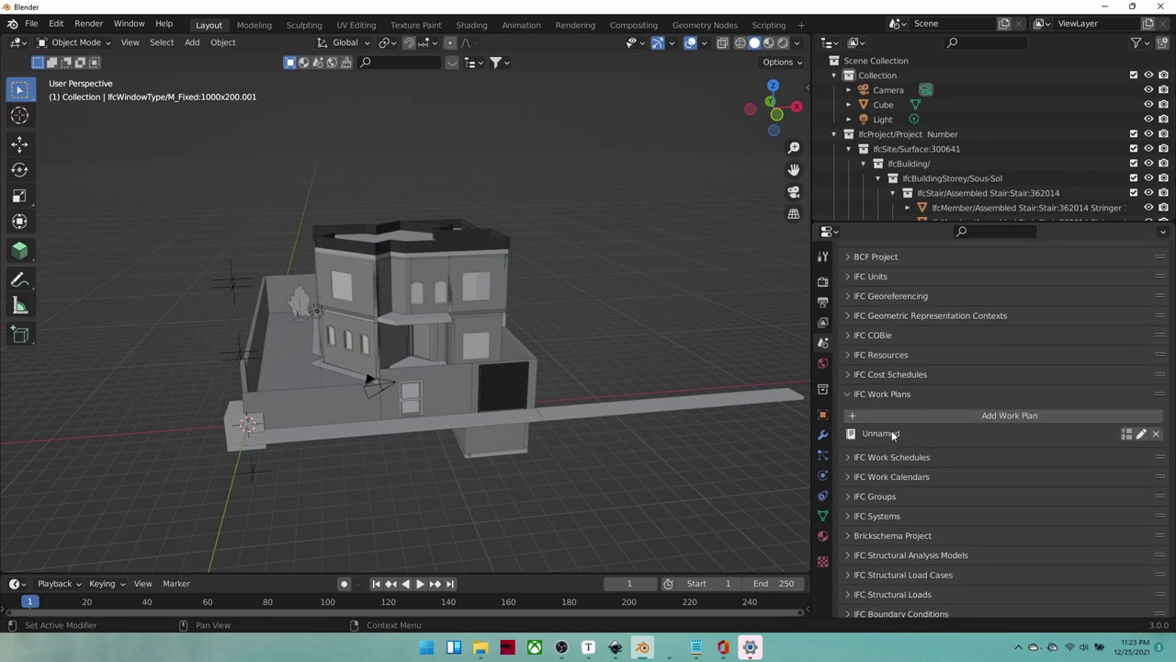
left_click(893, 457)
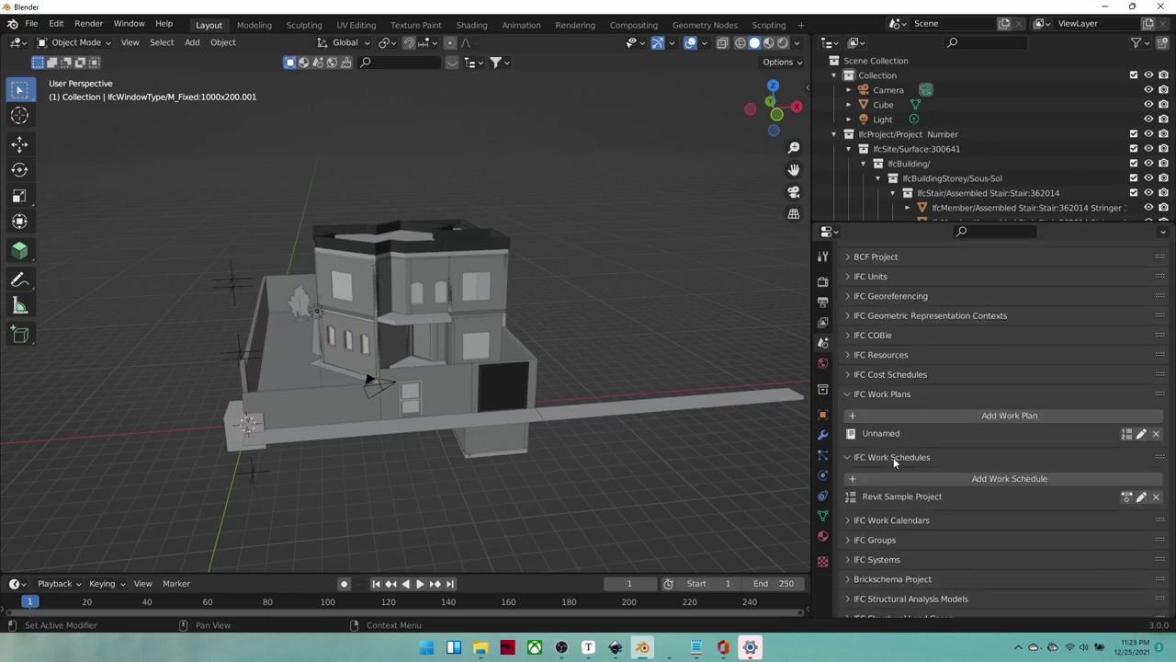
left_click(899, 521)
scroll(925, 368, "down", 1)
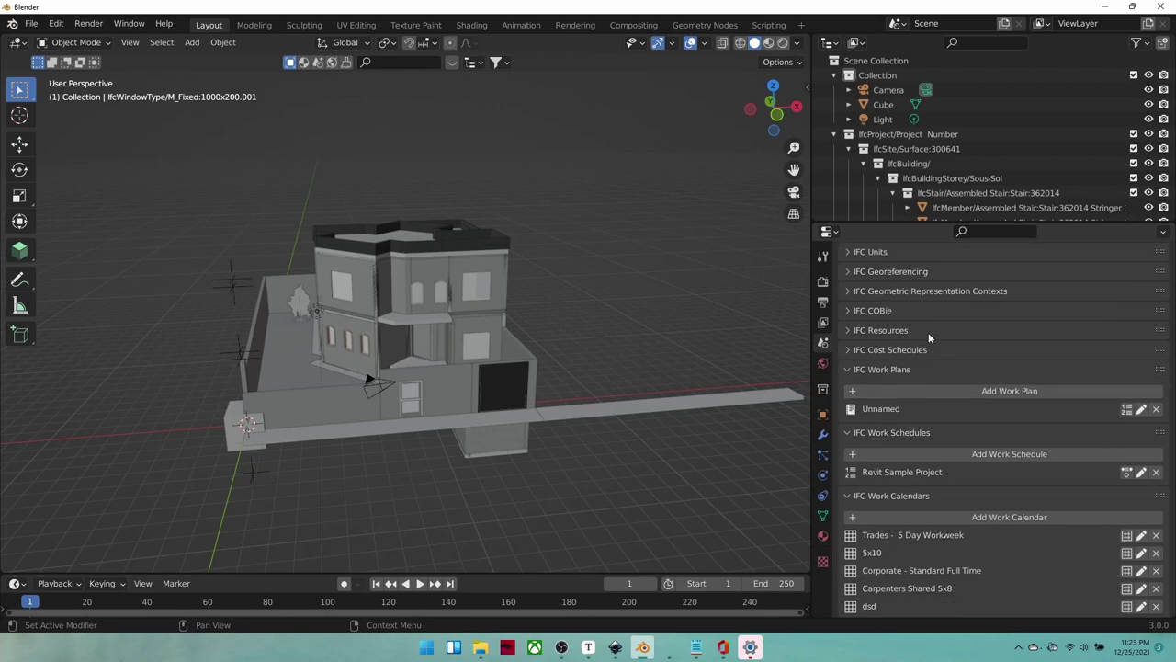
left_click(929, 332)
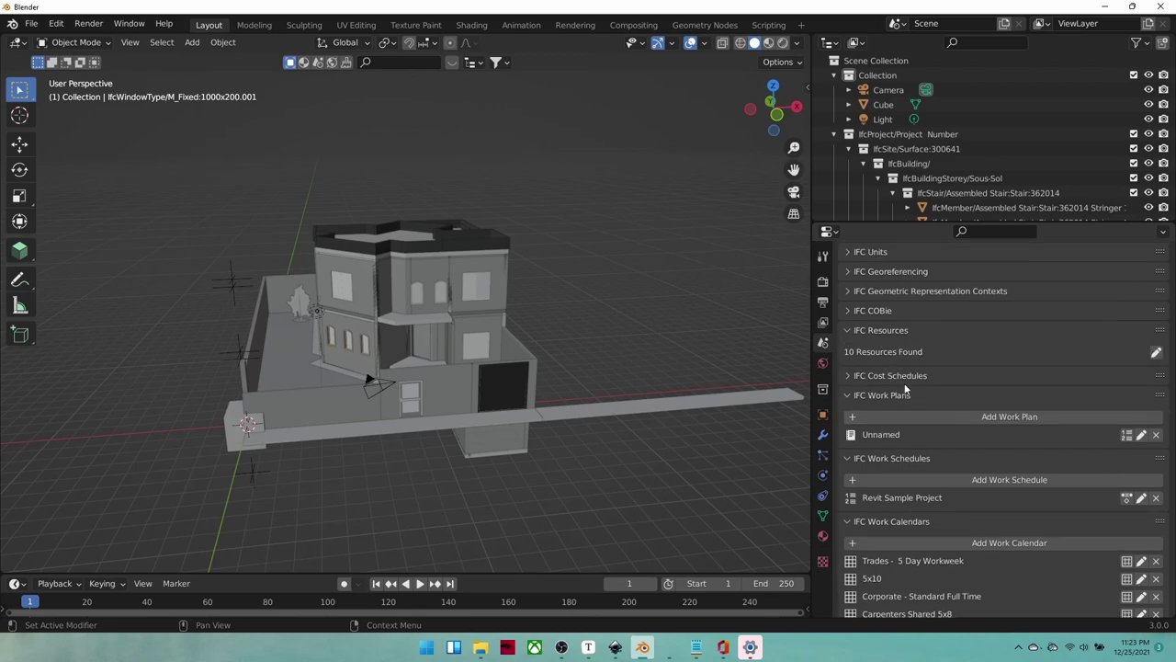
- Check which work schedules are assigned to the Unnamed work plan
scroll(905, 391, "down", 2)
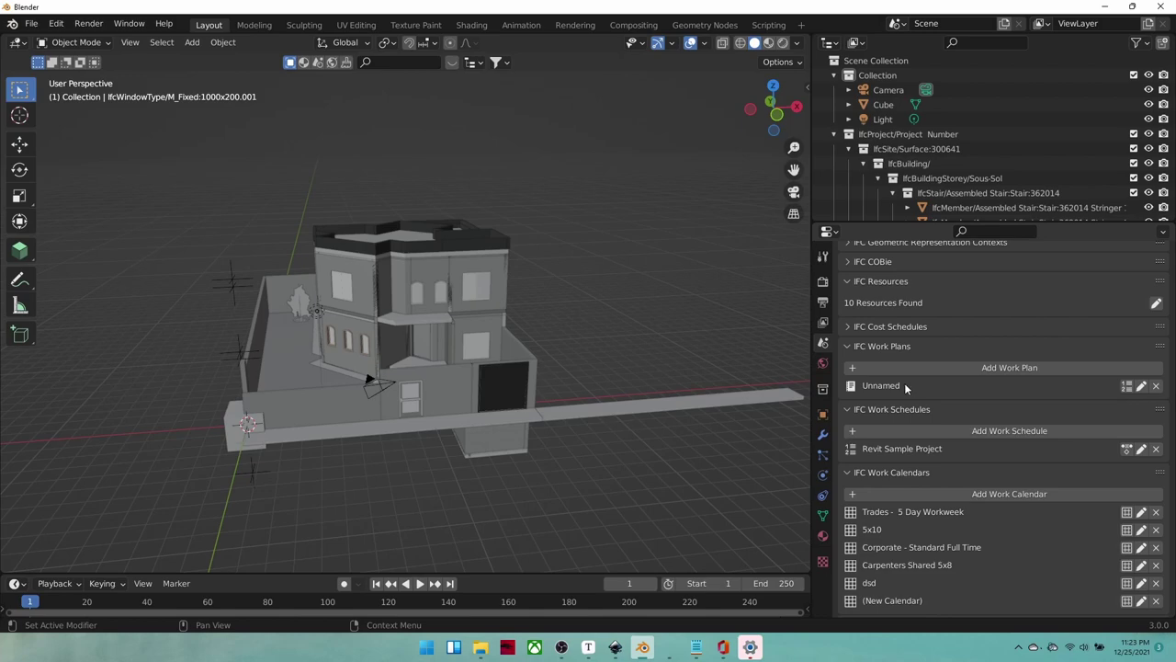
left_click(1125, 386)
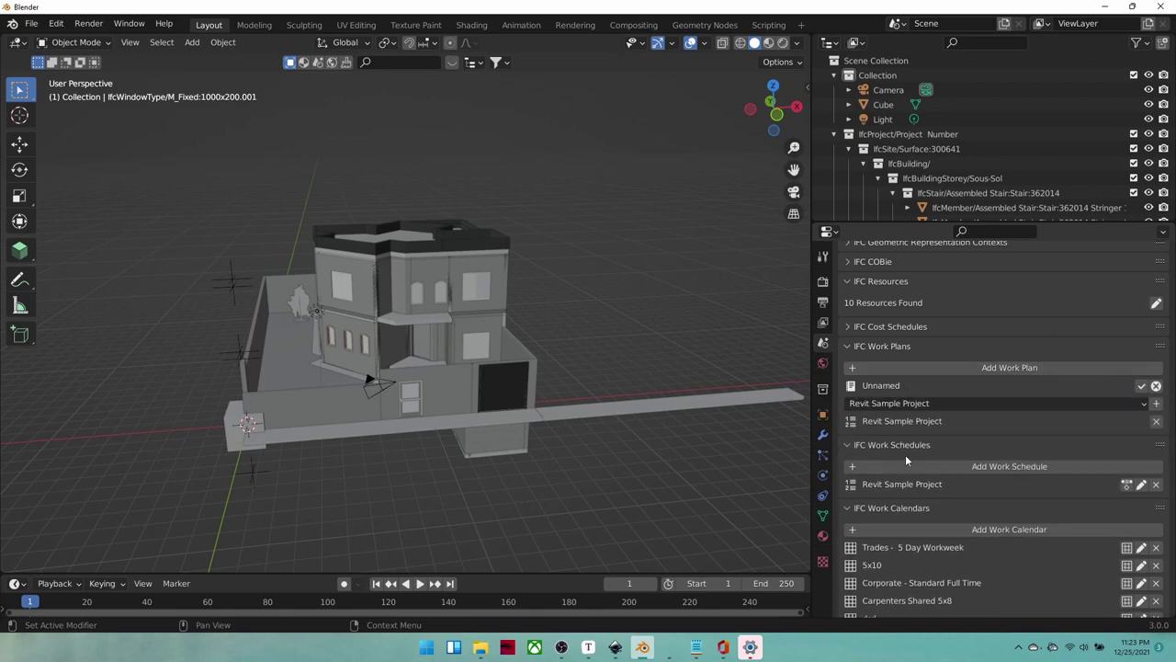
left_click(1141, 386)
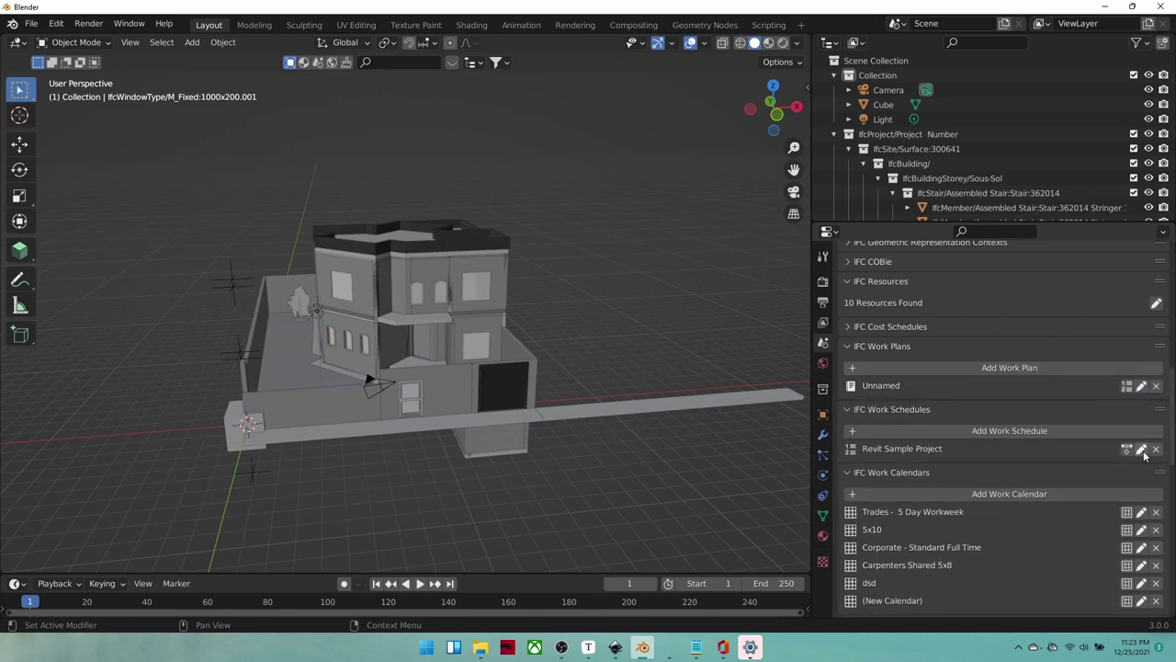
- Rename the Revit Sample Project work schedule to "My First Work Schedule"
left_click(1142, 448)
scroll(966, 212, "down", 2)
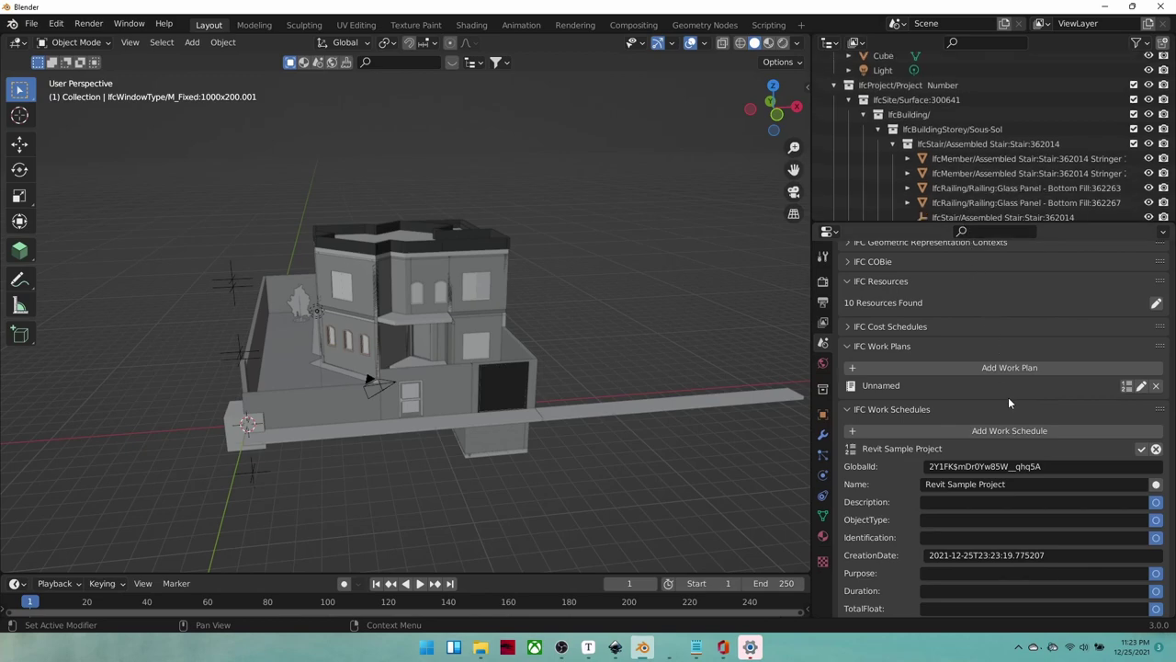
left_click(1028, 485)
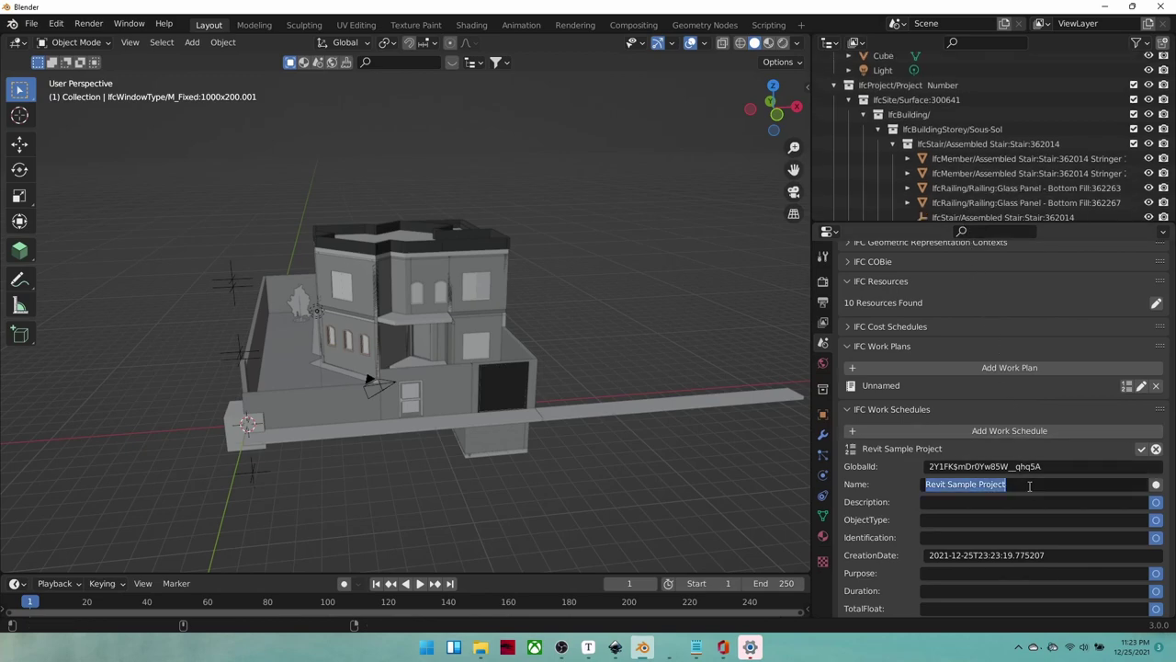
type("My First Work Sch")
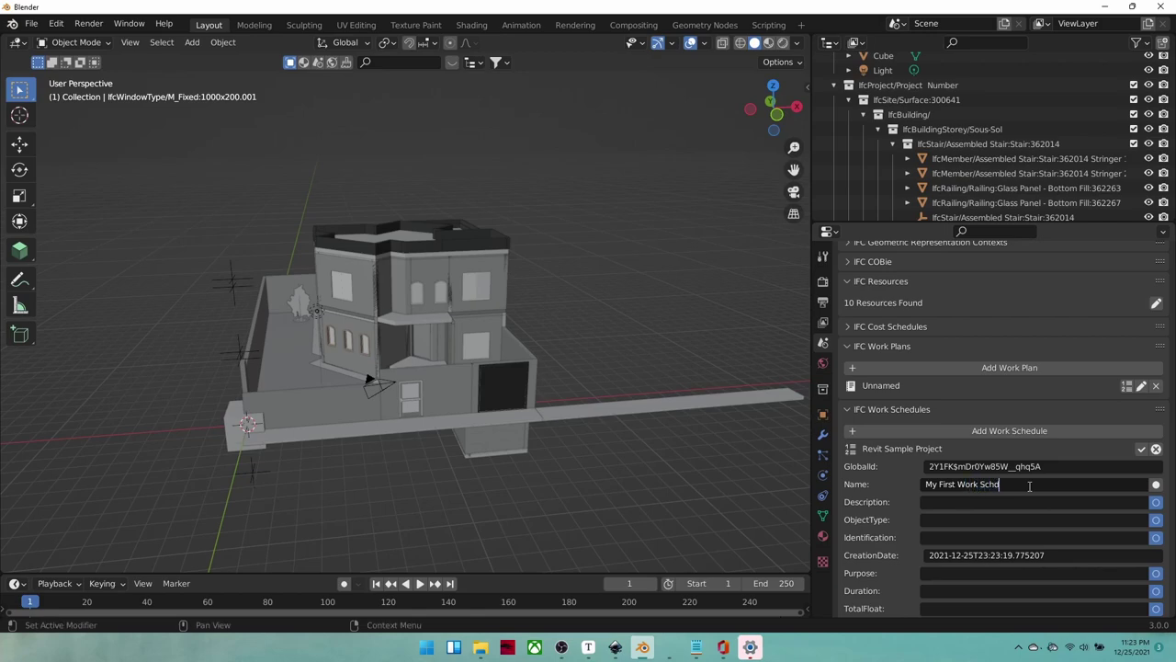
type("edule")
key("Return")
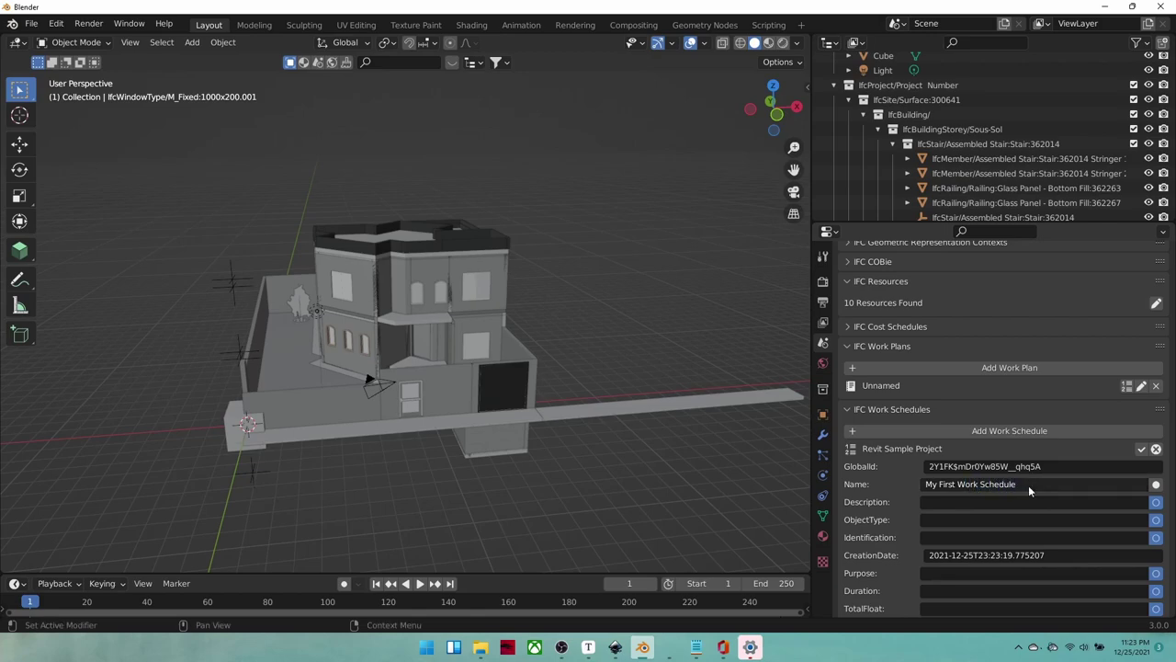
left_click(1142, 448)
- Open the task list of My First Work Schedule and enlarge the list and its editor area to show more tasks
left_click(1126, 449)
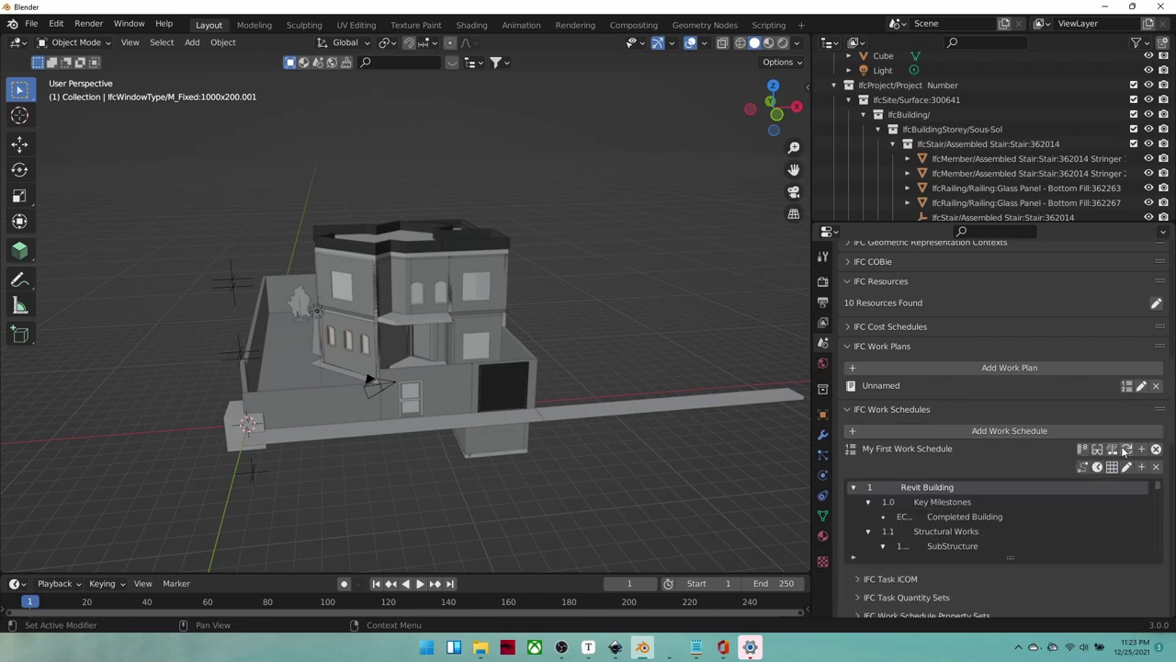
left_click_drag(997, 558, 929, 583)
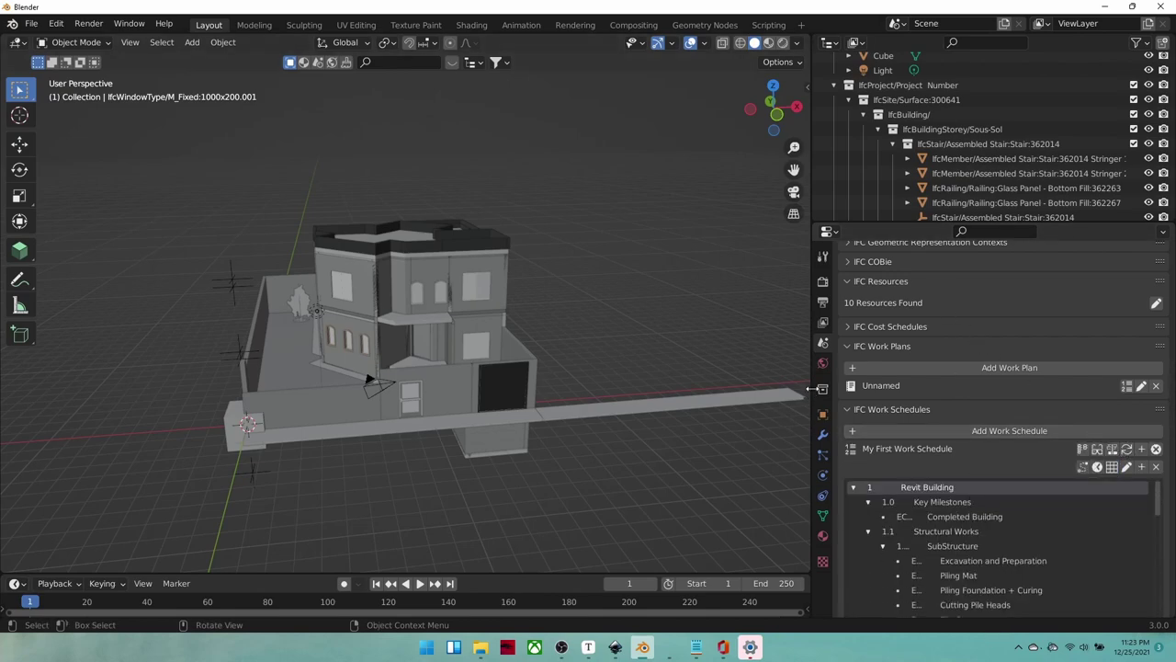
left_click_drag(812, 389, 560, 389)
scroll(885, 334, "down", 5)
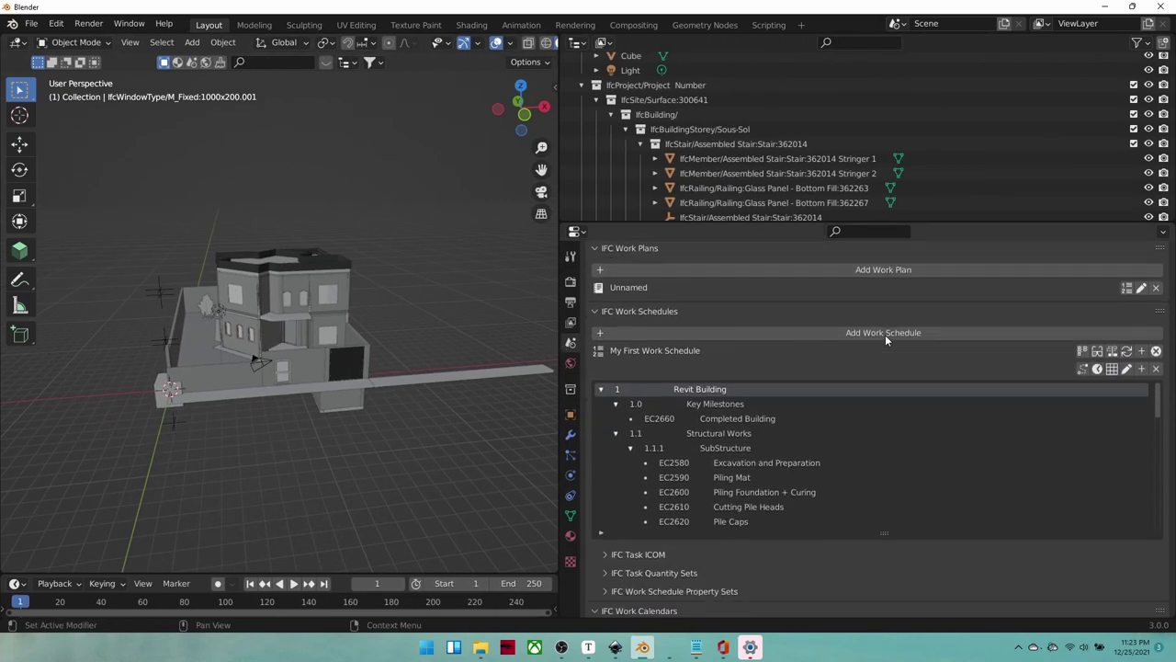
left_click_drag(910, 483, 911, 584)
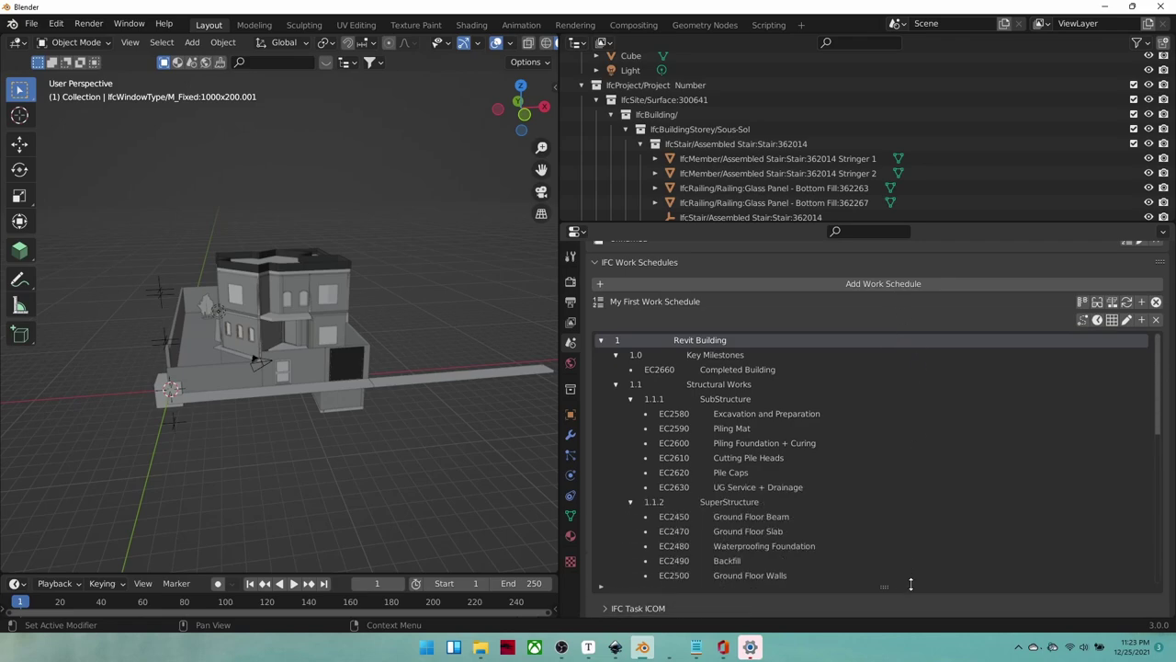
- Show the task column settings and add the IfcTaskTime ScheduleStart column to the task list
left_click(1083, 303)
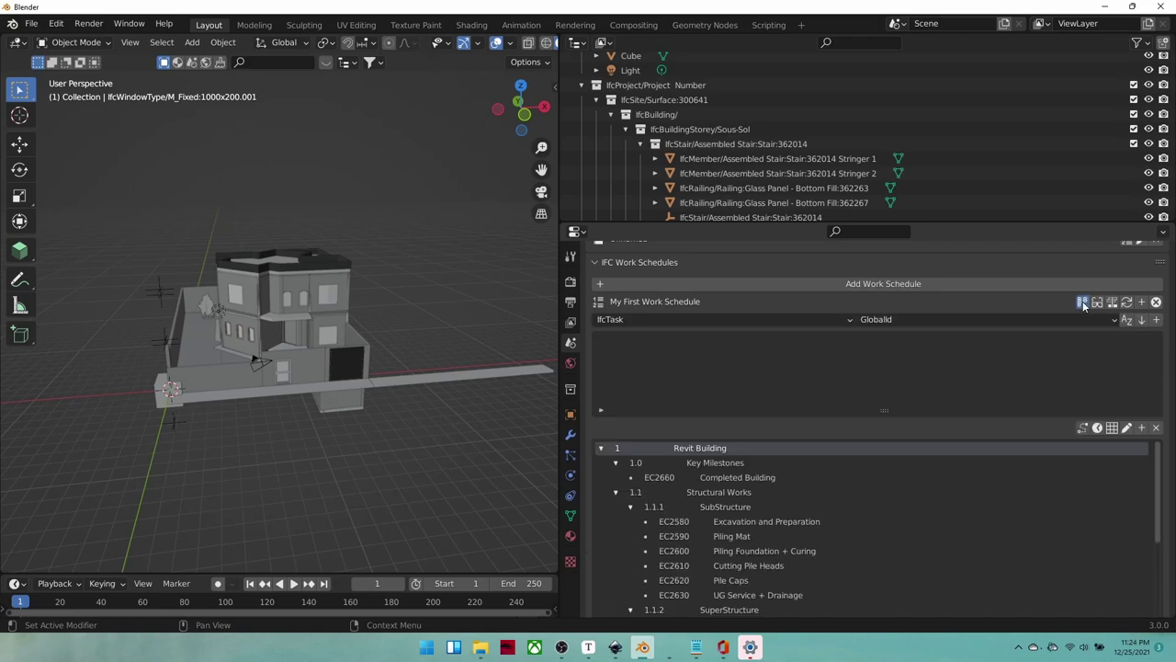
left_click(807, 320)
left_click(693, 348)
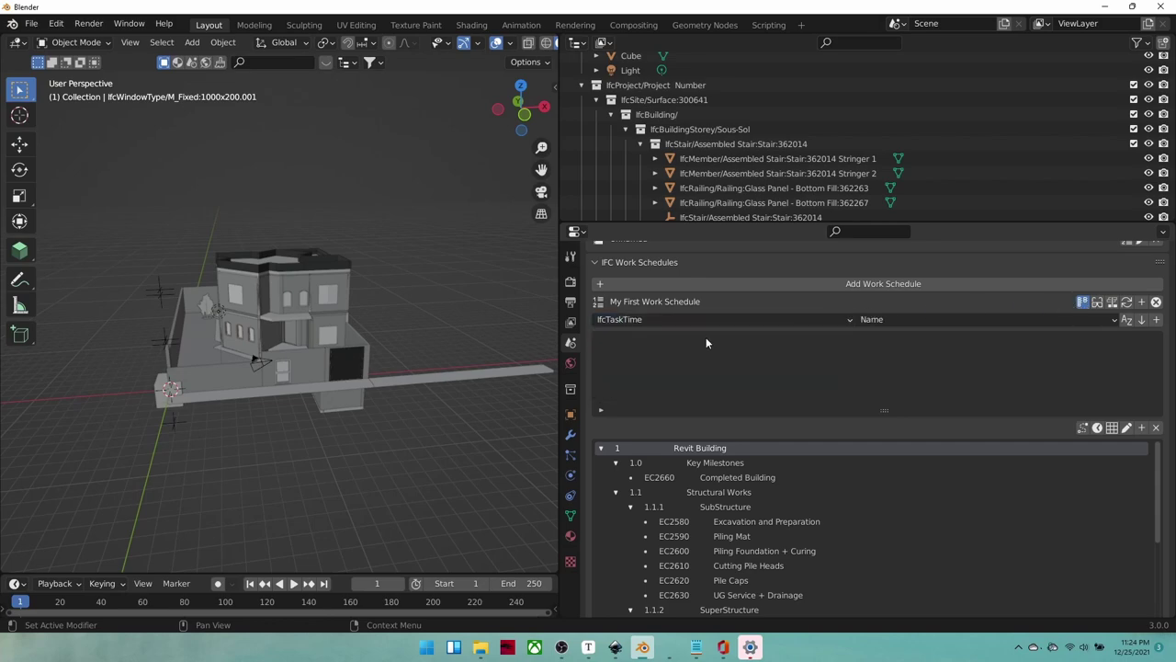
left_click(915, 319)
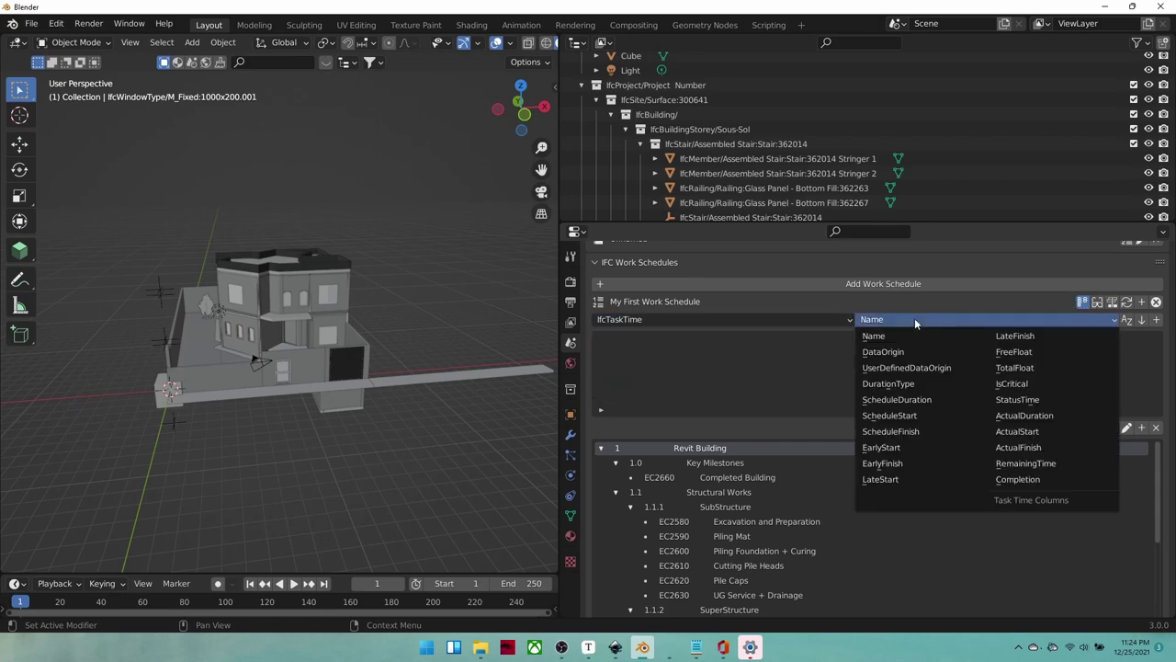
left_click(910, 418)
left_click(1156, 319)
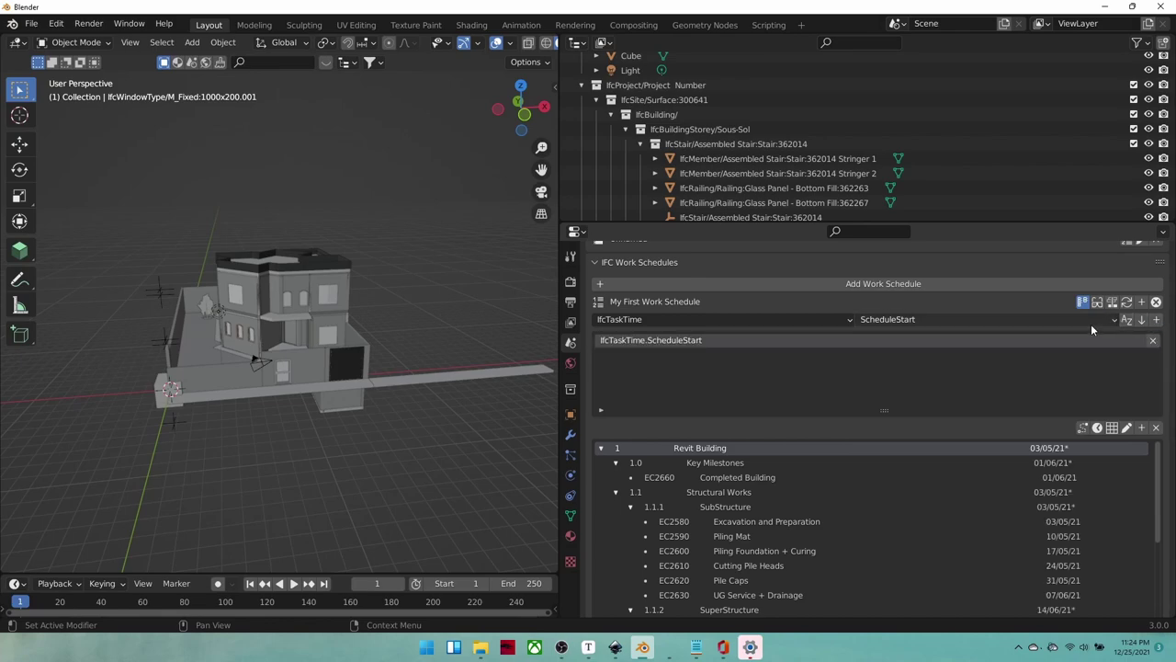
- Add the IfcTaskTime ScheduleFinish and ScheduleDuration columns to the task list
left_click(1095, 320)
left_click(910, 431)
left_click(1156, 319)
left_click(1081, 325)
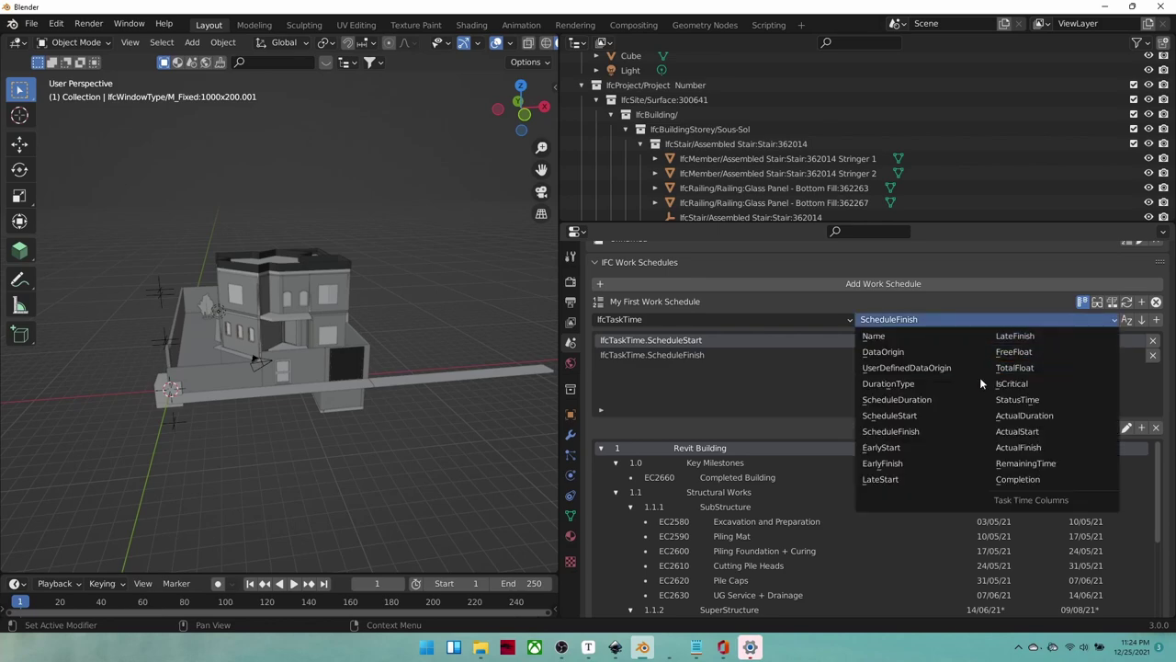
left_click(898, 399)
left_click(1156, 320)
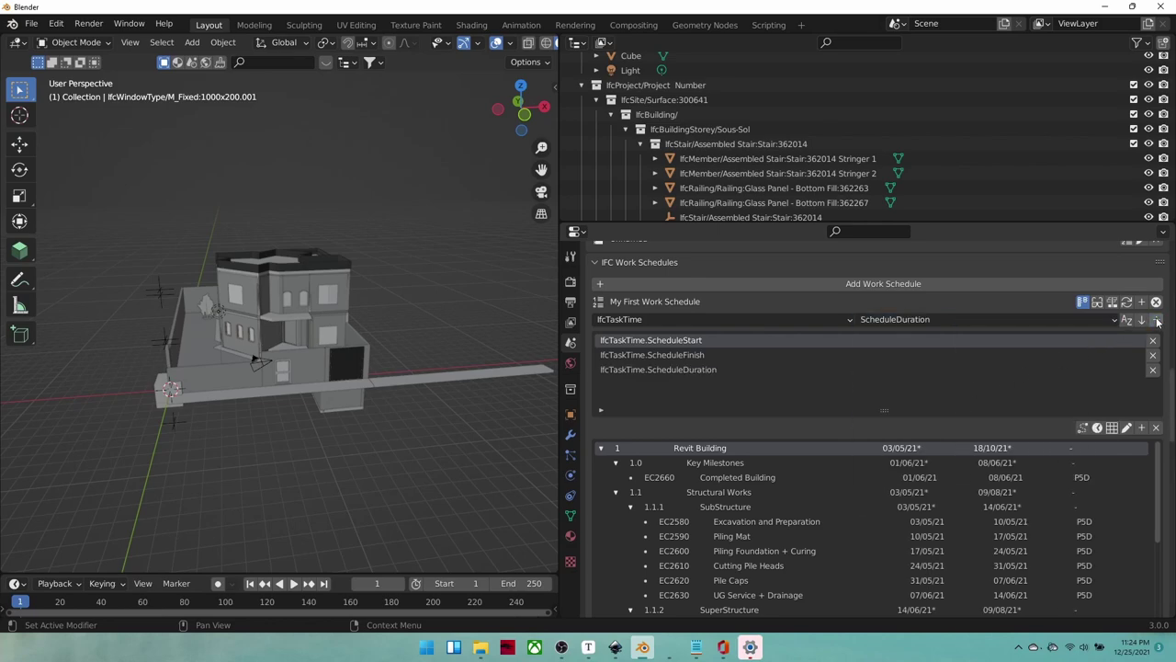
- Hide the task column settings, and generate the schedule's Gantt chart to review its later tasks before closing it
scroll(1064, 565, "down", 3)
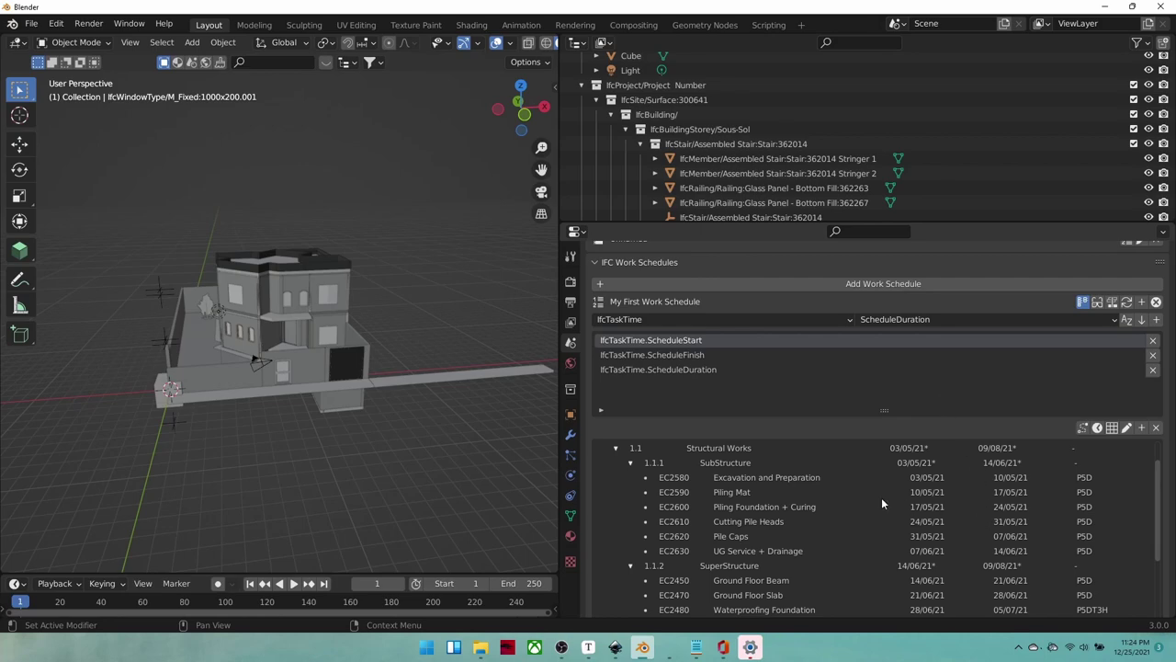
left_click(1082, 304)
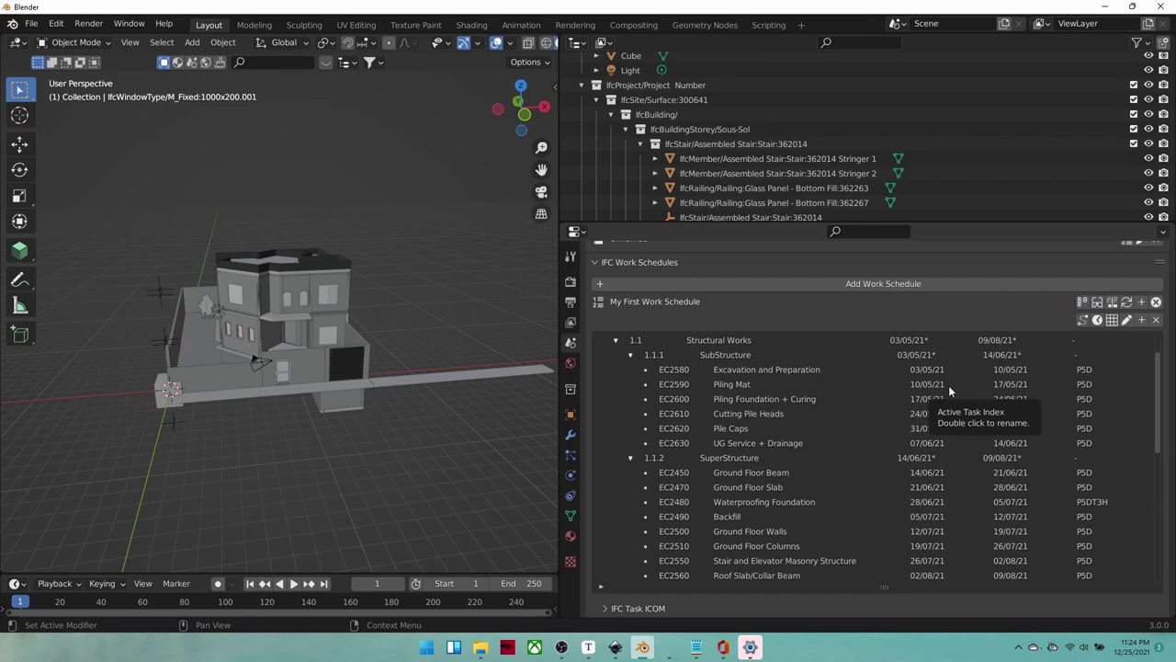
left_click(1113, 302)
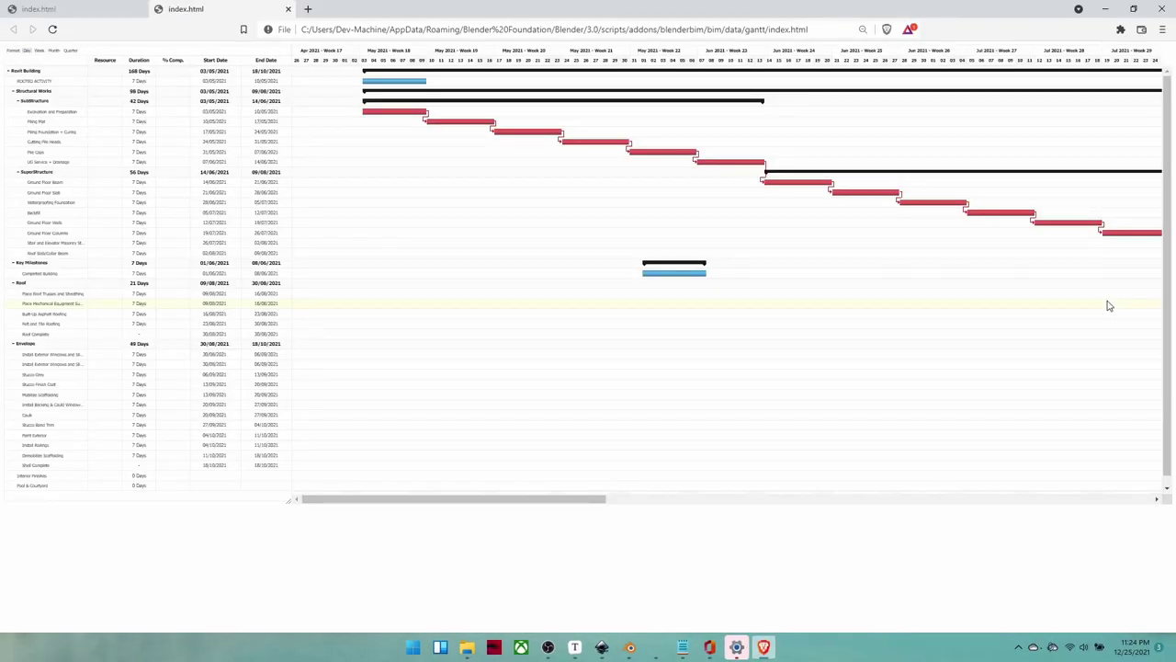
left_click_drag(517, 502, 858, 523)
left_click(1162, 9)
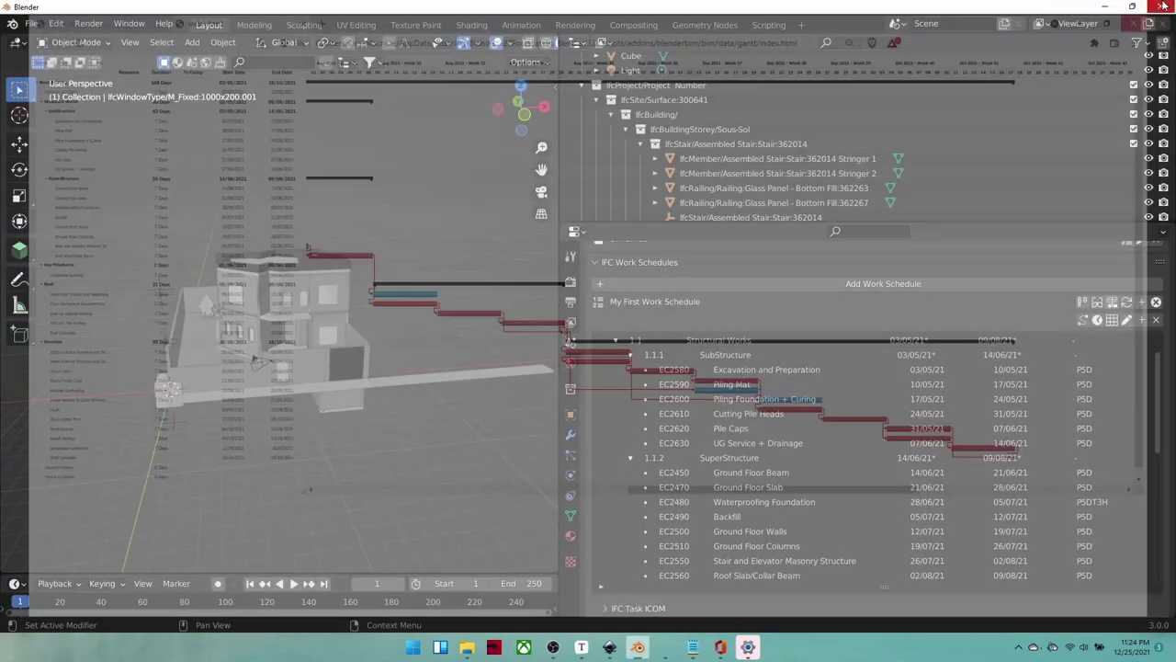
- Turn the Outliner area into a second Properties editor, enlarge it and show the Scene properties
left_click(579, 44)
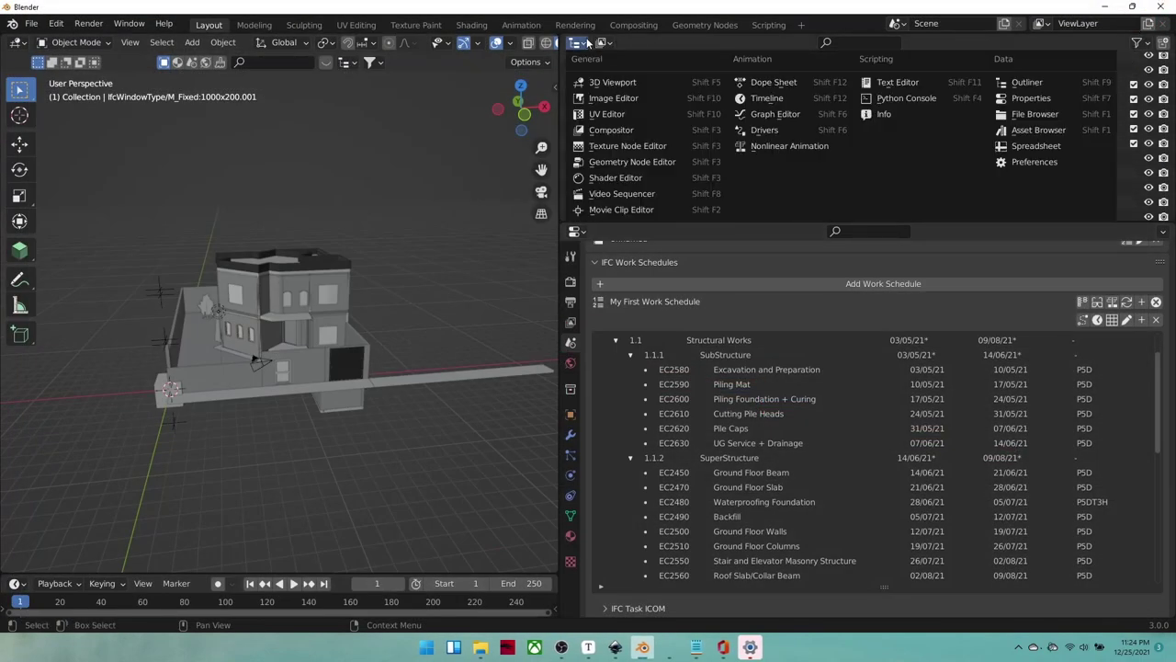
left_click(1029, 98)
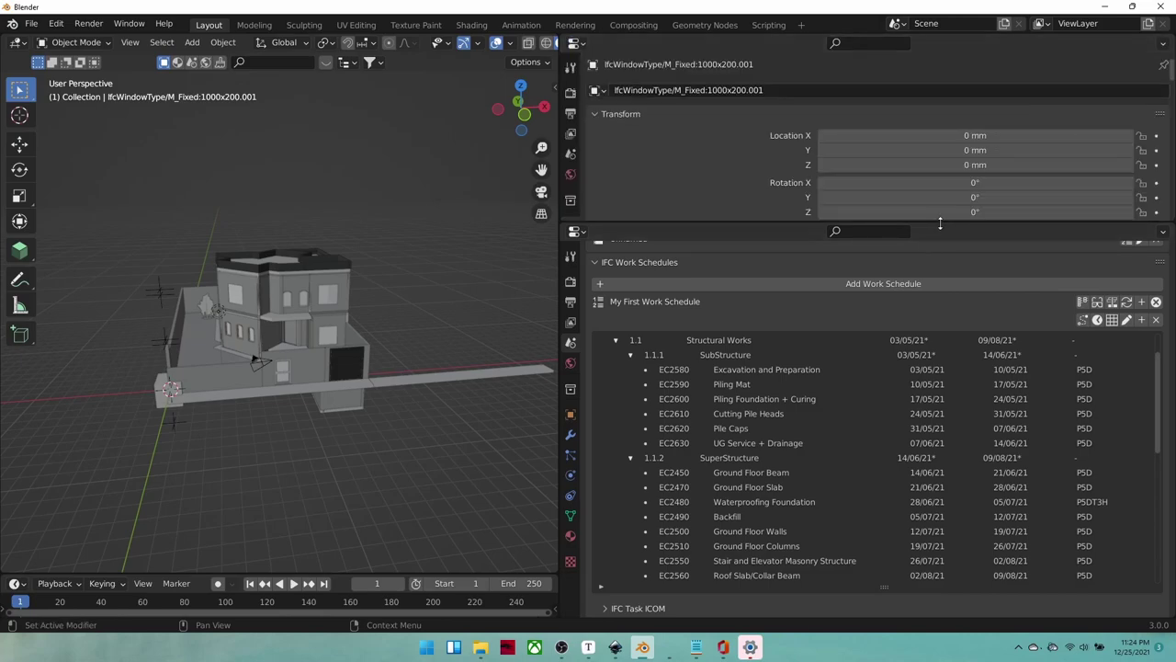
left_click_drag(941, 223, 940, 320)
left_click(572, 154)
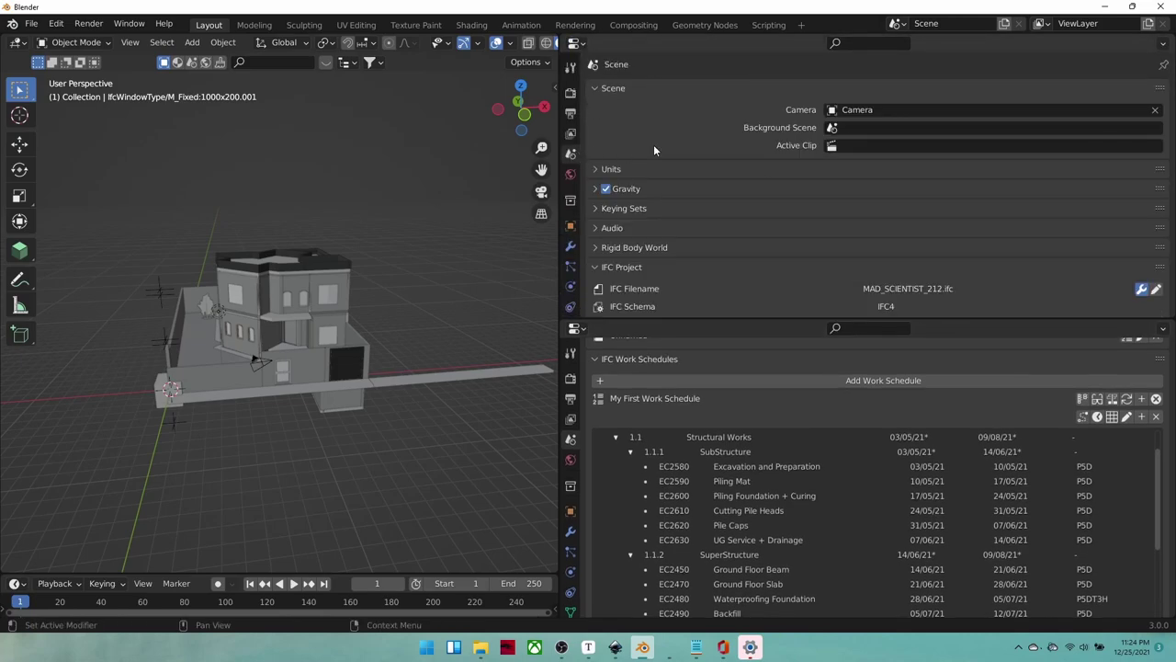
- Expand the IFC Search section in the Scene properties and reduce the height of that editor area
scroll(689, 136, "down", 6)
scroll(620, 200, "down", 2)
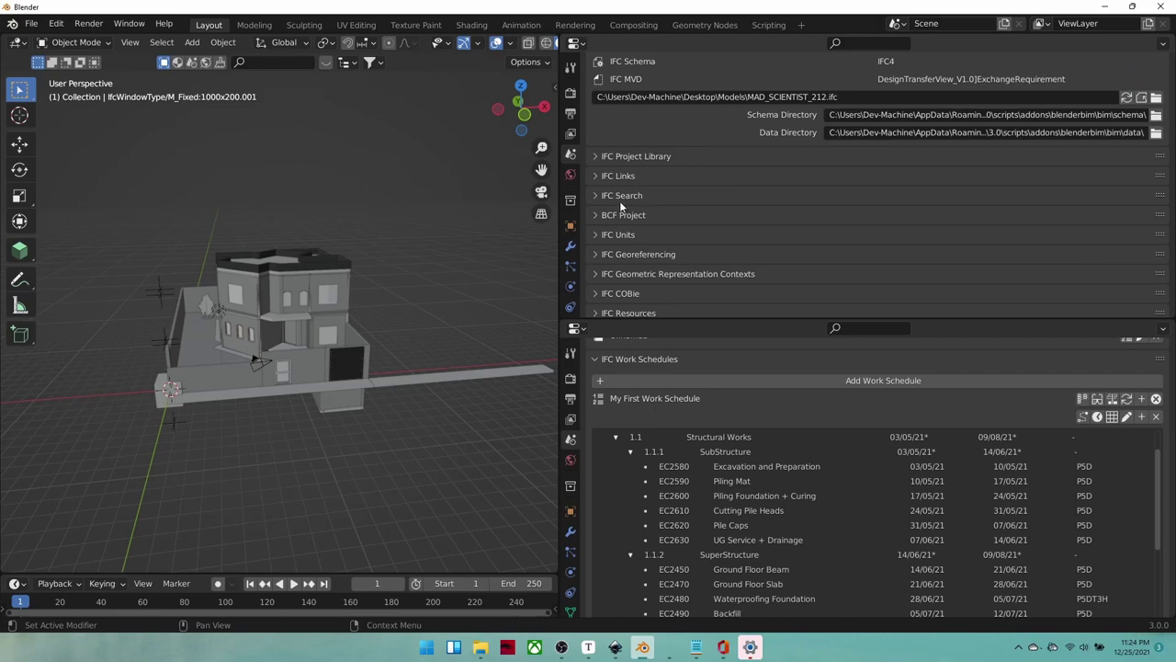
left_click(623, 193)
scroll(622, 193, "down", 2)
left_click_drag(765, 319, 788, 250)
scroll(758, 114, "down", 2)
- Select all objects in the scene and filter the selection by IFC type to IfcBeam only
left_click_drag(468, 163, 93, 464)
scroll(885, 220, "down", 2)
left_click(808, 171)
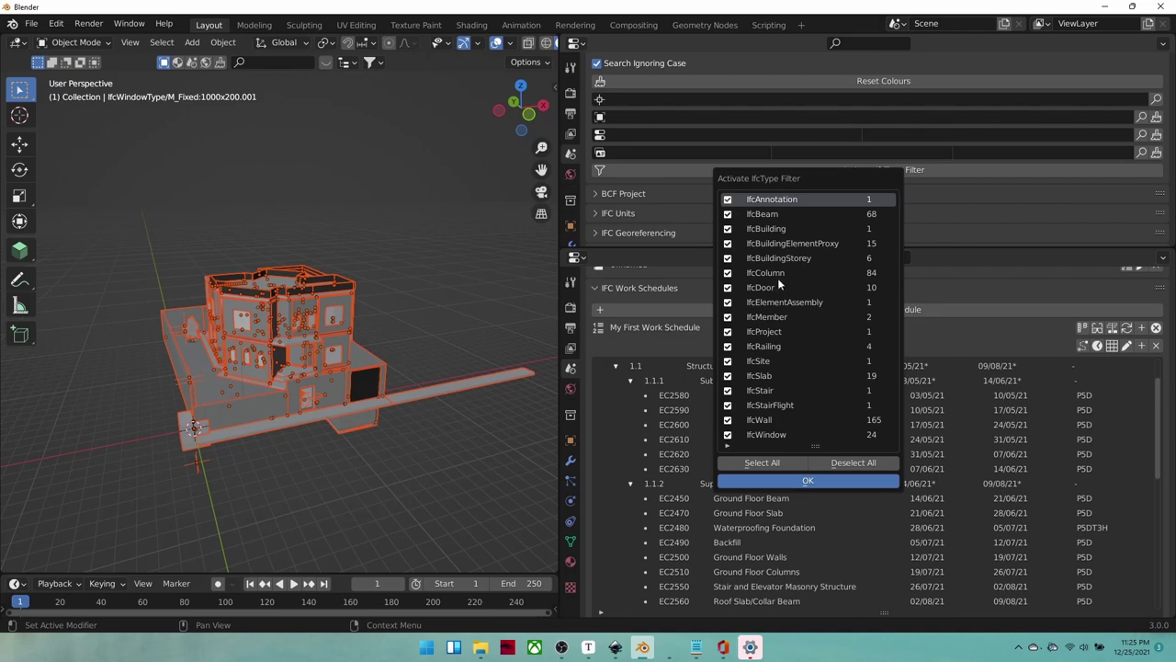
left_click(850, 462)
left_click(729, 214)
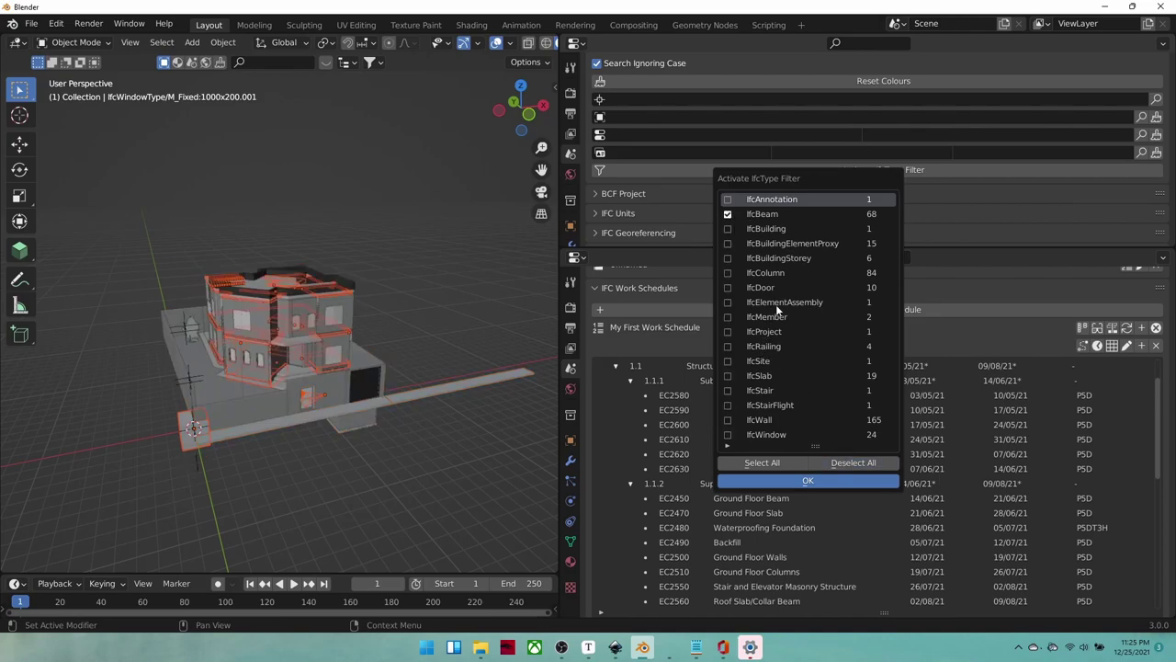
left_click(806, 481)
- Remove the camera and the light from the selection while keeping the beams selected
middle_click_drag(283, 157, 295, 280)
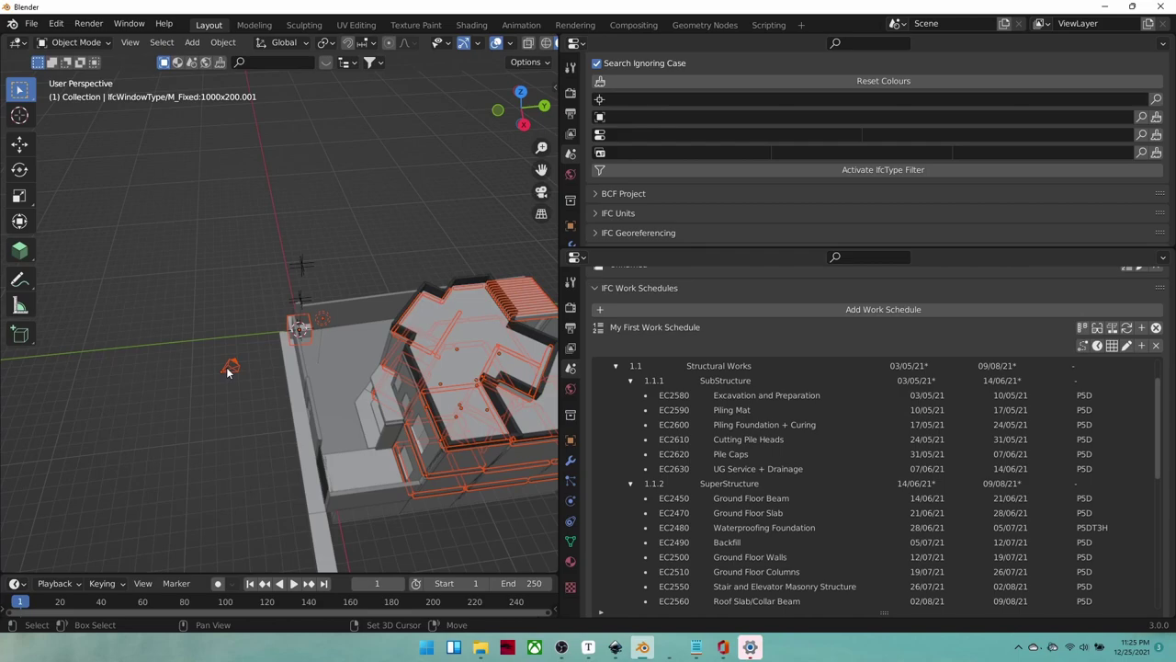
left_click(321, 329, "ctrl")
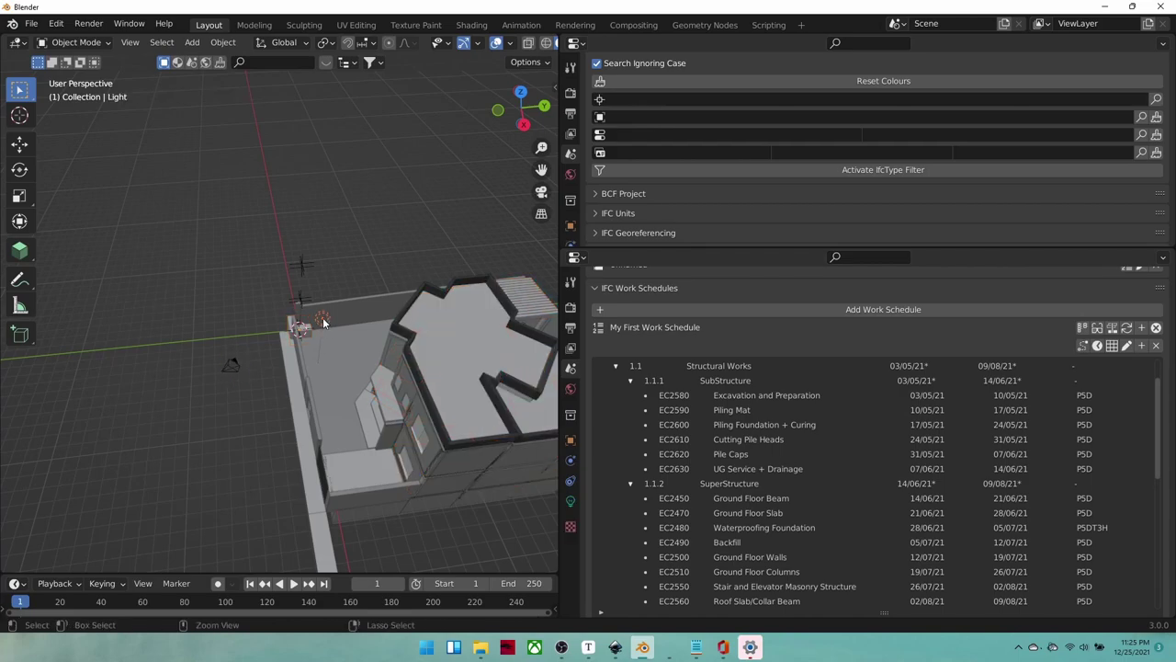
left_click(321, 332, "ctrl")
mouse_move(321, 332)
middle_mouse_down()
mouse_move(355, 269)
mouse_move(324, 334)
middle_mouse_up()
left_click(317, 379, "ctrl")
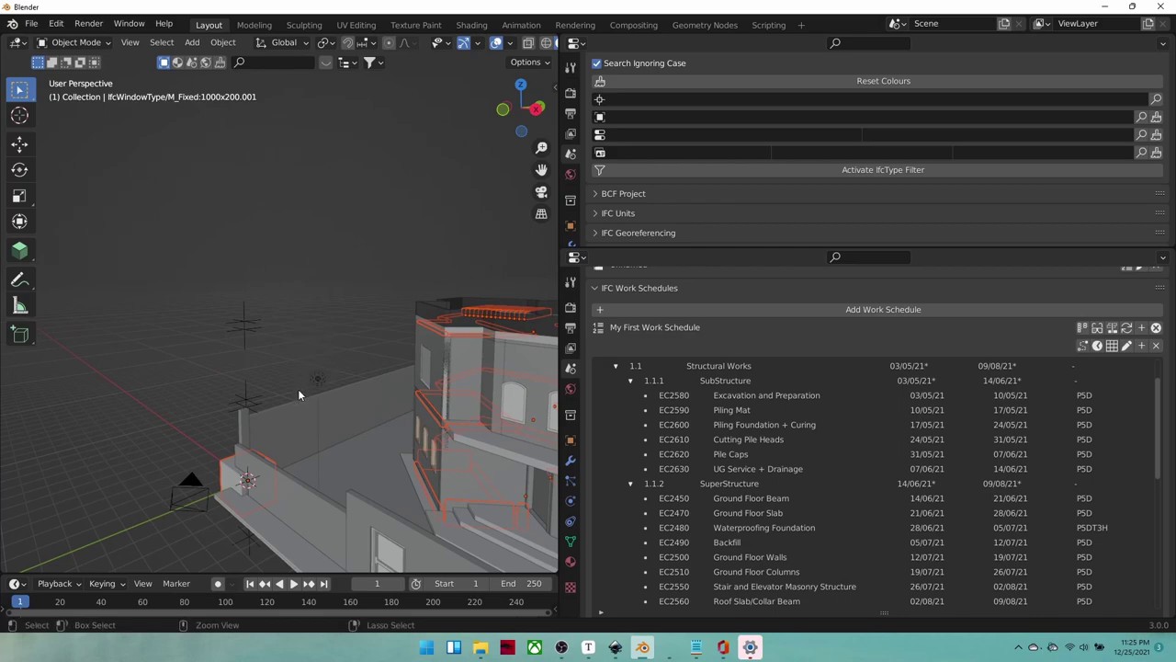
- Isolate the selected beams in local view to check them, and restore the full model display
middle_click_drag(260, 465, 273, 307)
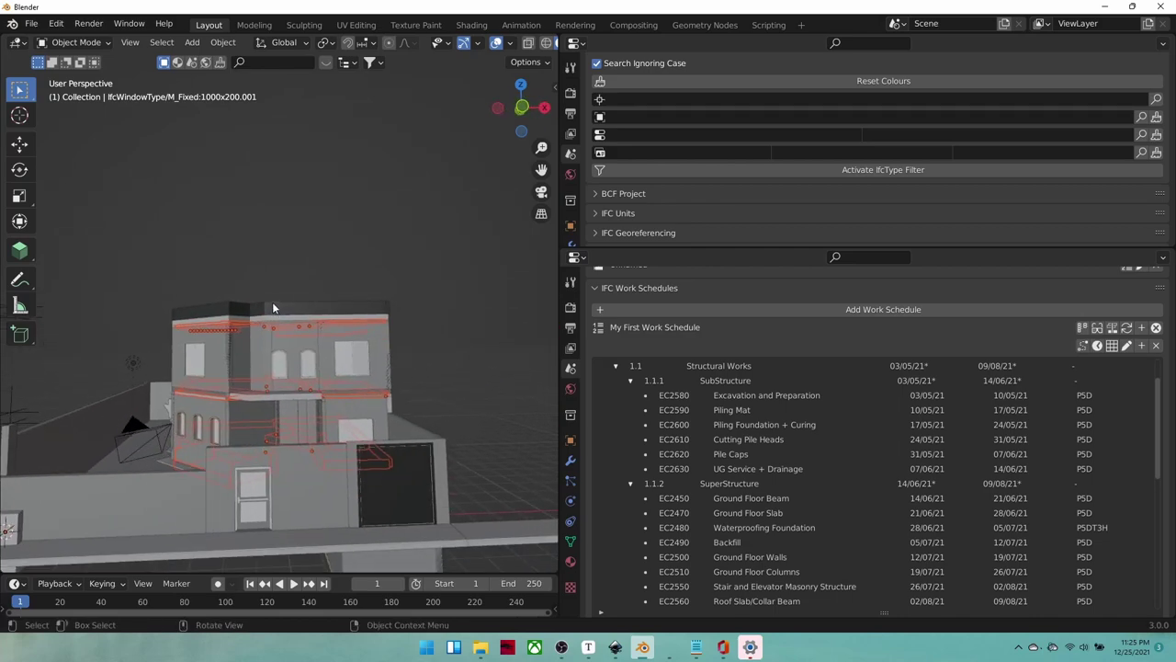
key("KP_Divide")
key("KP_Divide")
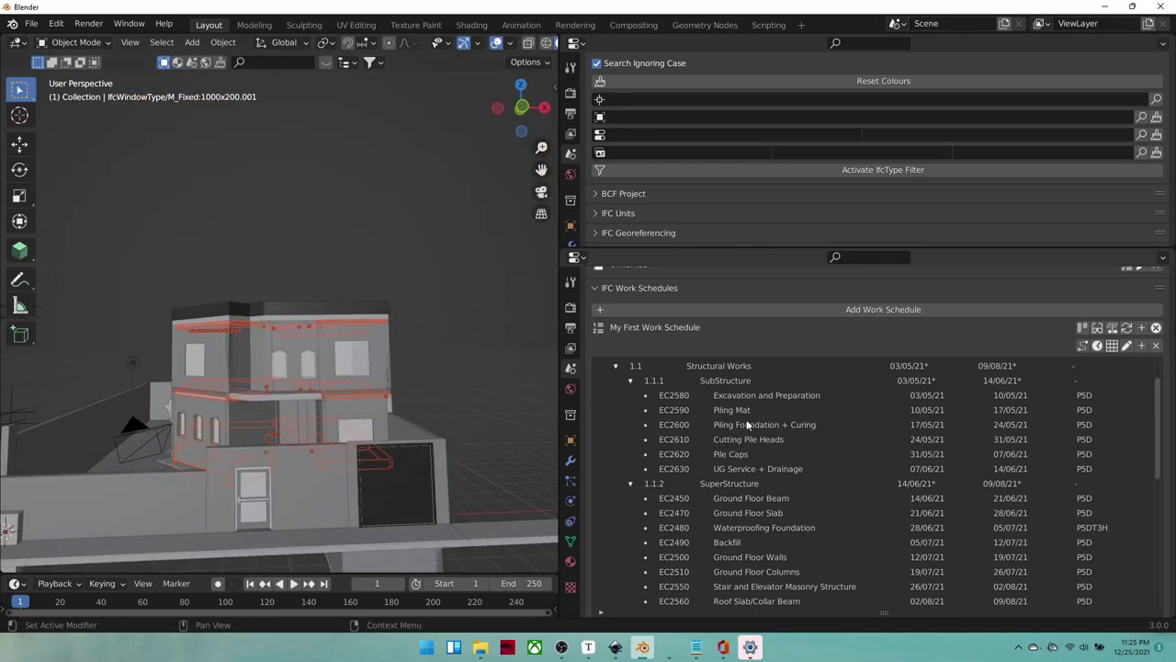
- Find the Ground Floor Beam task (EC2450) under SuperStructure and make it the active task
scroll(746, 419, "down", 5)
scroll(743, 416, "down", 3)
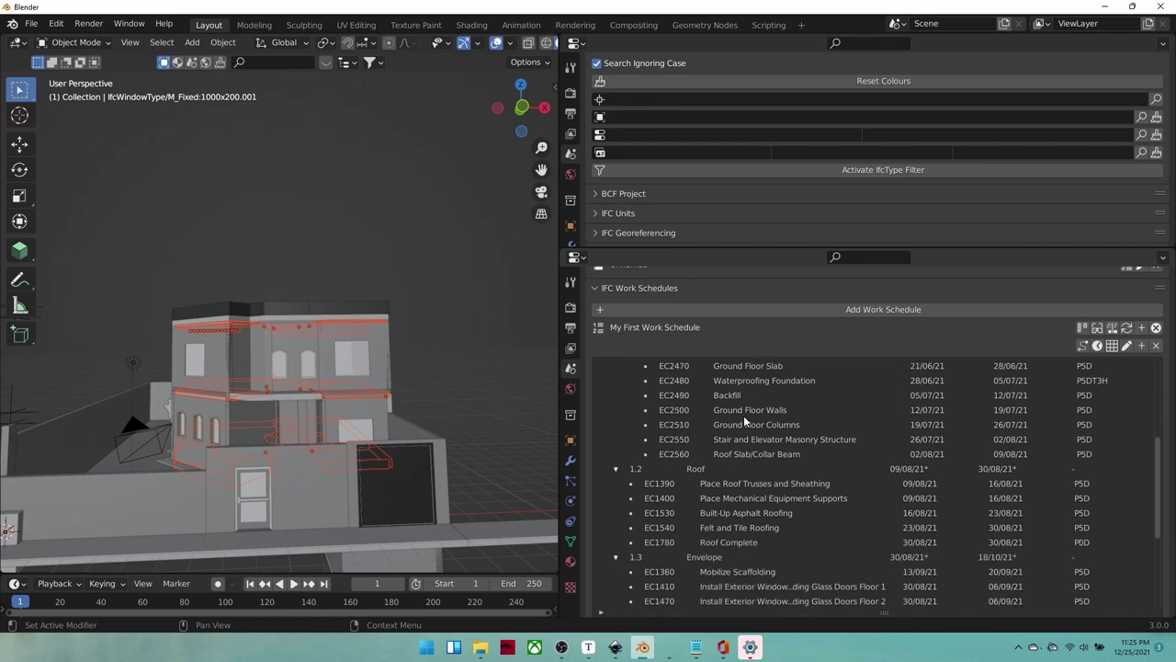
scroll(744, 417, "up", 6)
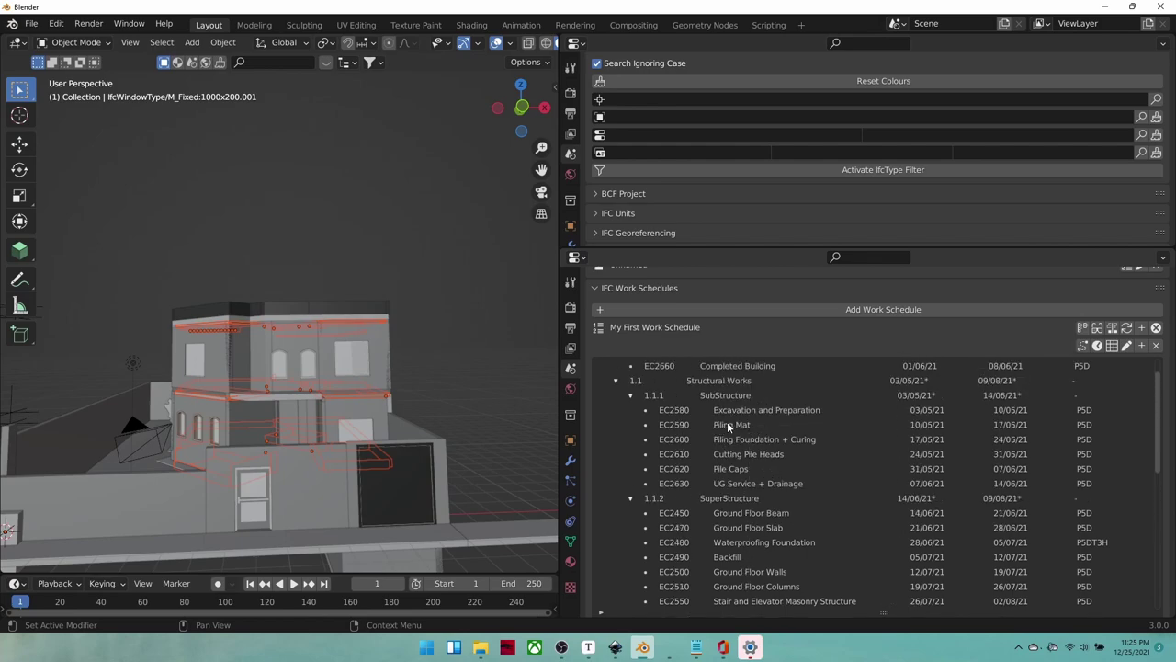
left_click(743, 512)
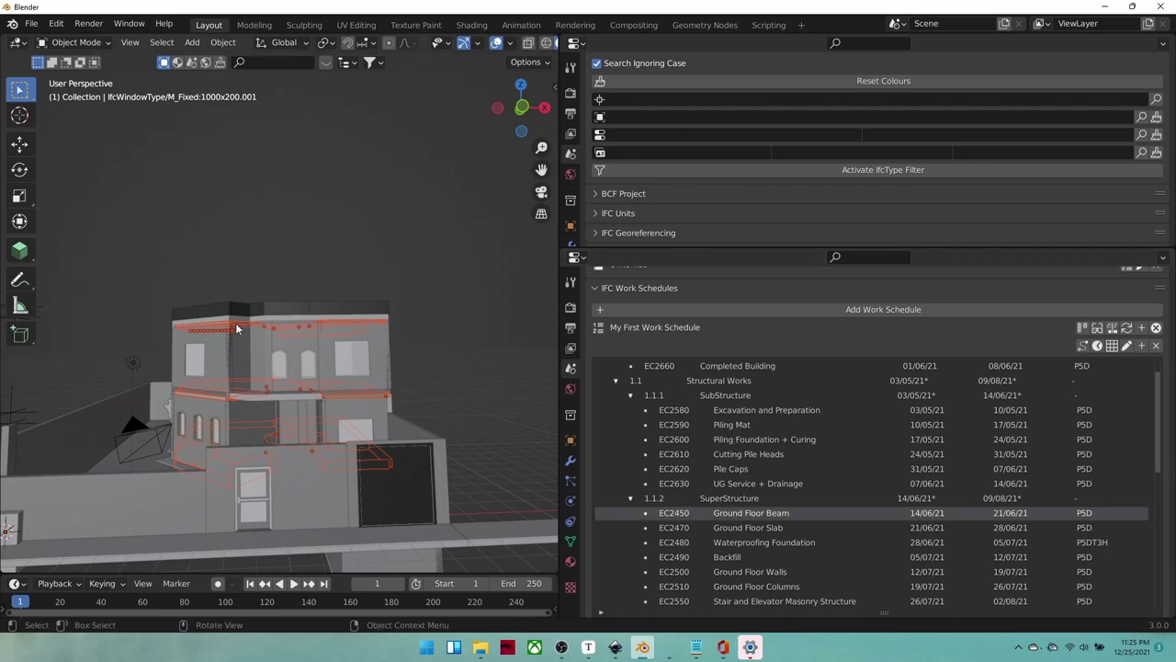
- Shorten the task list and use IFC Task ICOM to assign the selected beams as outputs of Ground Floor Beam
scroll(912, 310, "down", 2)
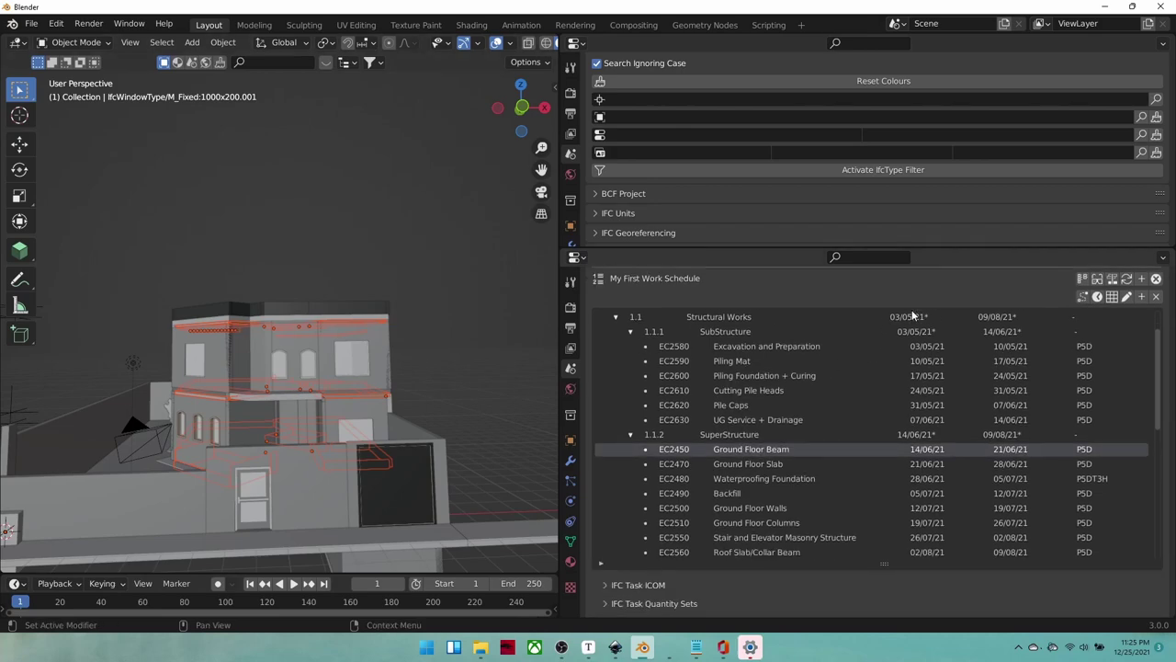
left_click_drag(863, 563, 847, 464)
left_click(605, 483)
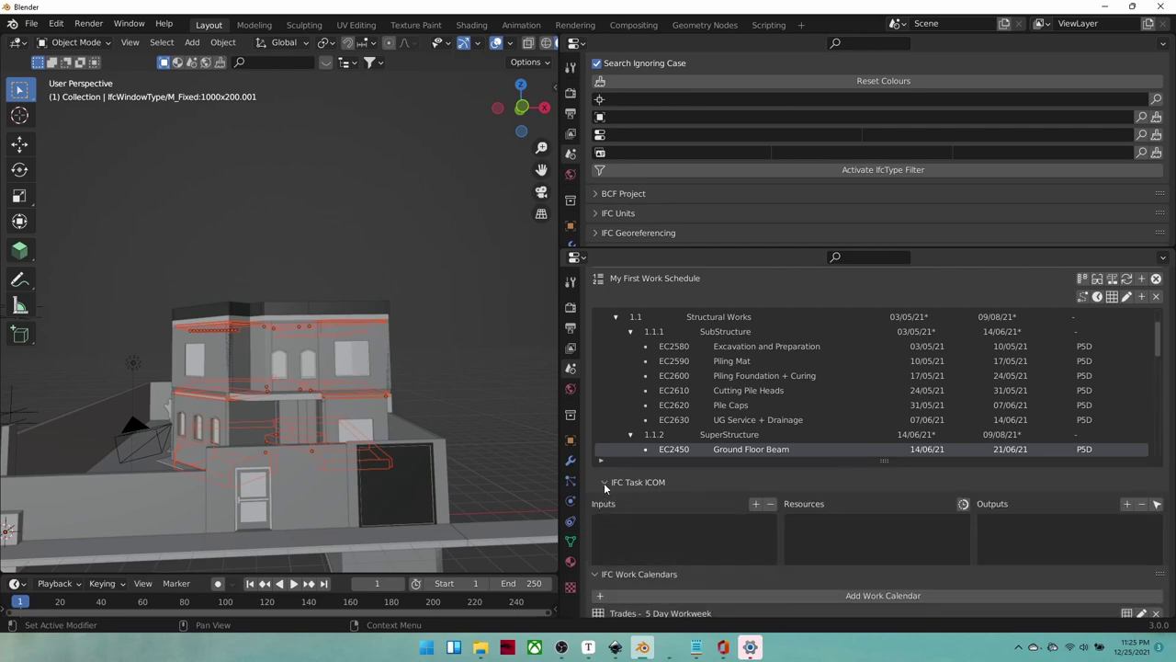
left_click(1126, 504)
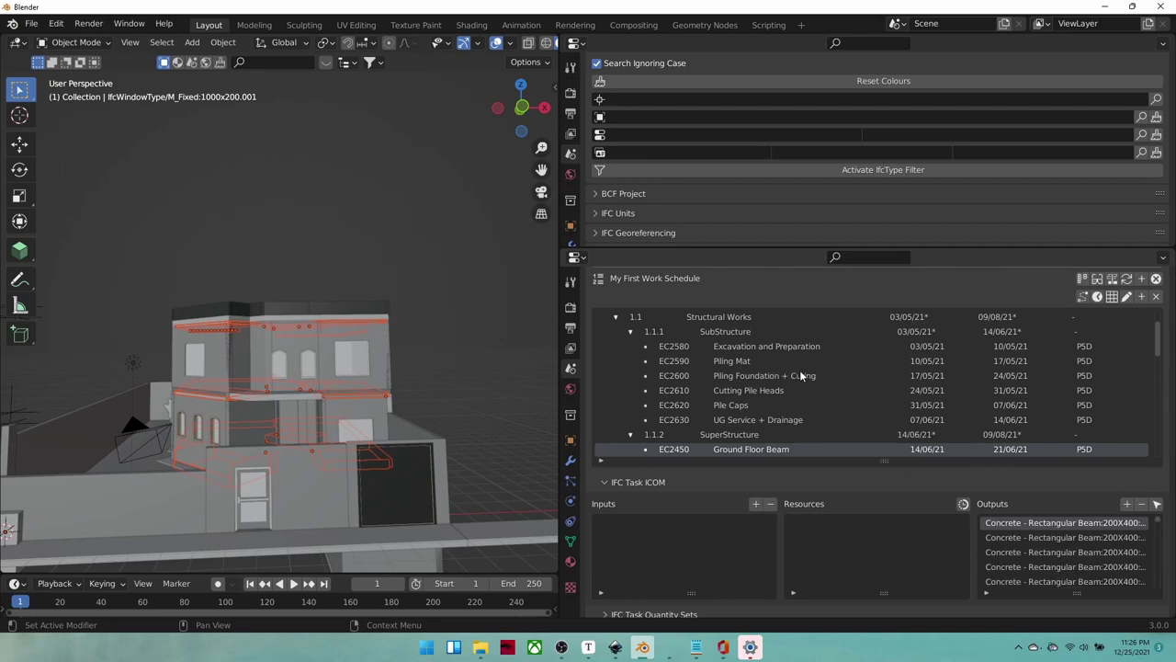
scroll(786, 395, "down", 1)
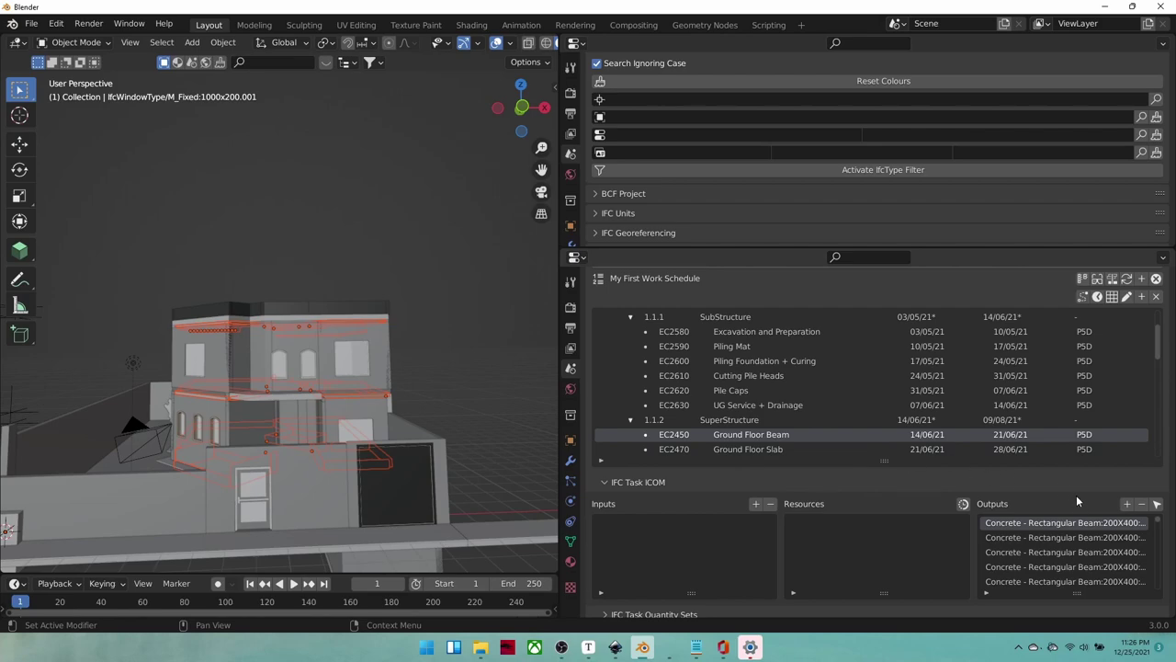
- Clear the beam selection and select all walls by searching for the IFC class IfcWall
middle_click_drag(418, 386, 337, 356)
left_click(726, 118)
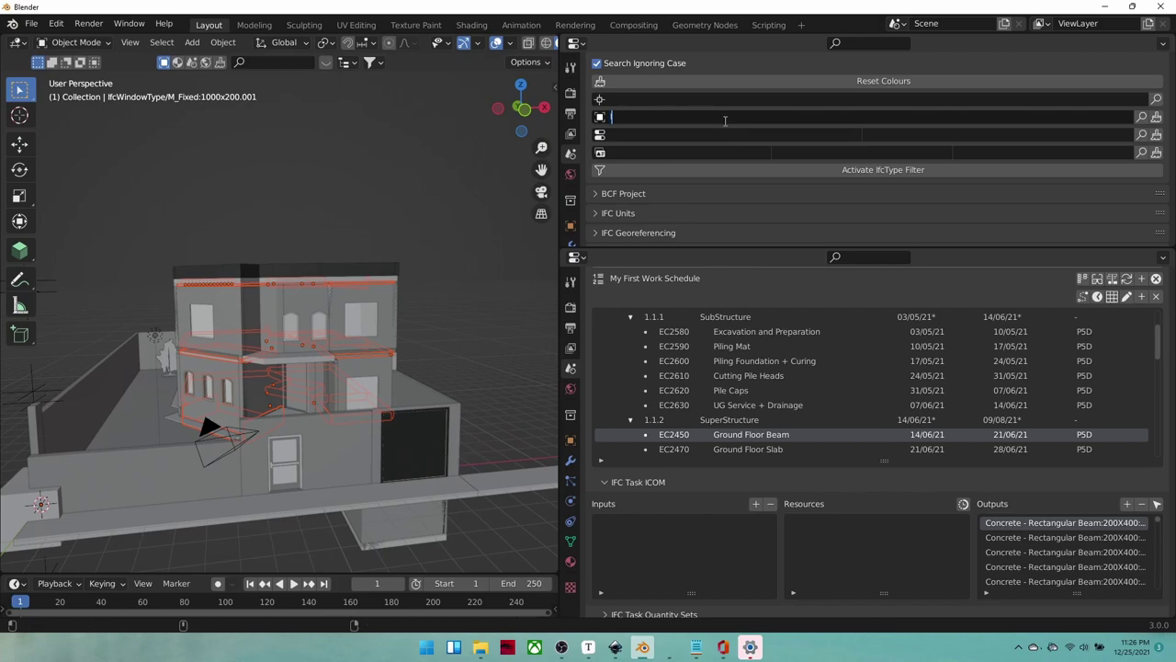
type("IfcWall")
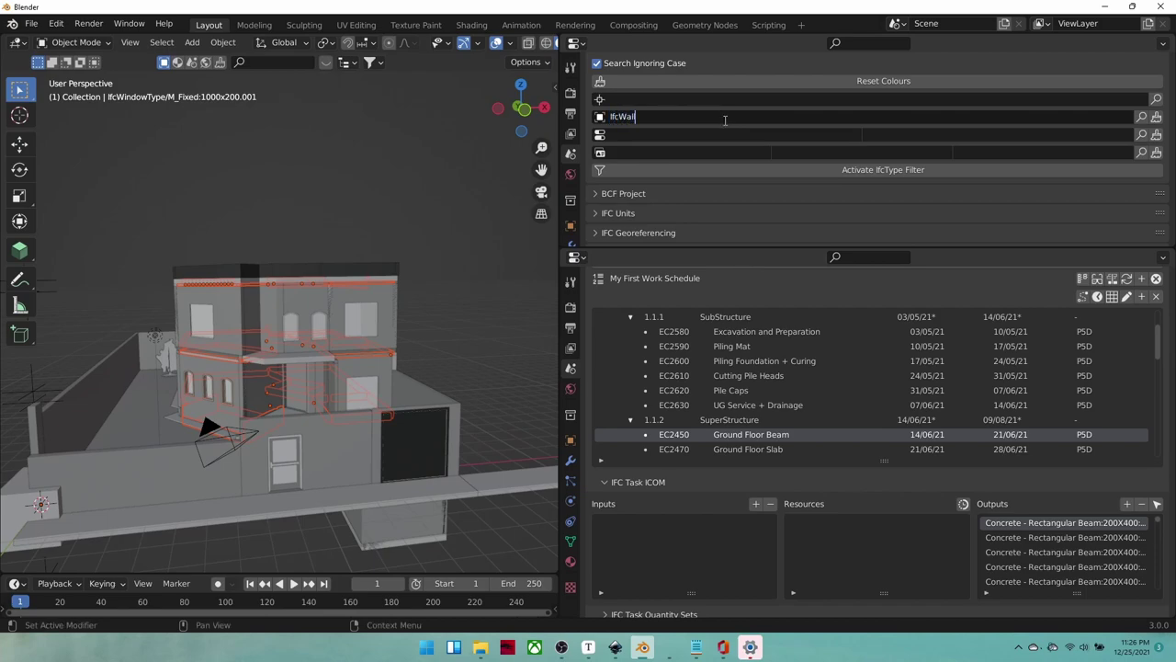
key("Return")
left_click(464, 237)
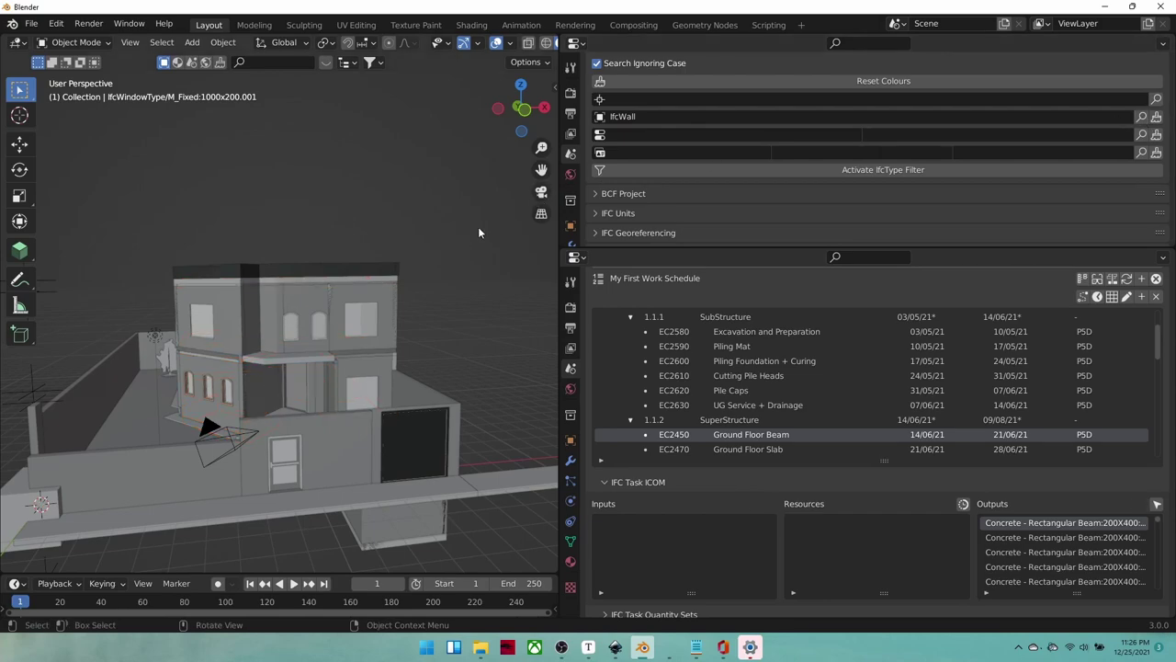
left_click(1141, 116)
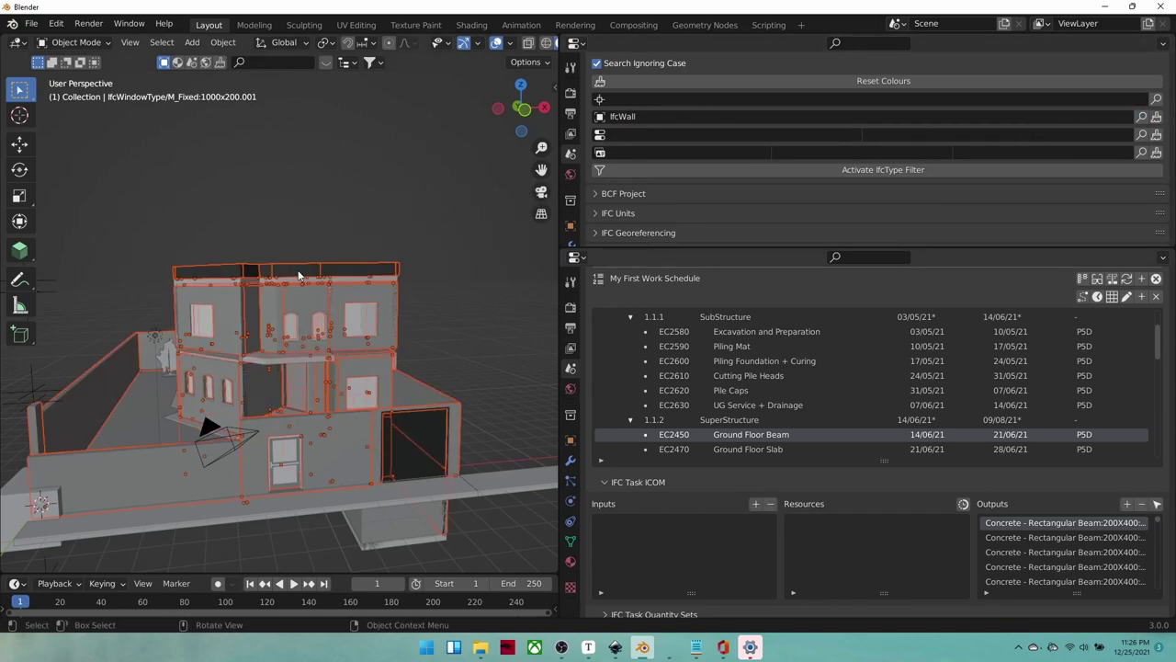
- In front view, remove the upper-floor and roof walls from the selection, keeping the walls of the lower levels
middle_click_drag(299, 274, 308, 286)
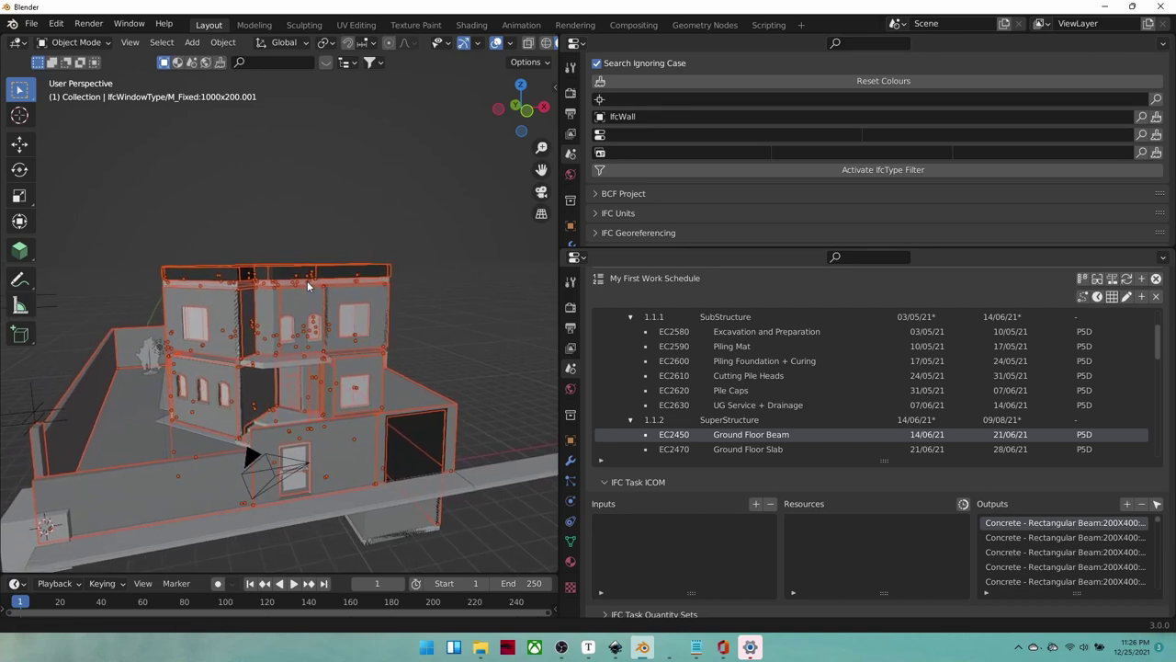
left_click(523, 118)
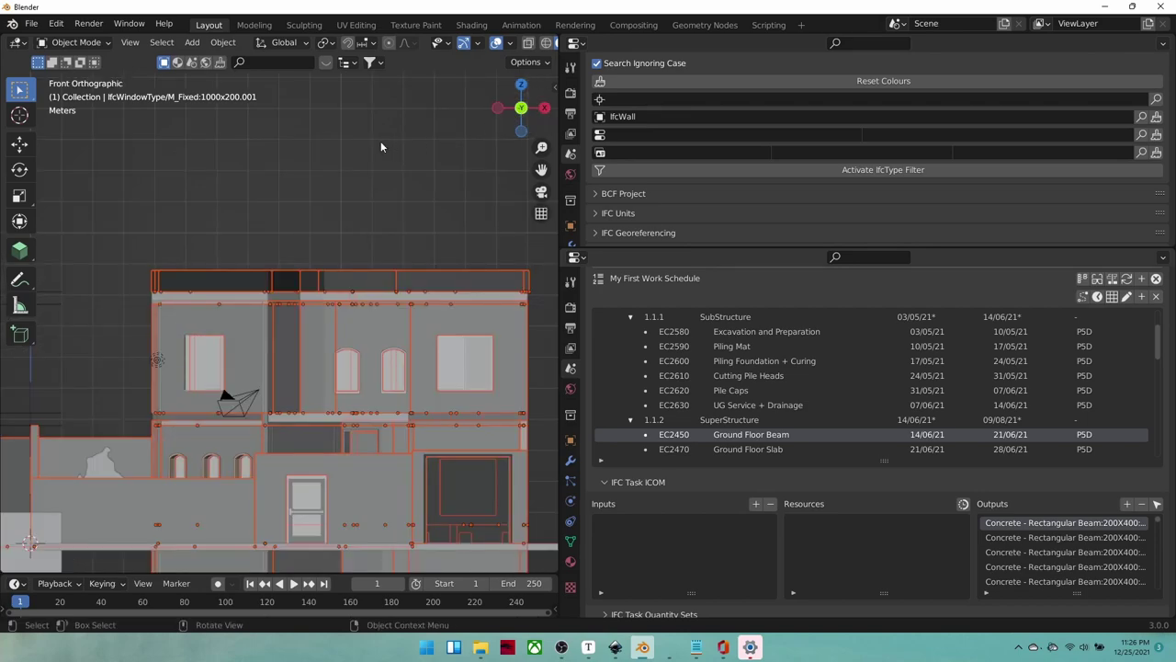
scroll(382, 147, "down", 5)
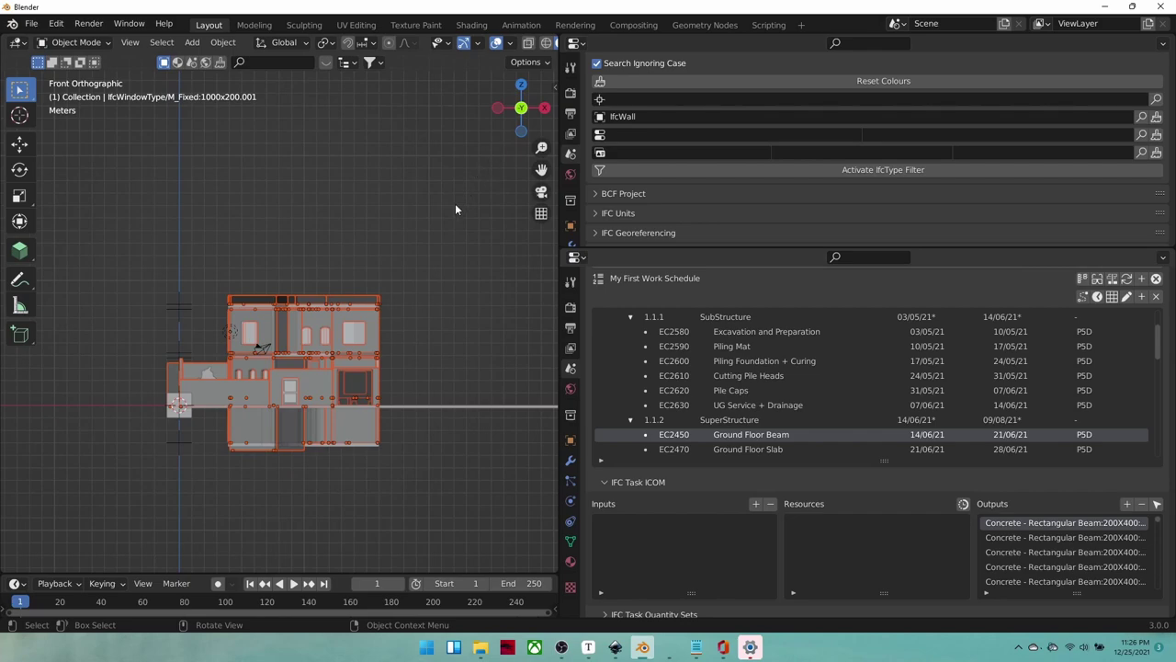
key("ctrl")
left_click_drag(466, 172, 110, 344, "ctrl")
middle_click_drag(111, 344, 414, 340)
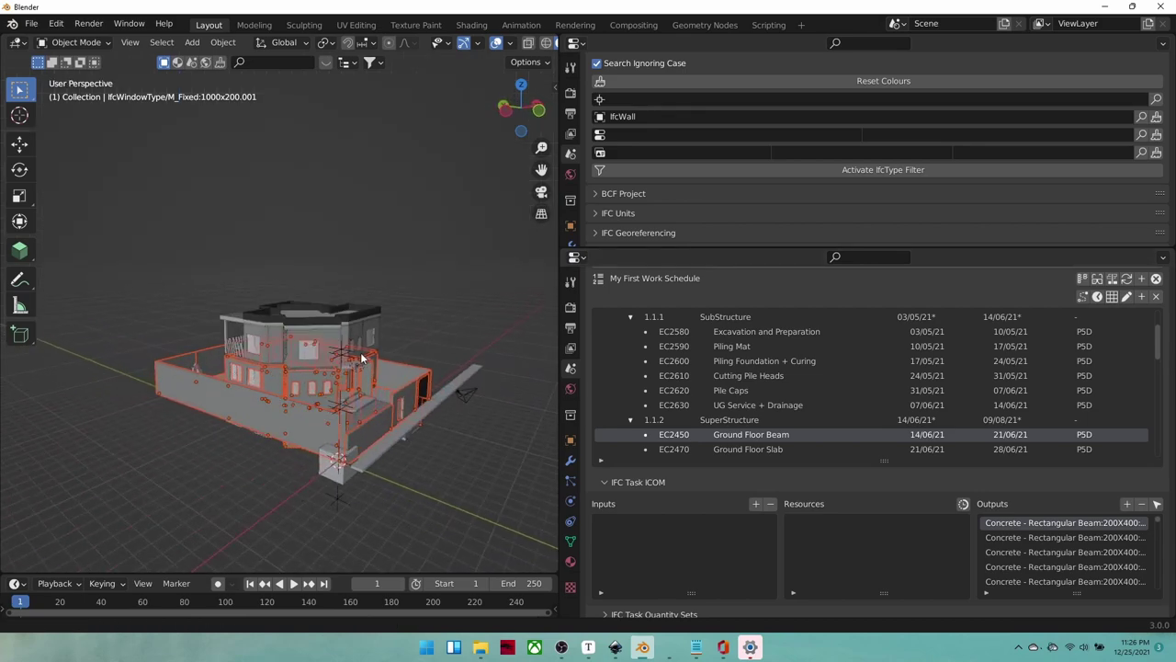
- Assign the selected walls as outputs of the Ground Floor Walls task (EC2500)
scroll(734, 330, "down", 5)
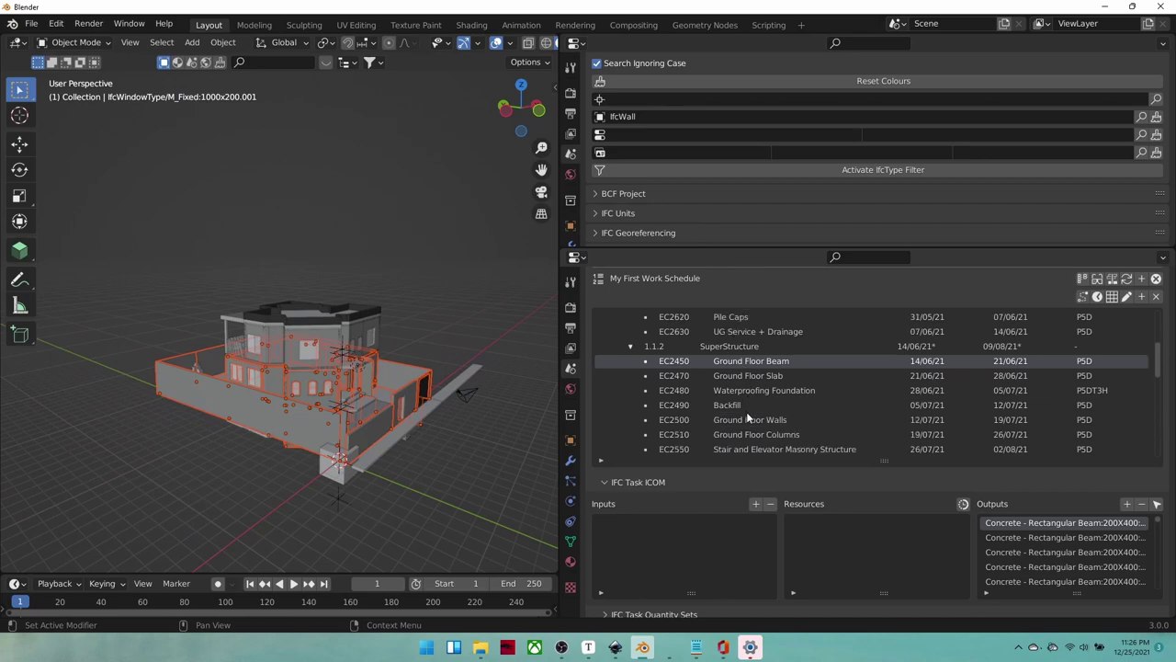
left_click(748, 420)
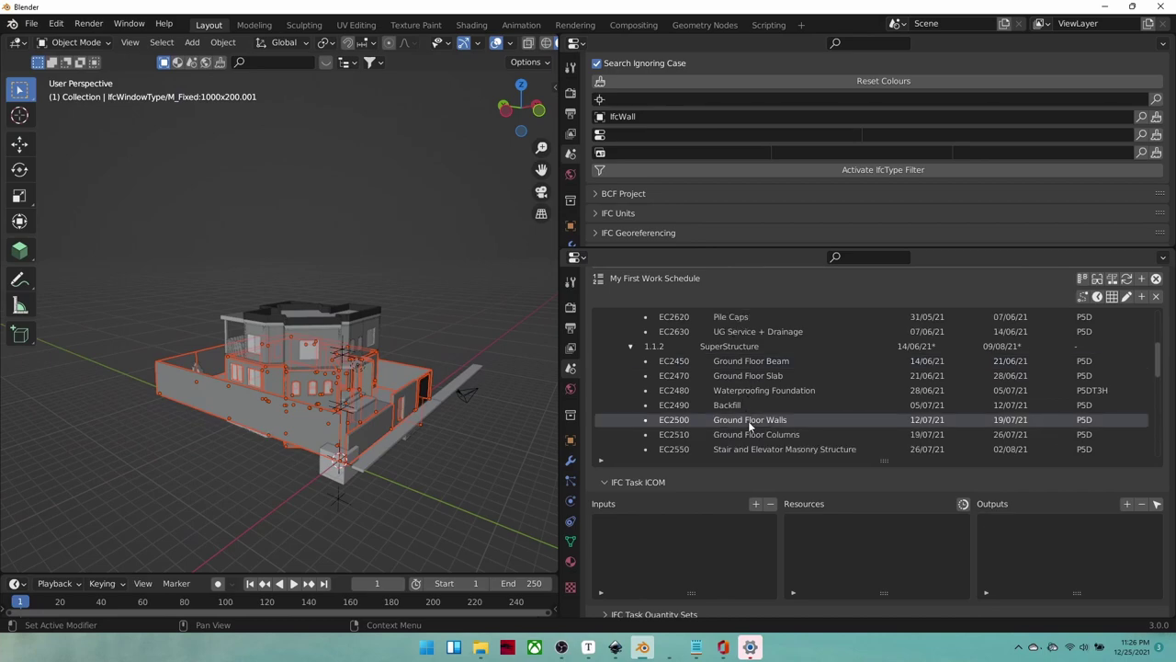
left_click(1129, 504)
middle_click_drag(349, 386, 239, 386)
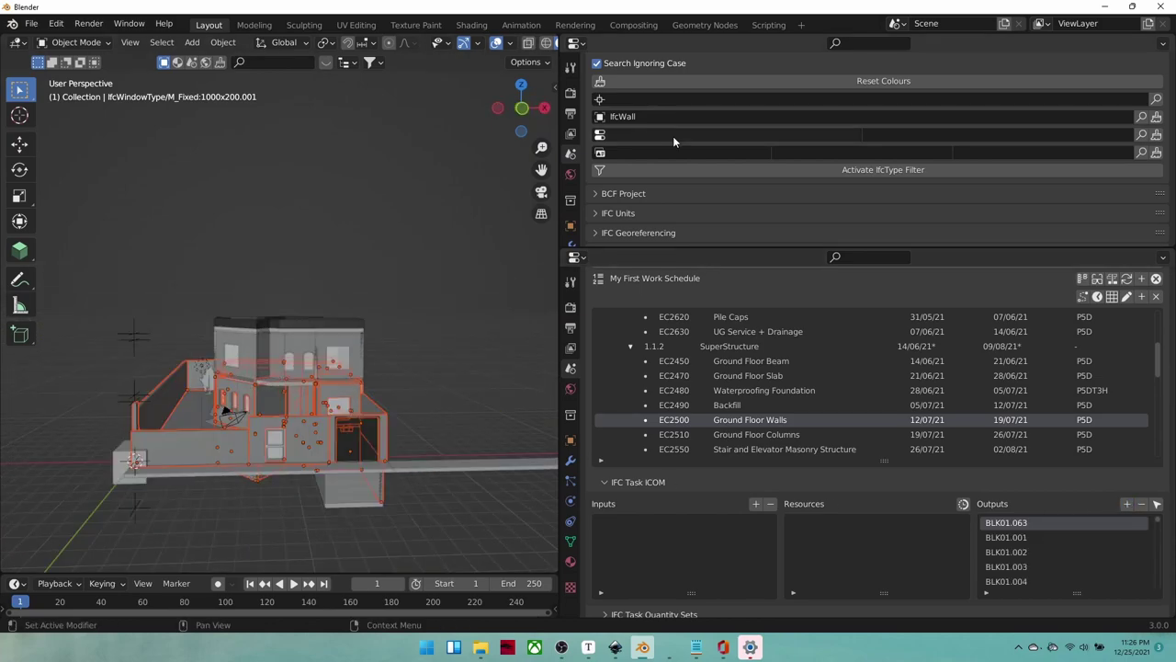
middle_click_drag(295, 331, 338, 344)
scroll(372, 340, "up", 4)
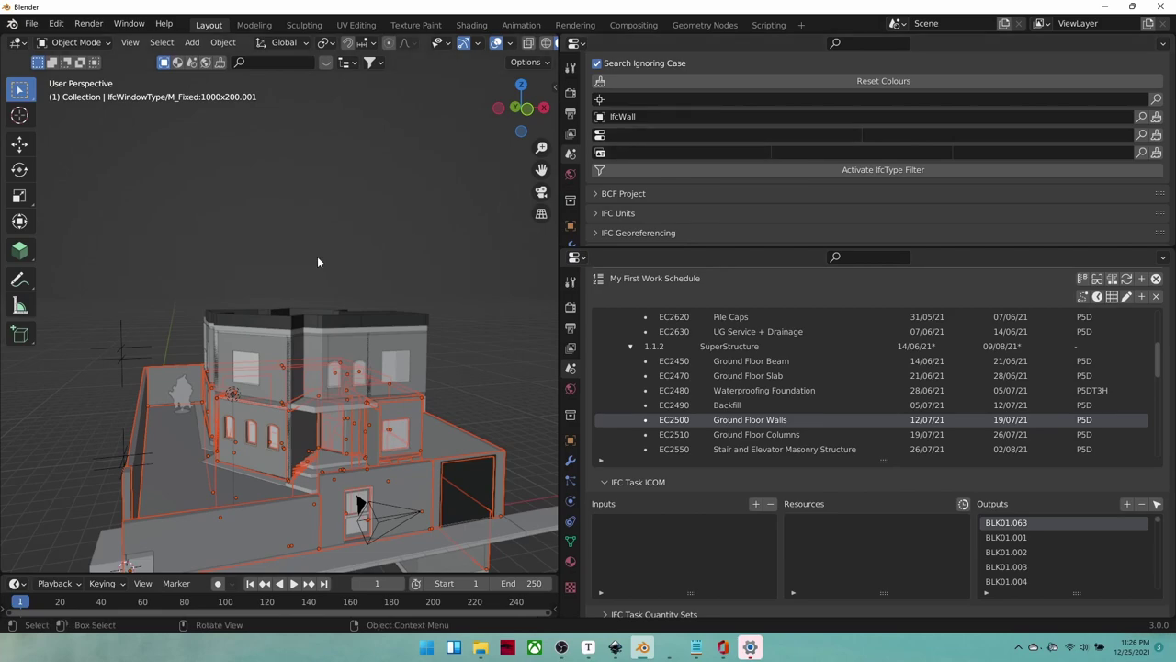
middle_click_drag(318, 256, 97, 323)
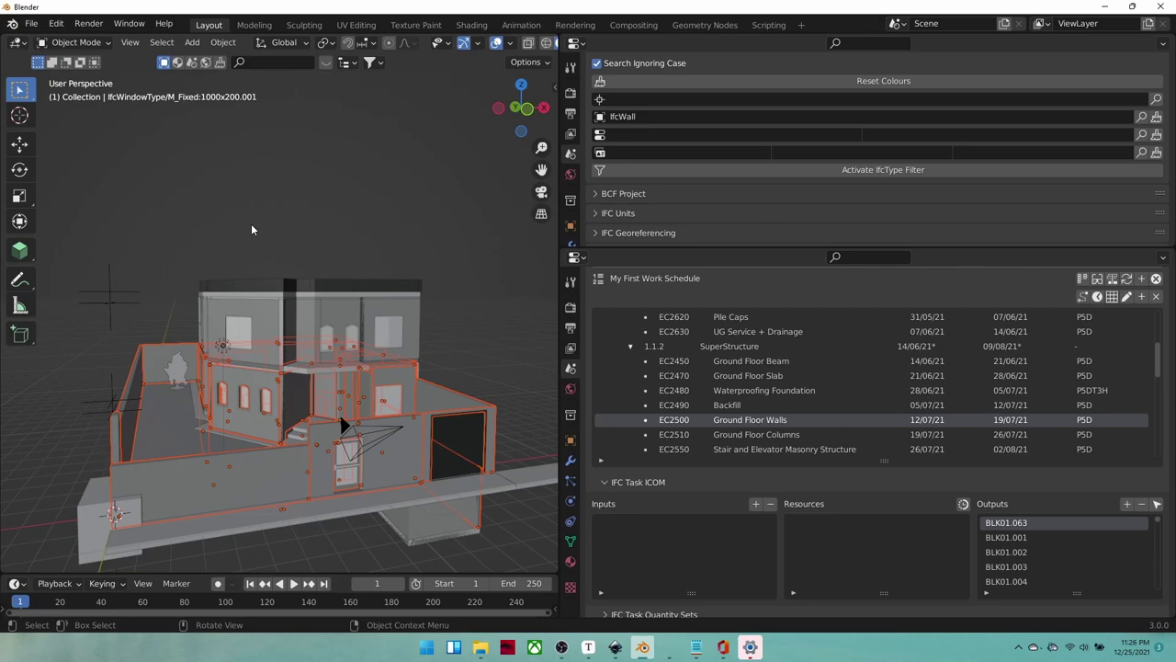
middle_click_drag(251, 223, 331, 267)
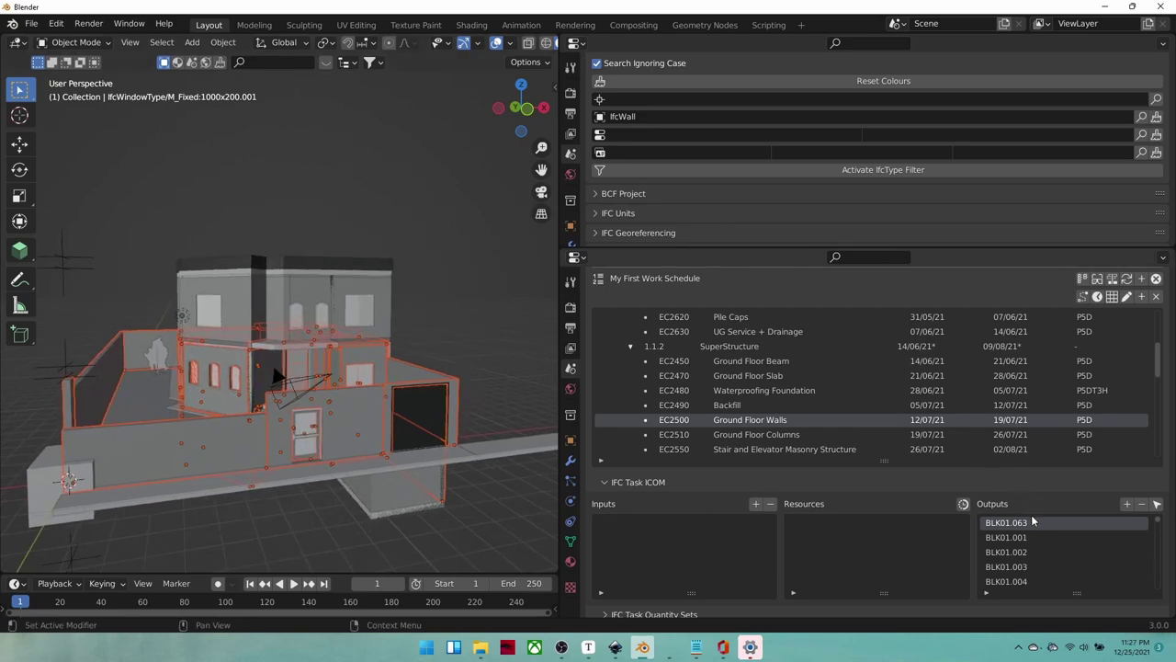
scroll(794, 396, "down", 3)
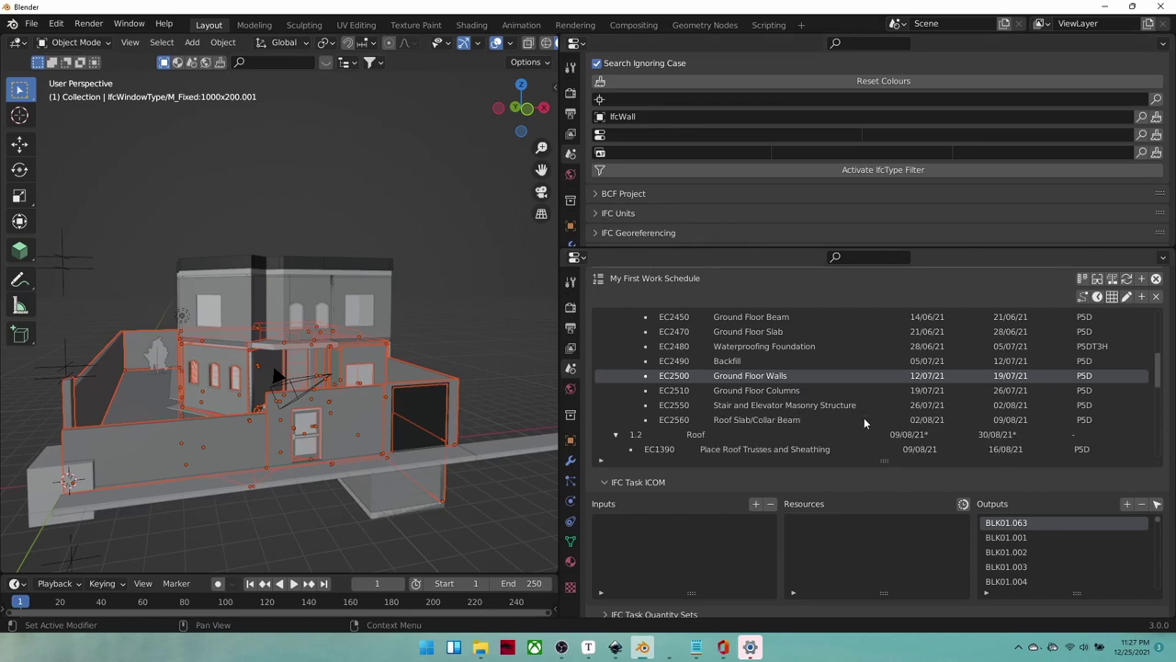
middle_click_drag(294, 331, 332, 348)
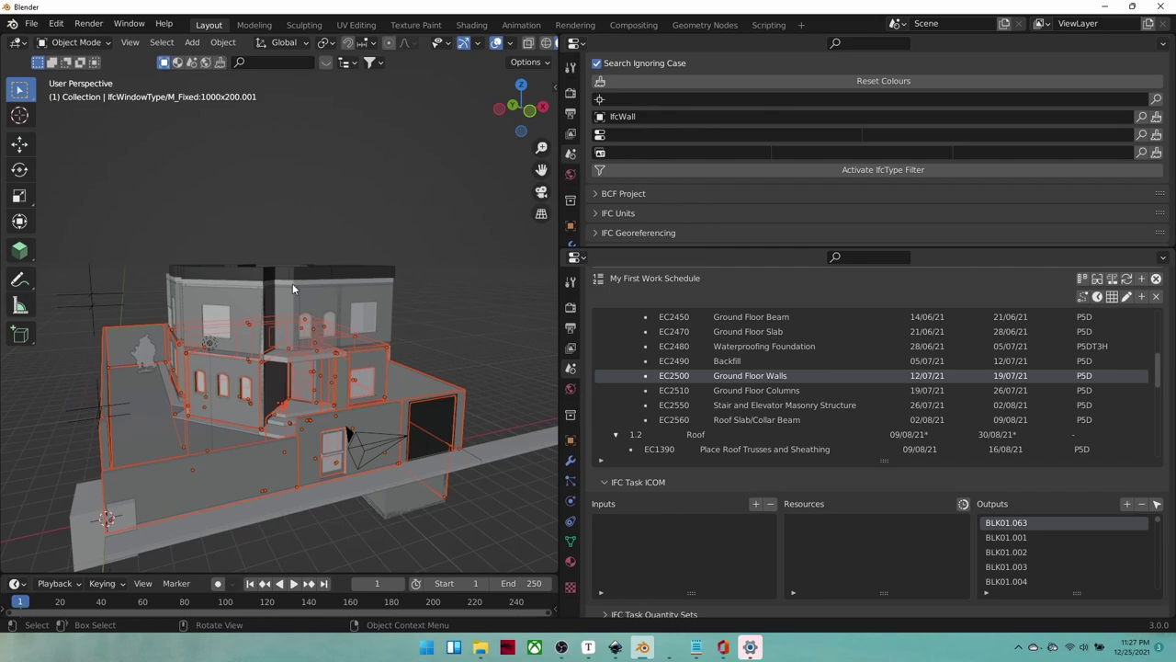
middle_click_drag(235, 301, 248, 292)
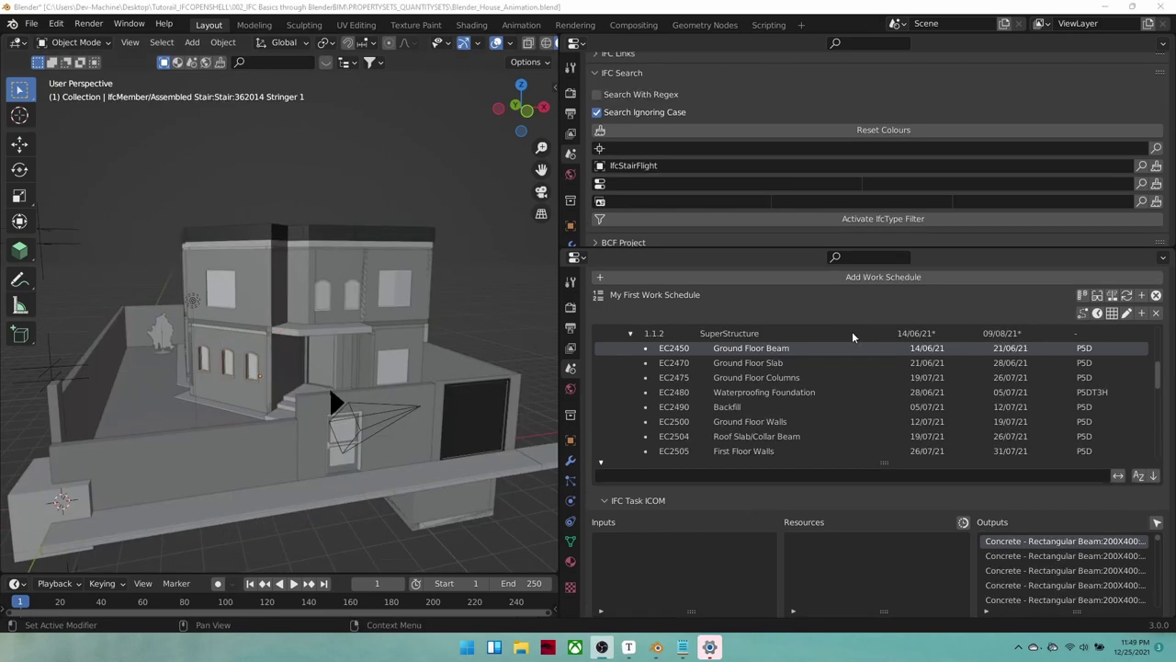
- Select the output elements of the Ground Floor Beam task and isolate them briefly to check the assigned beams
left_click(743, 364)
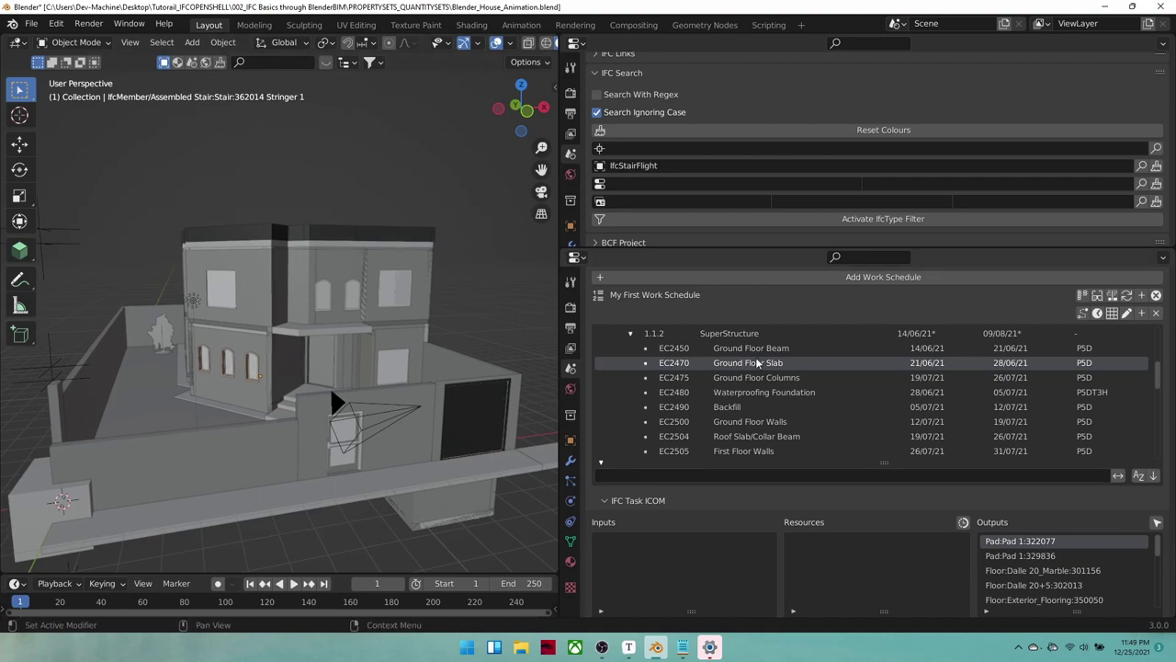
left_click(760, 354)
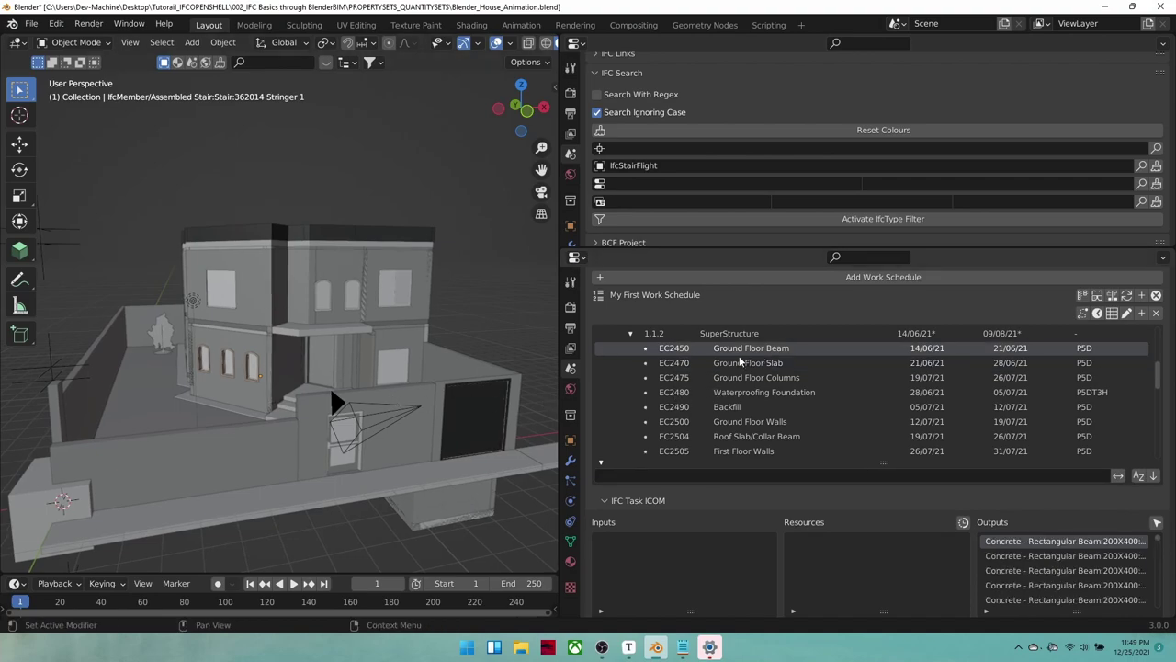
left_click(752, 364)
left_click(752, 354)
left_click(1156, 529)
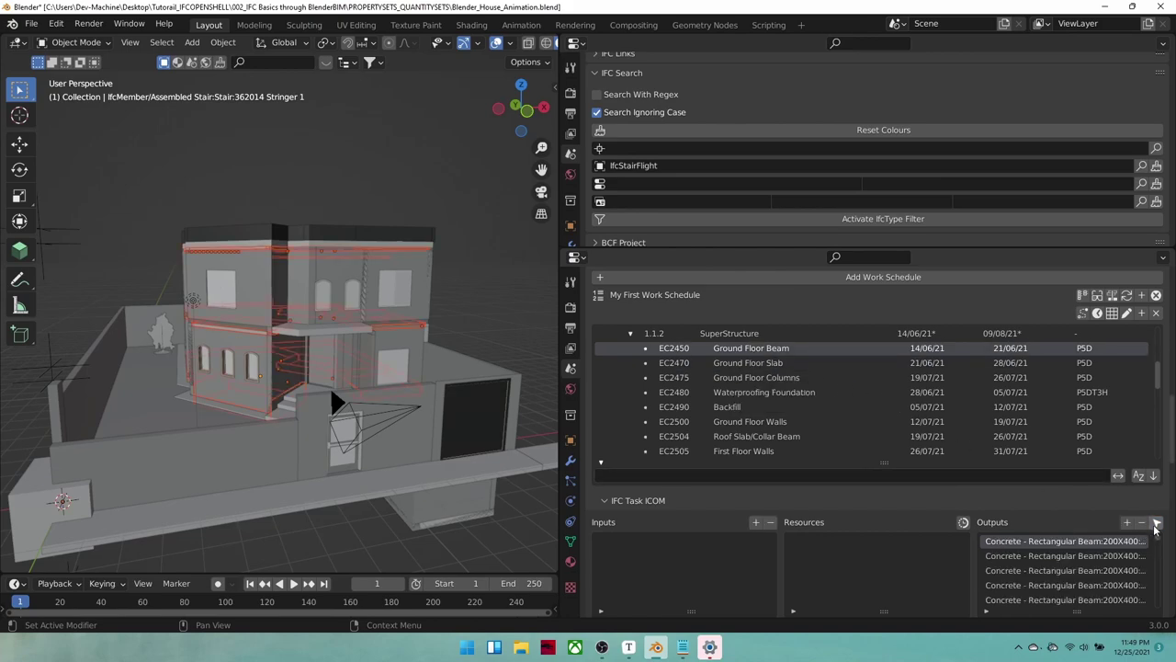
key("KP_Decimal")
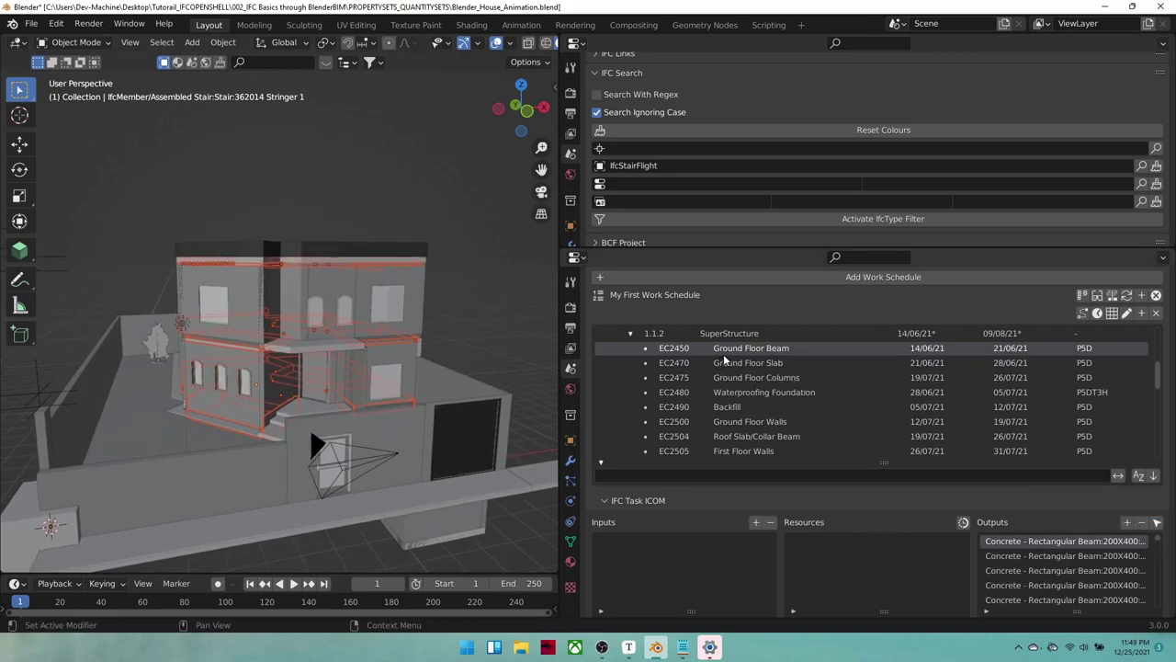
scroll(195, 279, "up", 2)
key("KP_Divide")
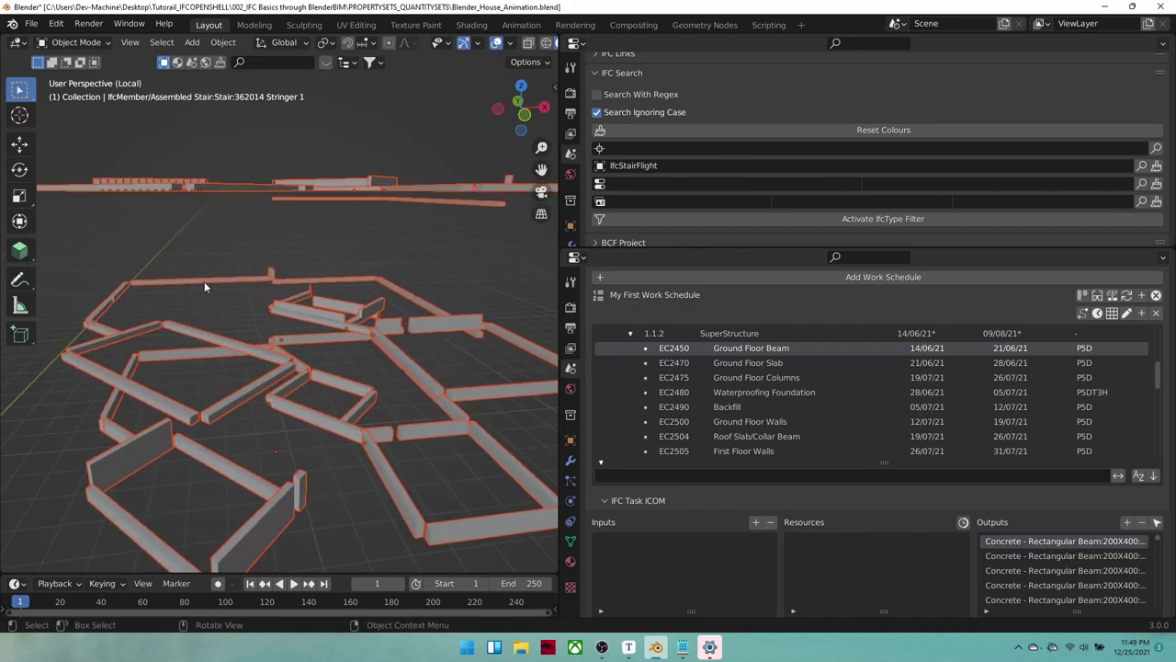
key("KP_Divide")
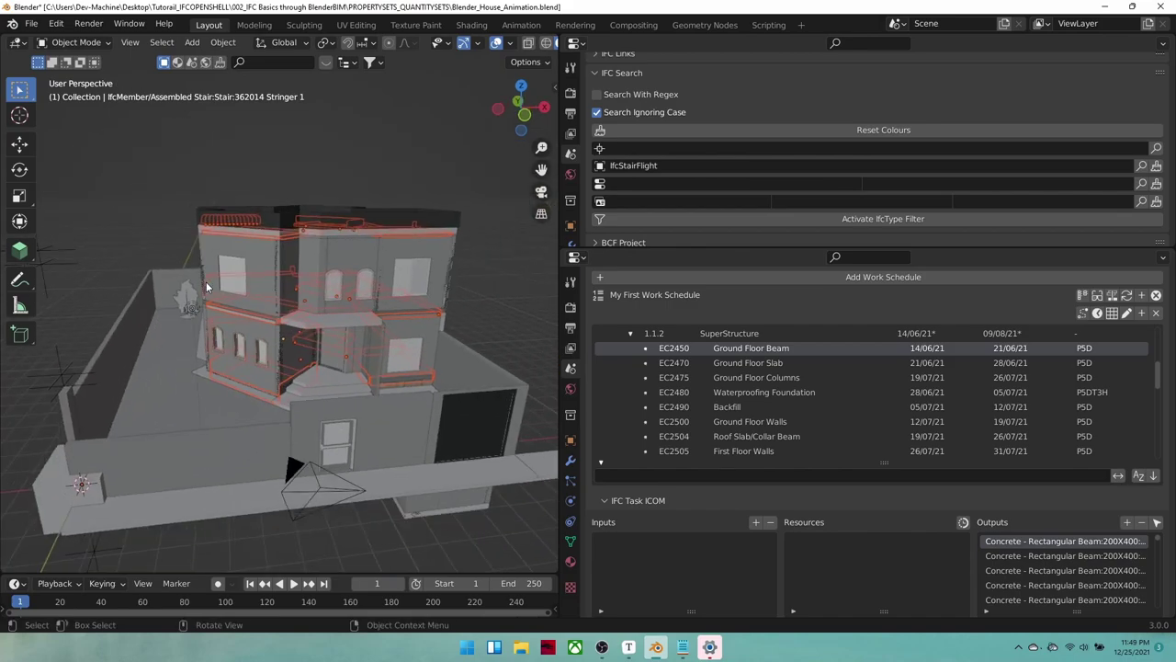
- Select the outputs of the Ground Floor Slab task and check them isolated from the rest of the model
left_click(772, 364)
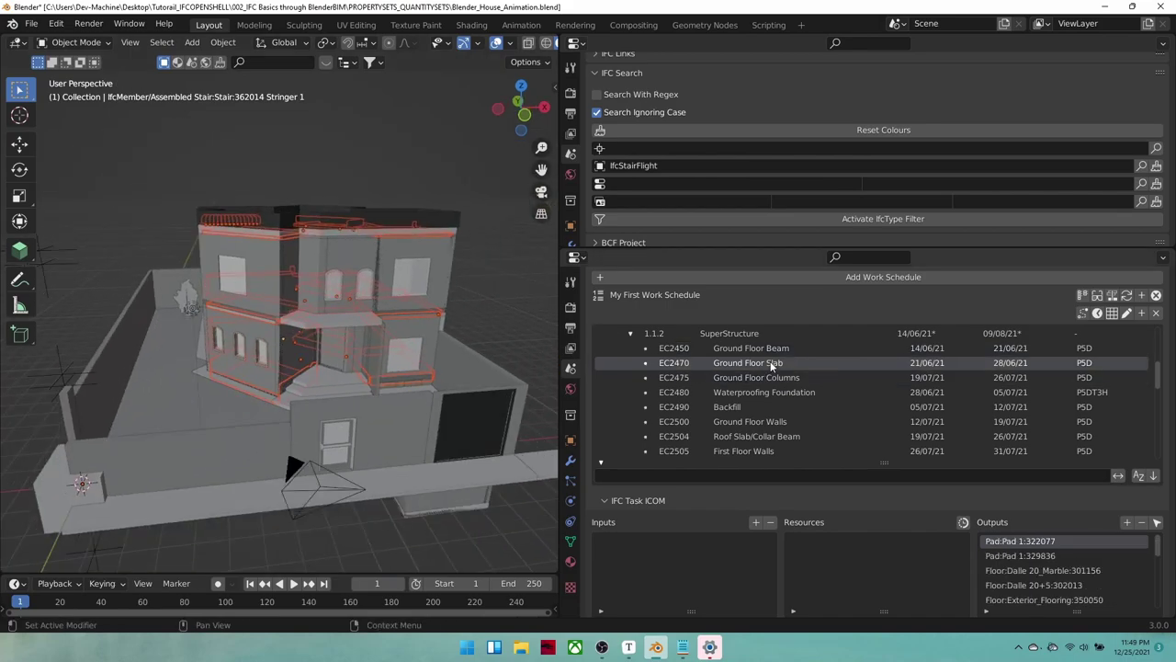
left_click(1157, 522)
mouse_move(348, 391)
middle_mouse_down()
mouse_move(362, 368)
mouse_move(363, 388)
middle_mouse_up()
key("slash")
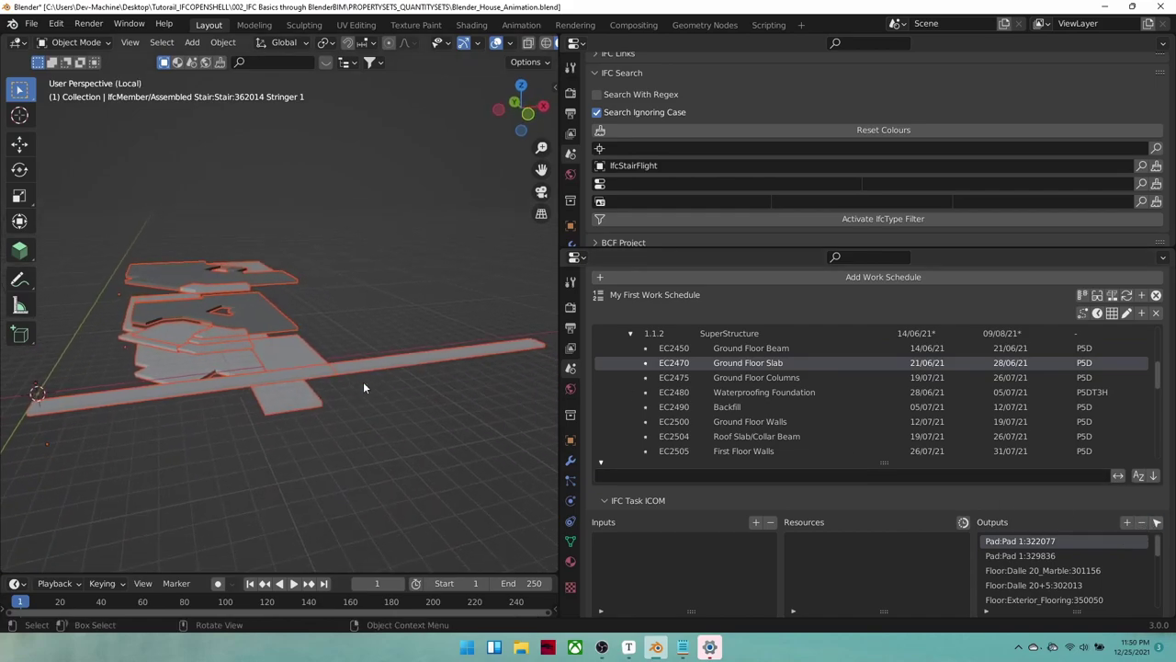
key("slash")
- Select the outputs of the Ground Floor Columns task and inspect them in the model
left_click(735, 379)
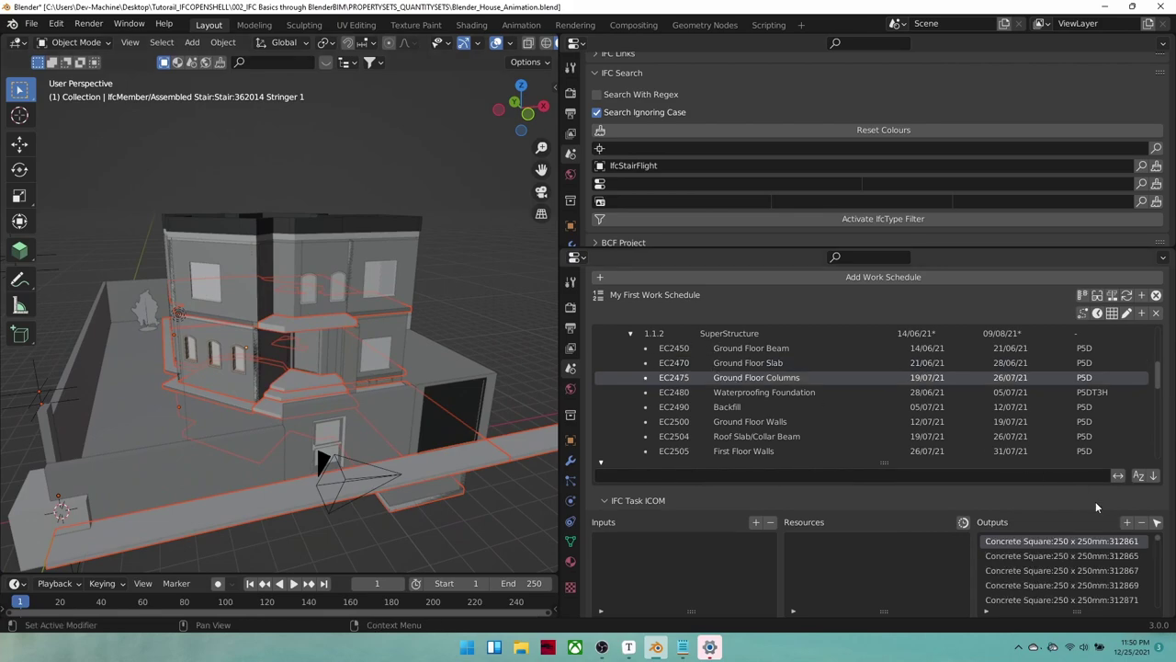
left_click(1157, 522)
middle_click_drag(494, 377, 303, 386)
scroll(875, 390, "up", 1)
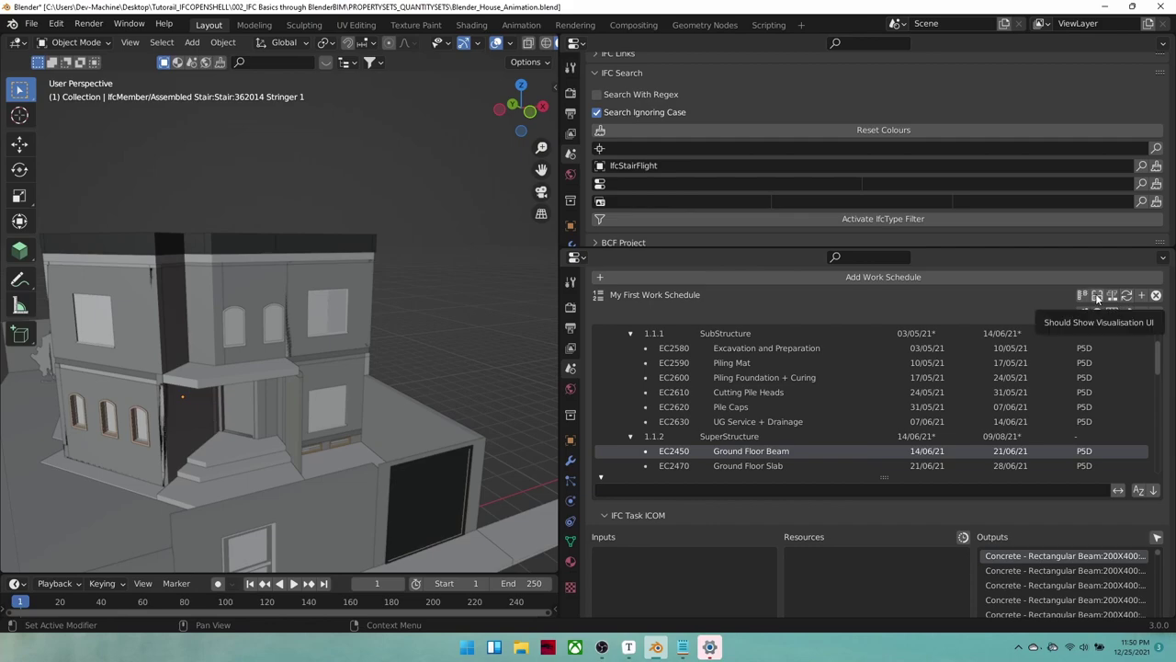
- Show the visualisation settings of My First Work Schedule and set the start date to 14/06/21
left_click(1097, 296)
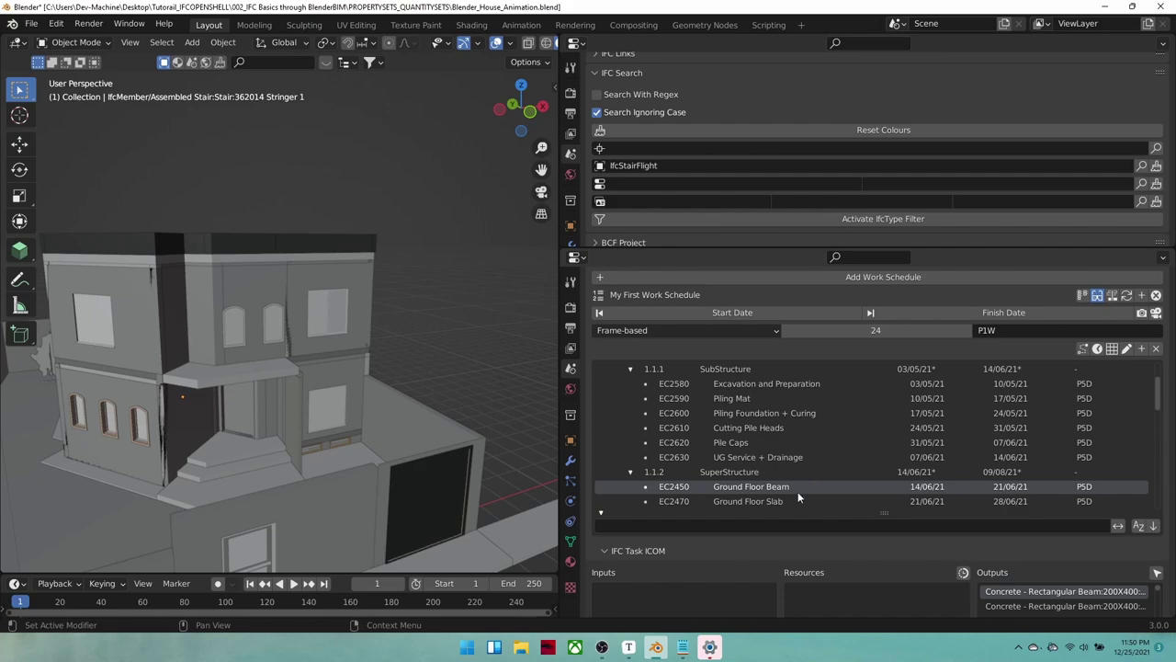
scroll(800, 490, "down", 5)
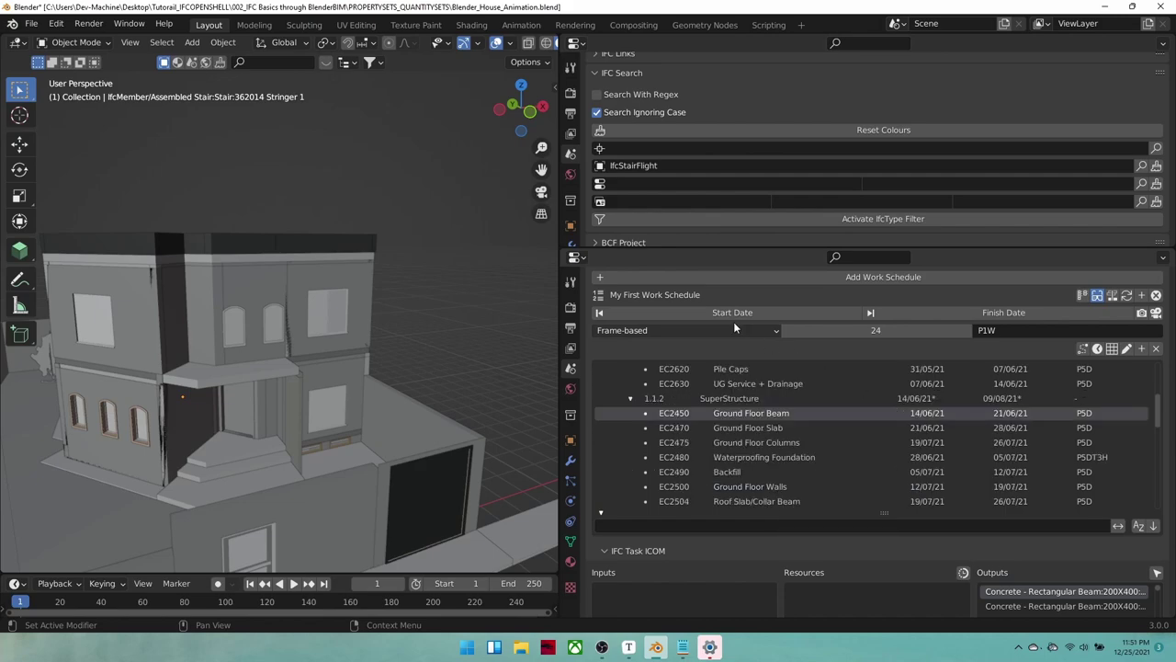
left_click(735, 331)
left_click(745, 317)
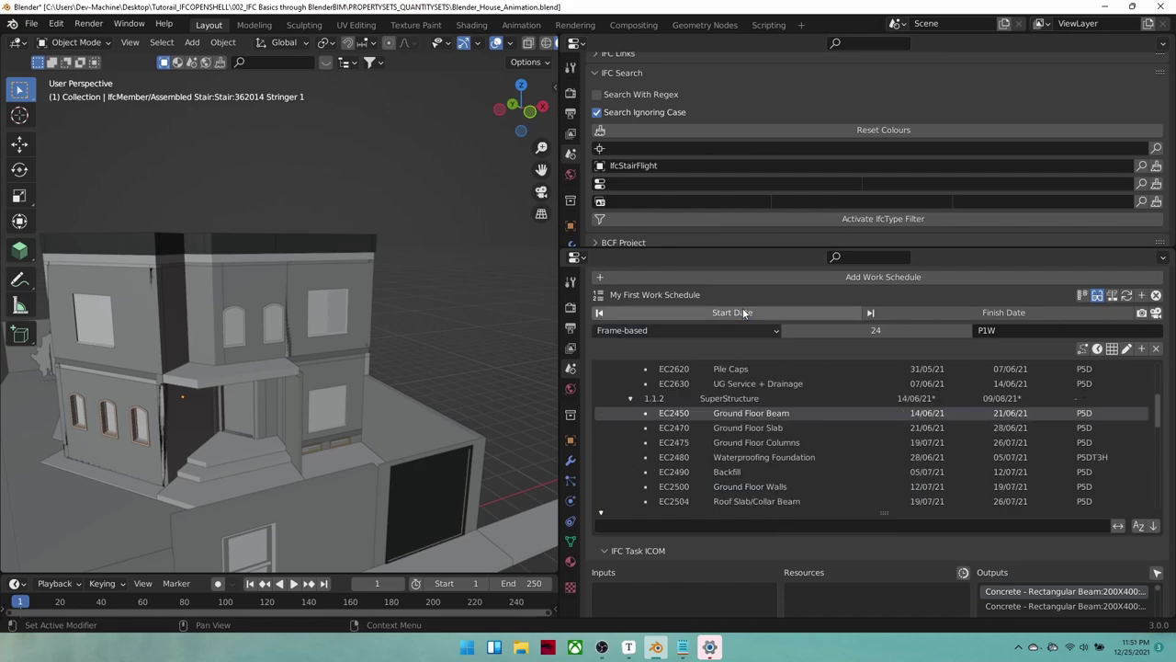
left_click(747, 315)
left_click(755, 335)
type("1")
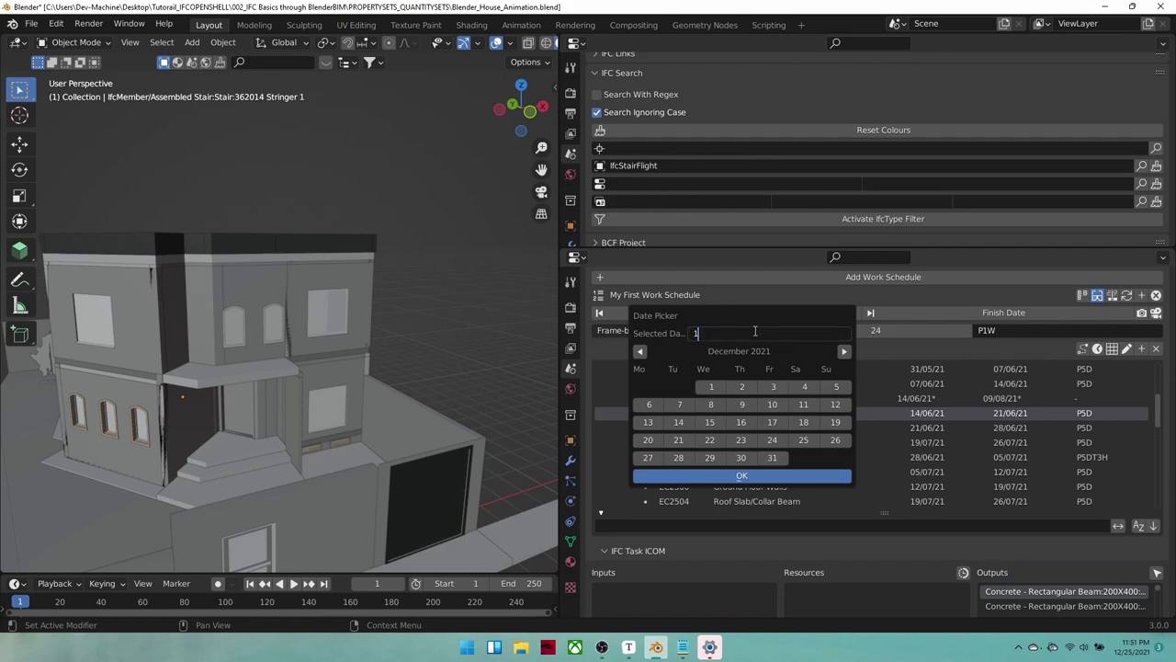
type("4/06/21")
key("Return")
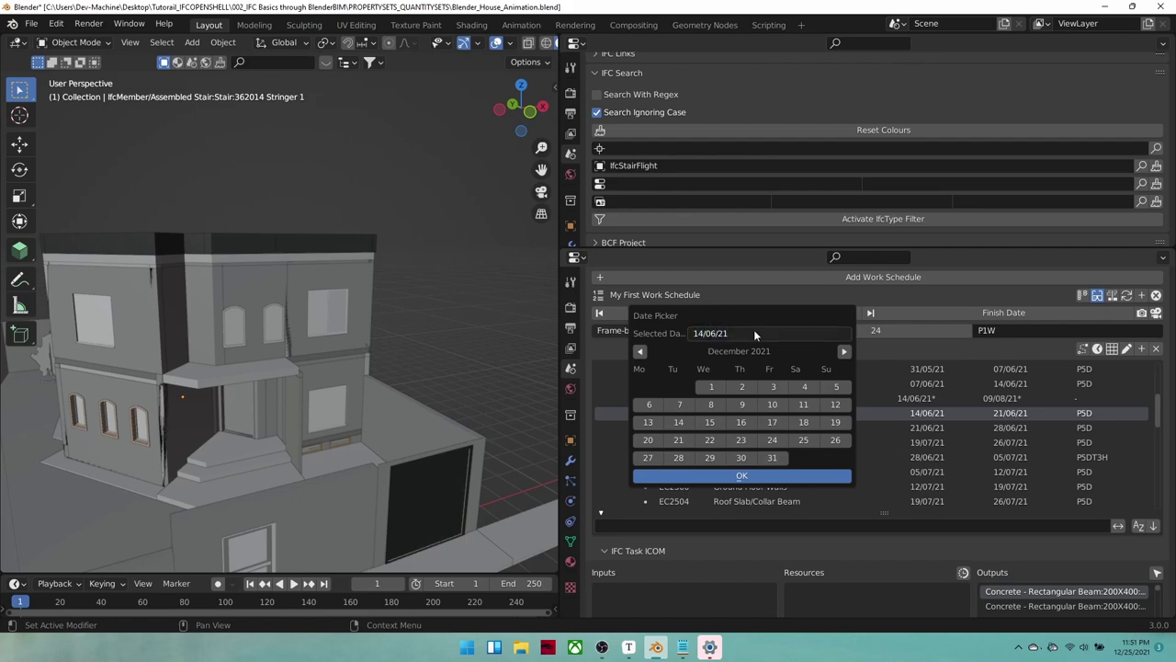
left_click(748, 476)
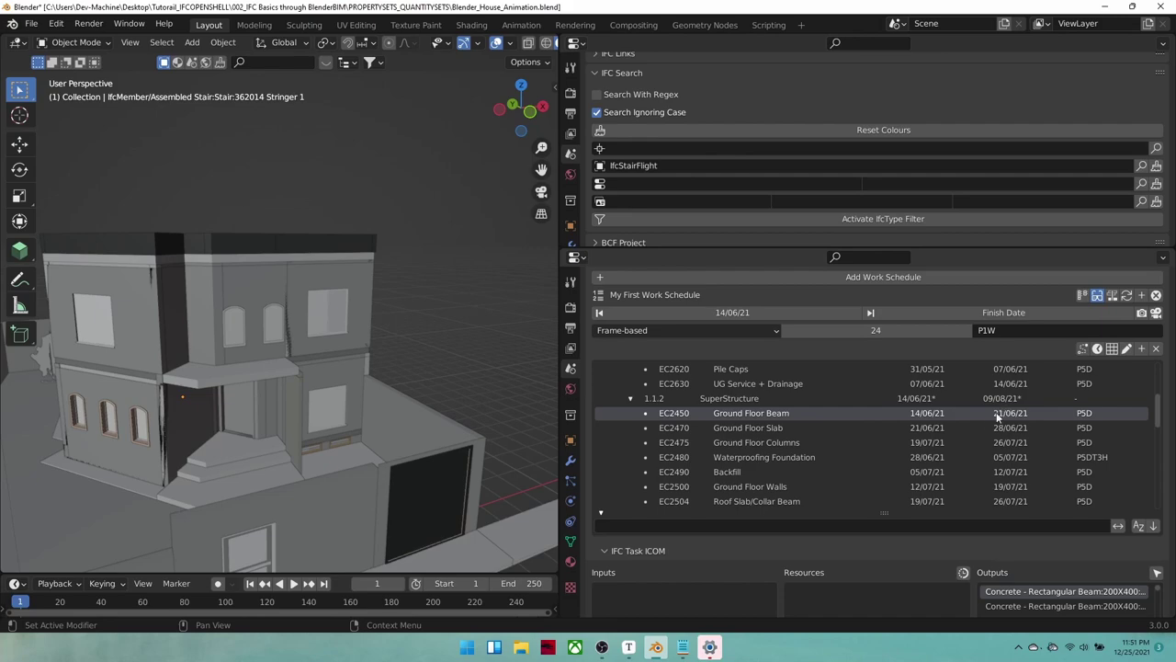
- Set the visualisation finish date to 06/10/21
scroll(977, 427, "down", 5)
left_click(1032, 313)
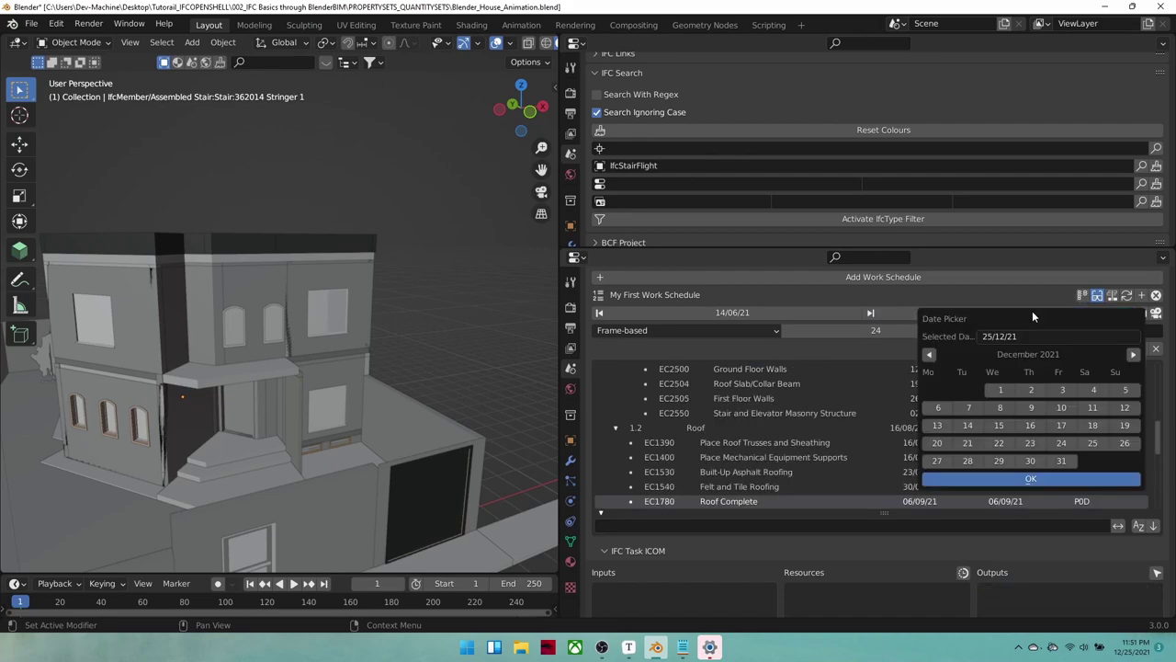
left_click(1020, 335)
type("06/10/21")
key("Return")
left_click(1020, 478)
- Choose the frame-based speed type and set it to 24 frames per P1W
left_click(713, 334)
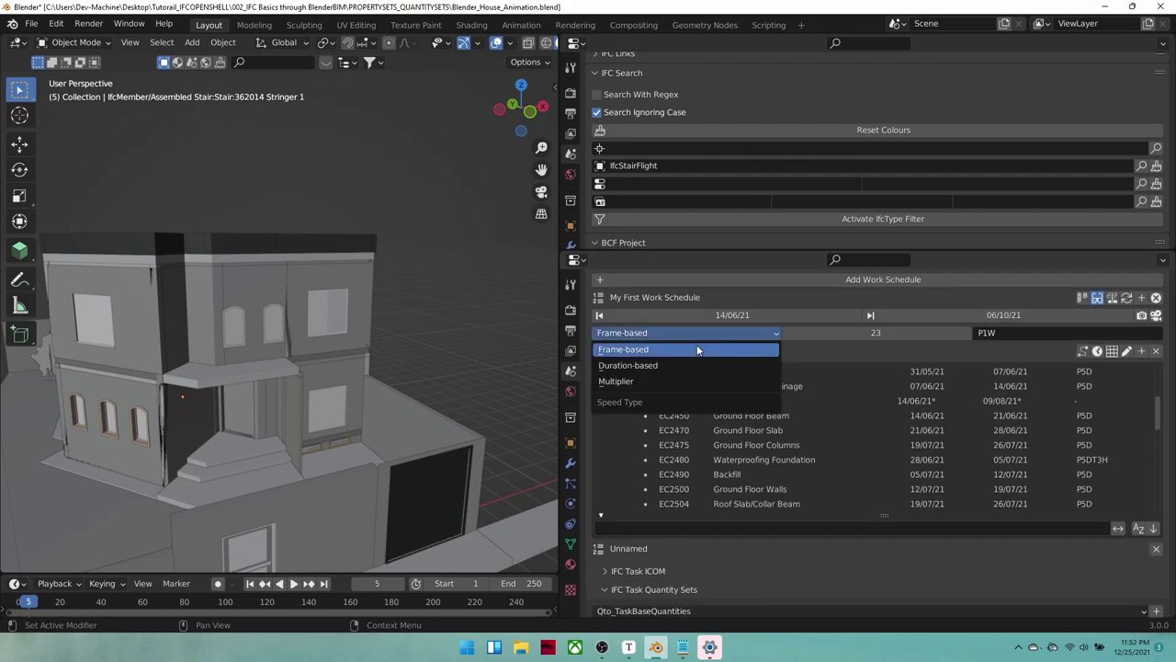
left_click(685, 349)
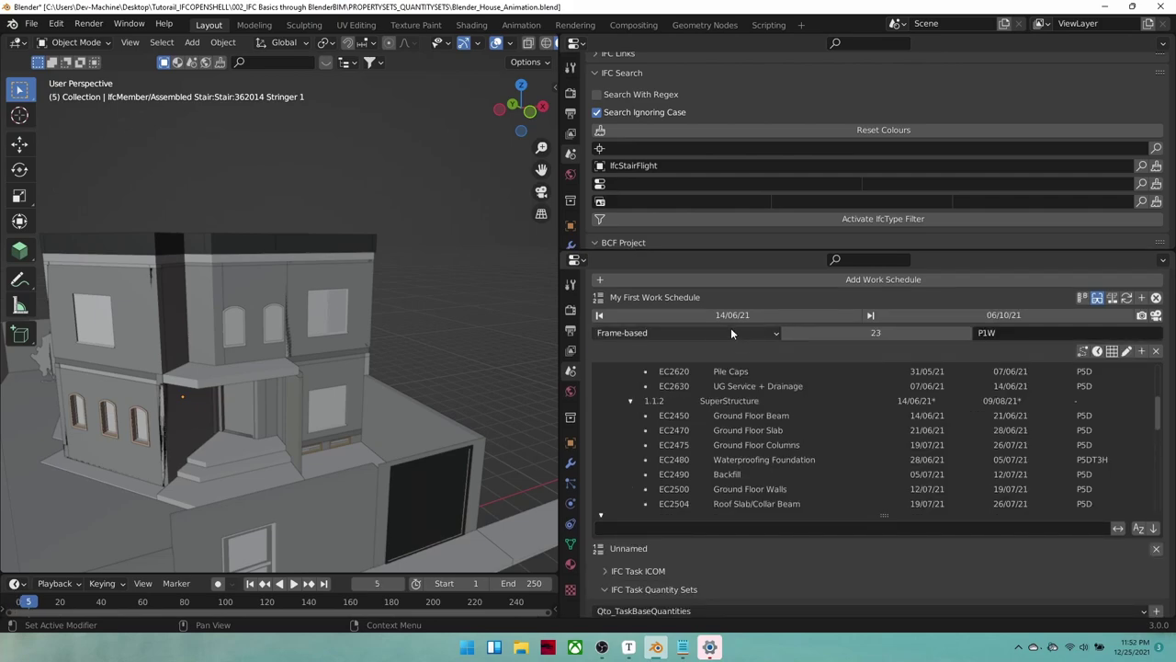
left_click(854, 331)
type("2")
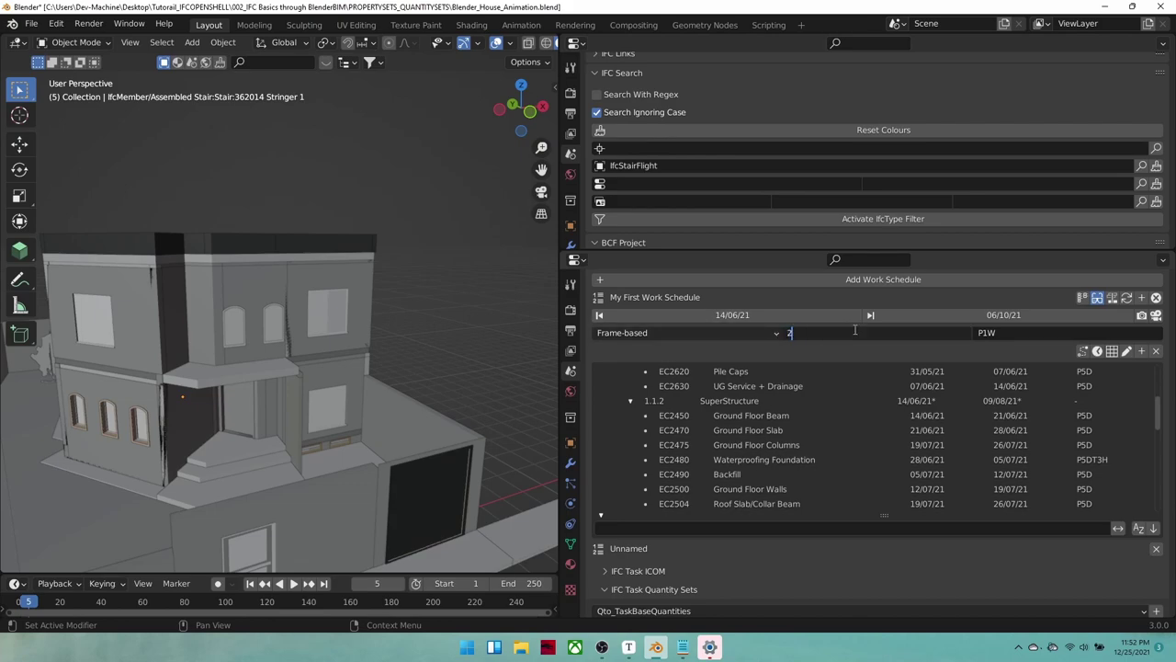
type("4")
key("Return")
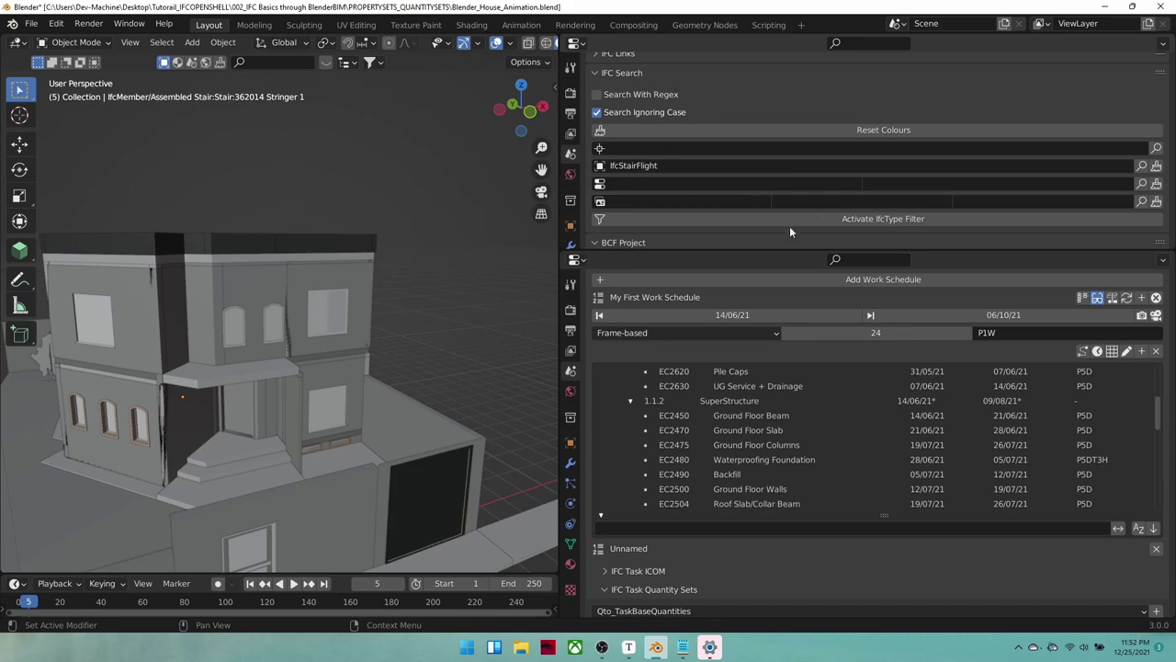
left_click(1042, 334)
- Switch the speed type to duration-based with PT1S per P1W and generate the construction animation
left_click(669, 336)
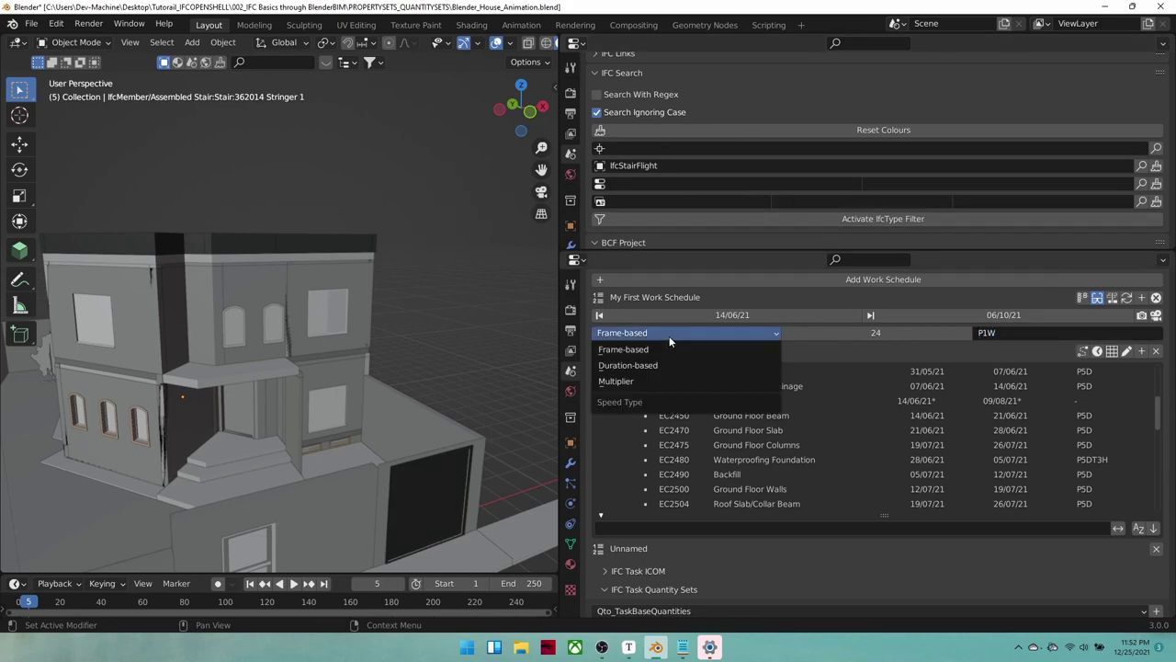
left_click(663, 365)
left_click(822, 331)
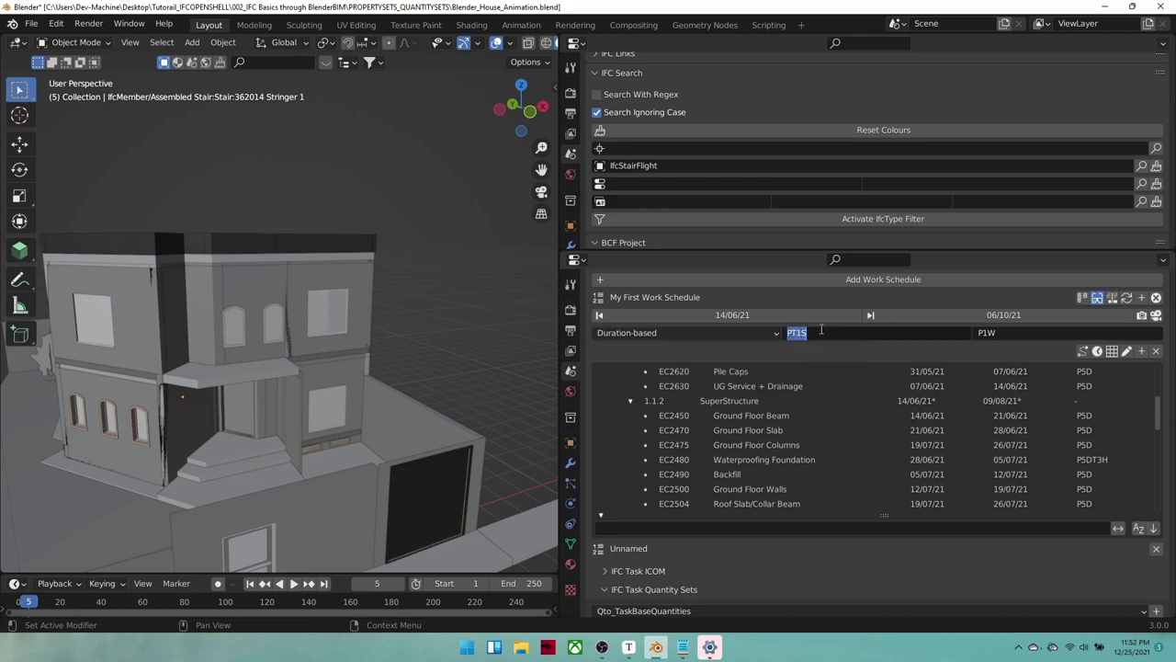
left_click(805, 335)
key("Return")
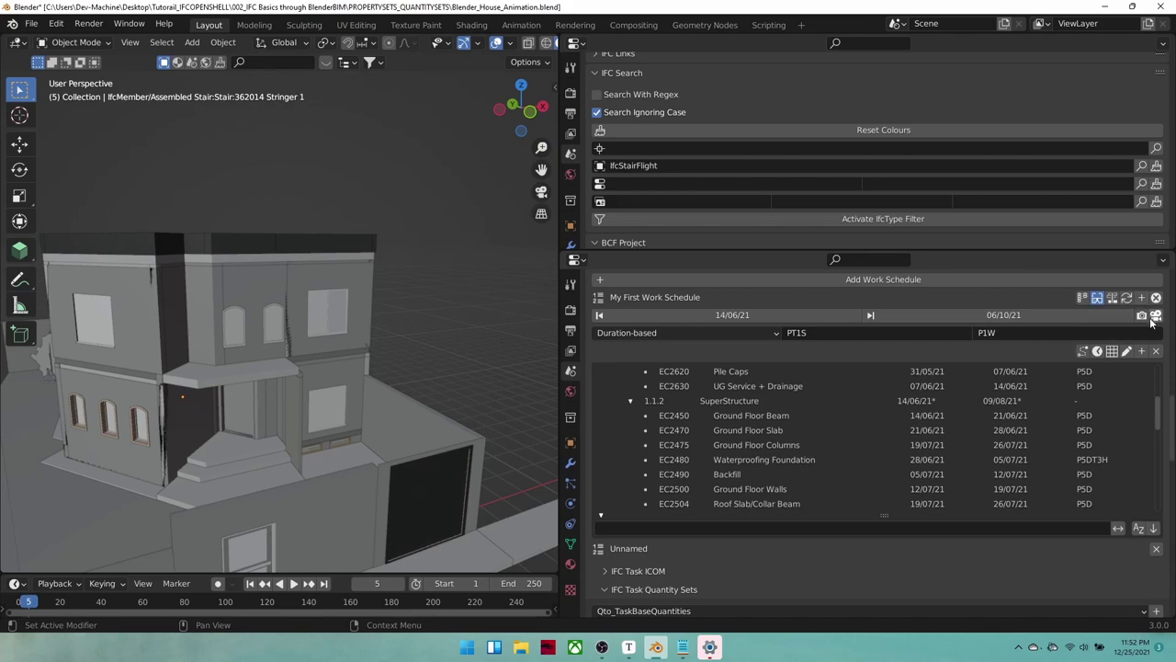
left_click(1156, 316)
- Enlarge the timeline and play the animation, viewing the whole building through the construction sequence
scroll(333, 330, "down", 3)
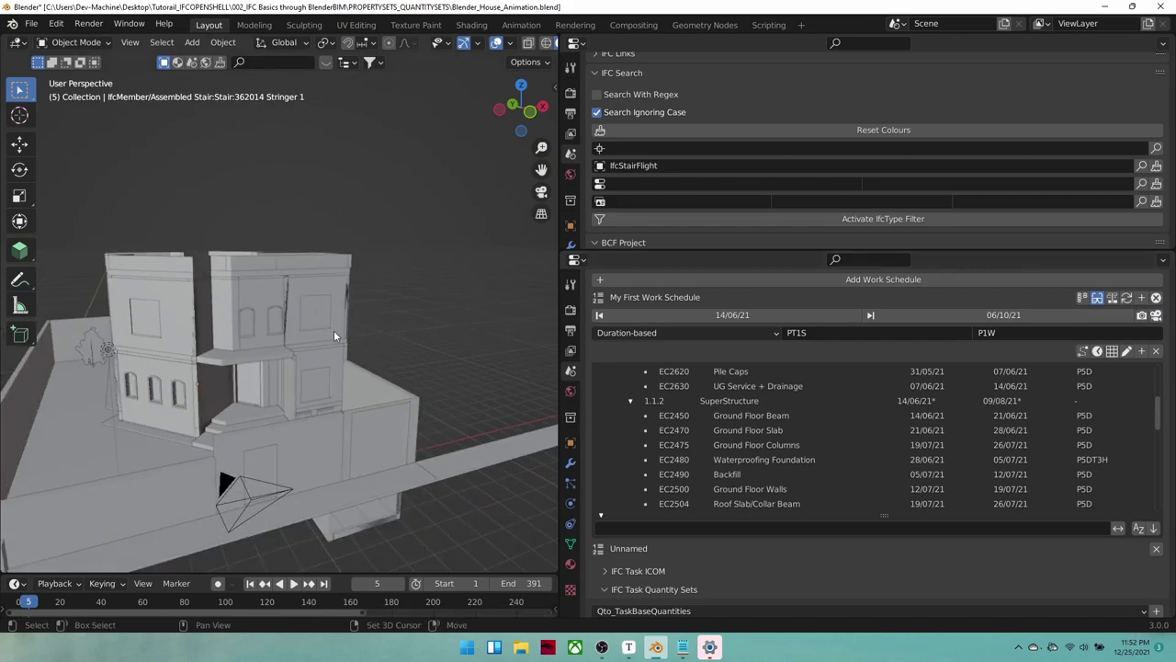
left_click_drag(353, 576, 363, 409)
key("space")
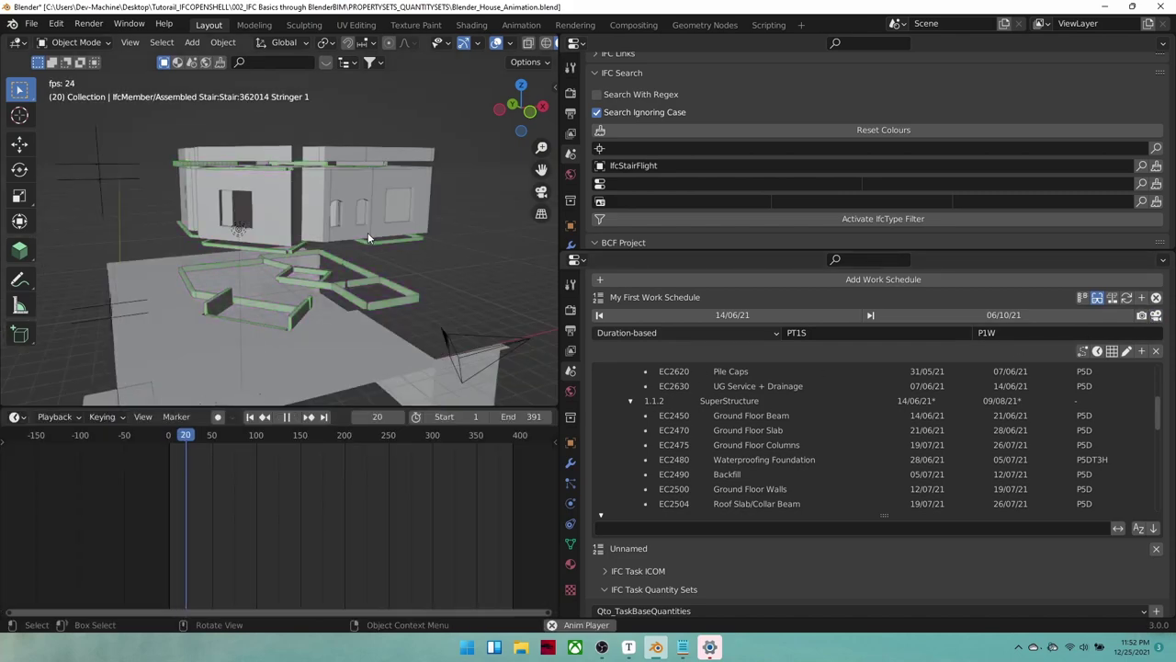
middle_click_drag(469, 218, 439, 255)
scroll(456, 231, "down", 2)
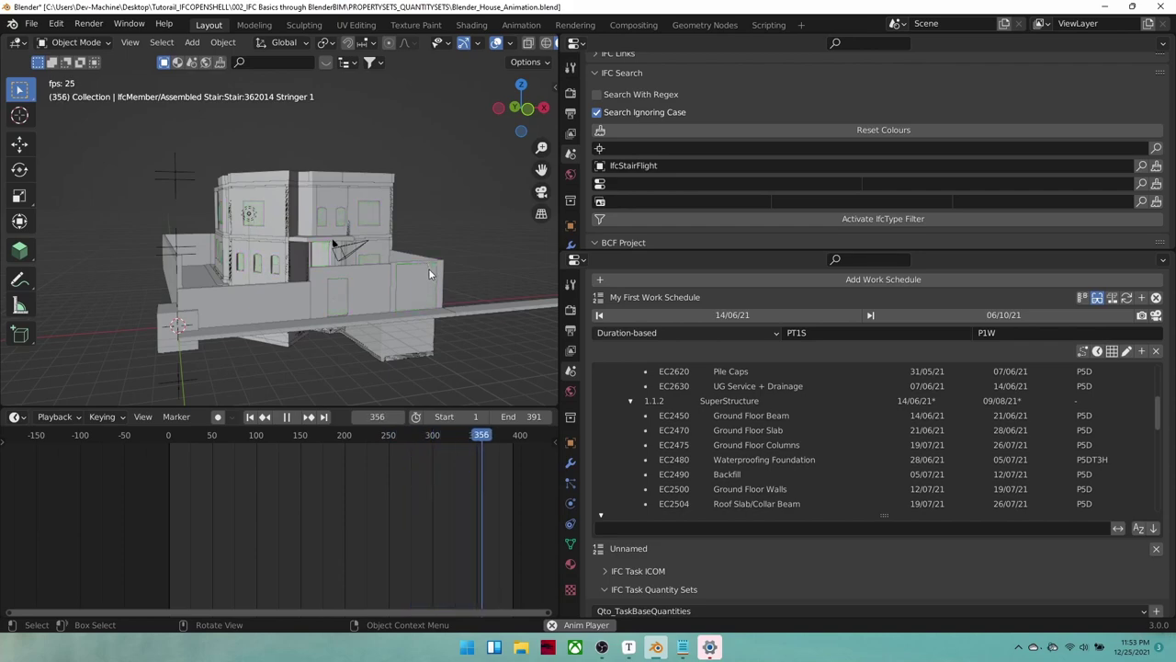
key("space")
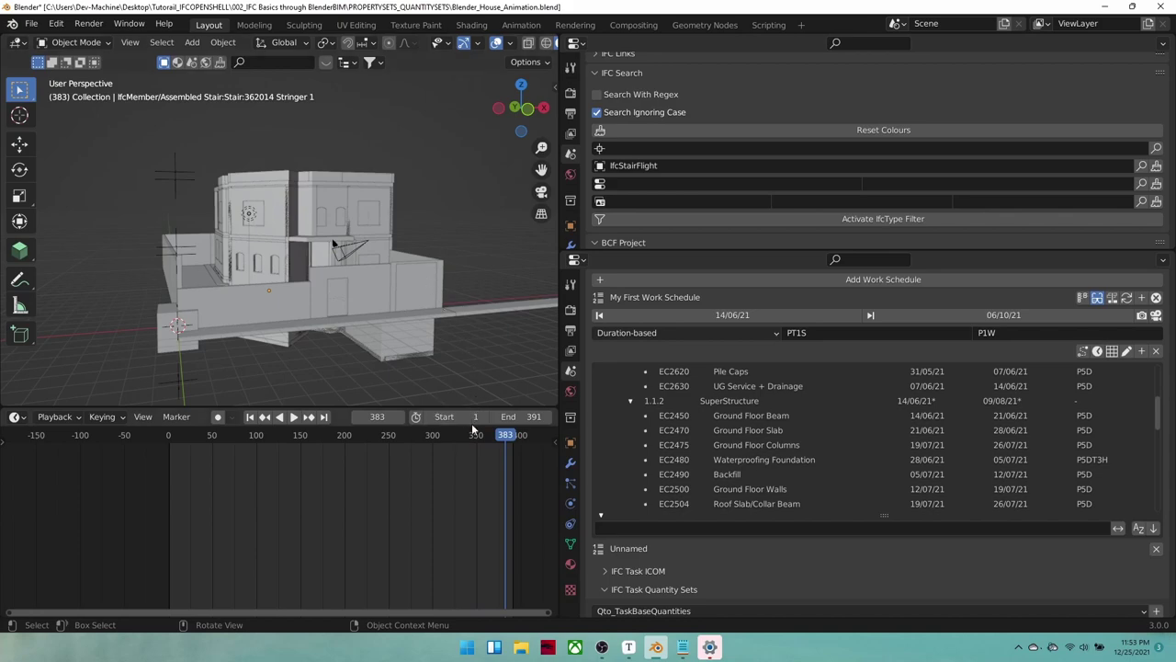
- Review the final part of the animation again from frame 276, scrubbing and playing it towards the end
left_click(410, 436)
key("space")
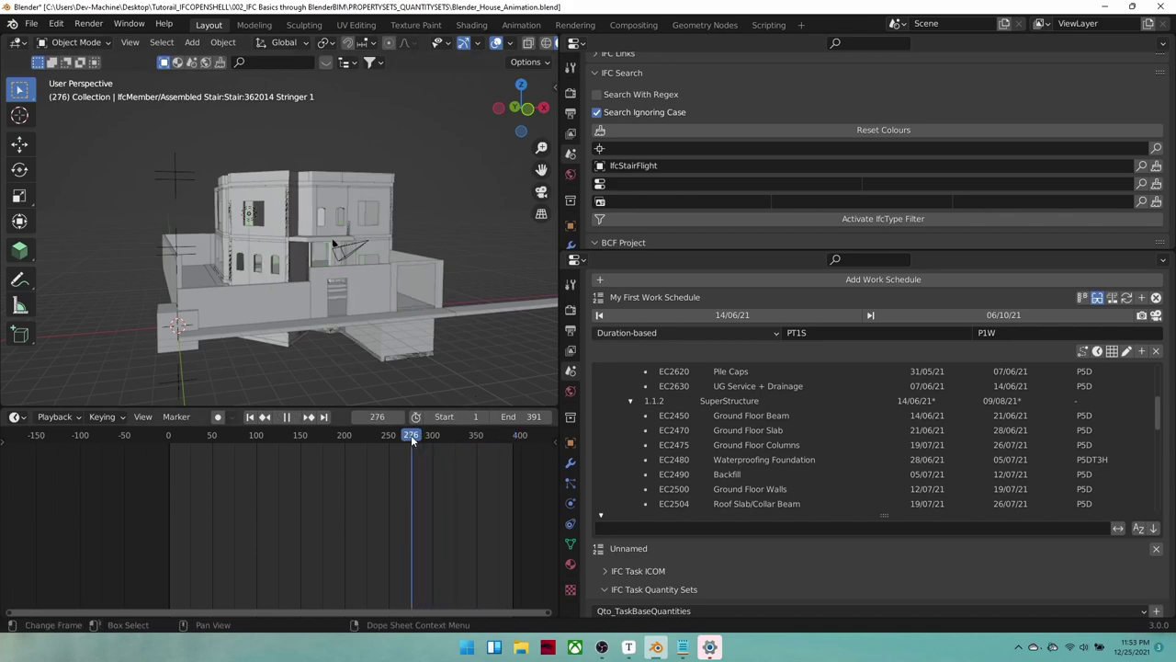
left_click_drag(425, 437, 479, 449)
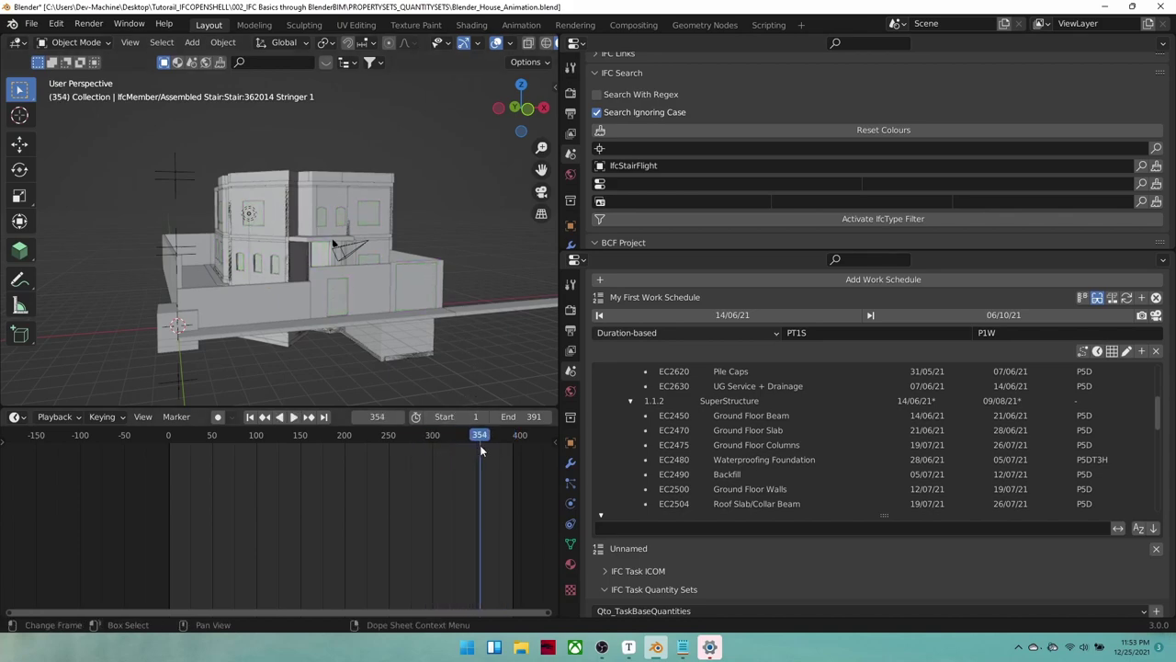
key("space")
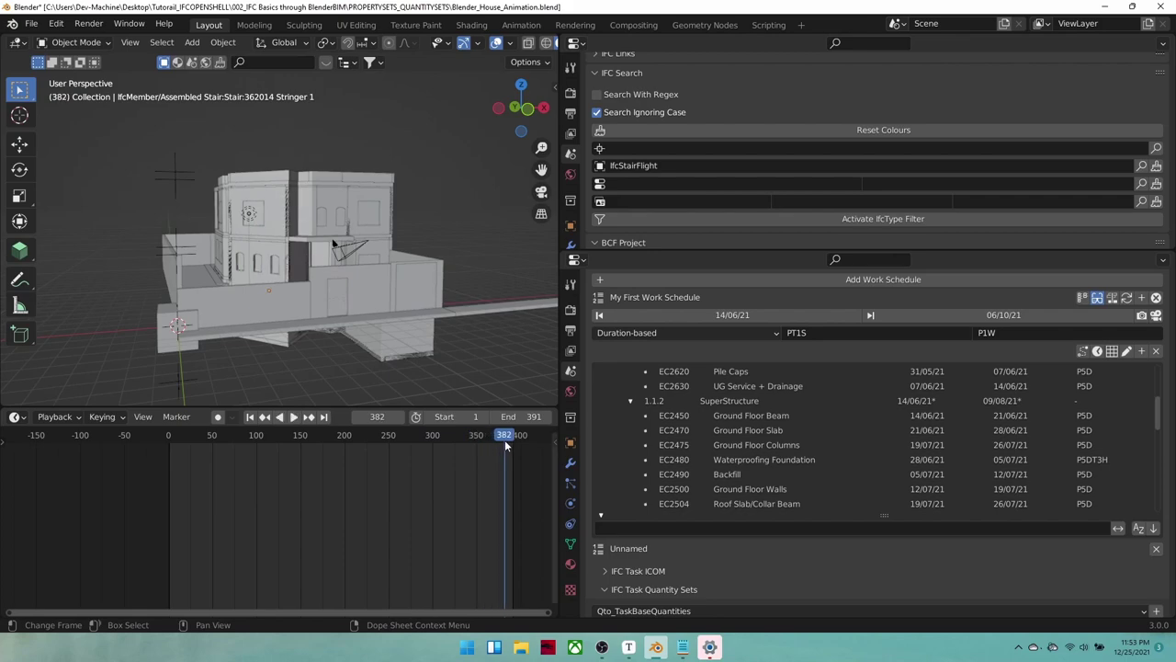
- Stop the animation at frame 385 and align the camera to a view showing the whole building
left_click_drag(475, 435, 507, 443)
key("space")
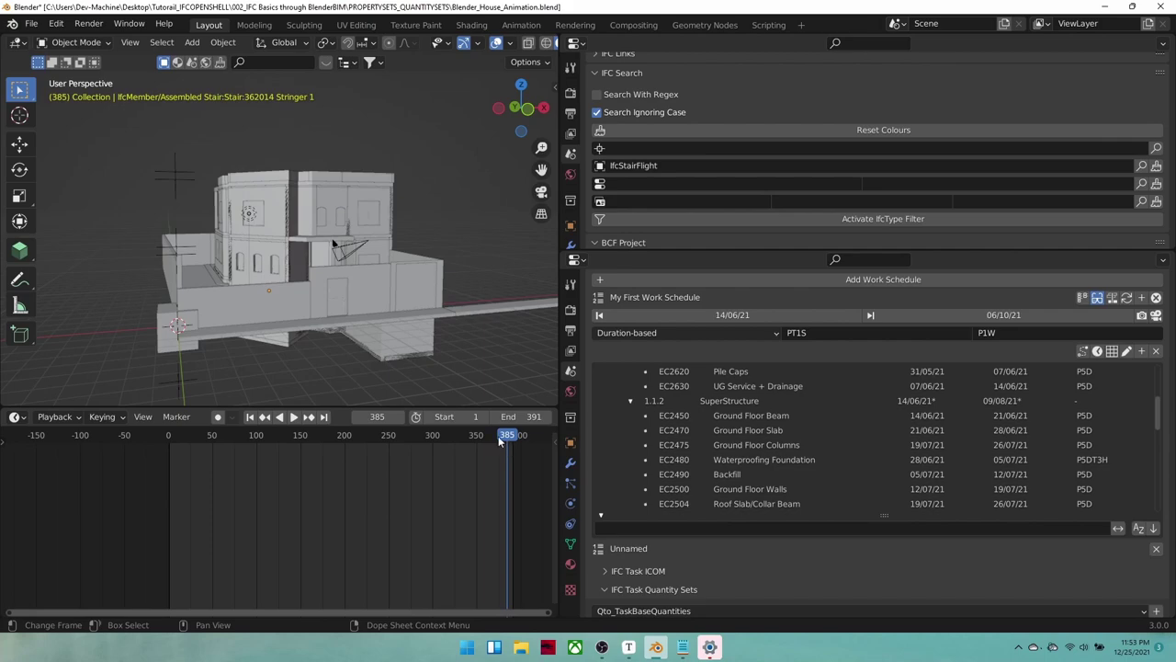
middle_click_drag(411, 297, 423, 305)
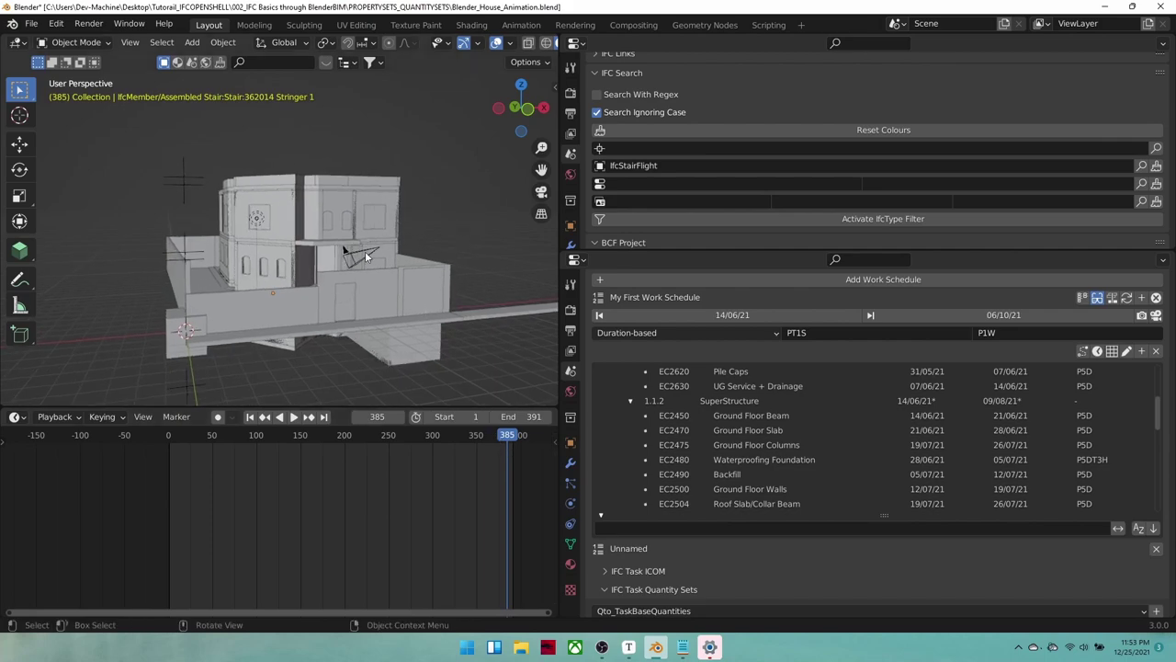
middle_click_drag(368, 258, 334, 261)
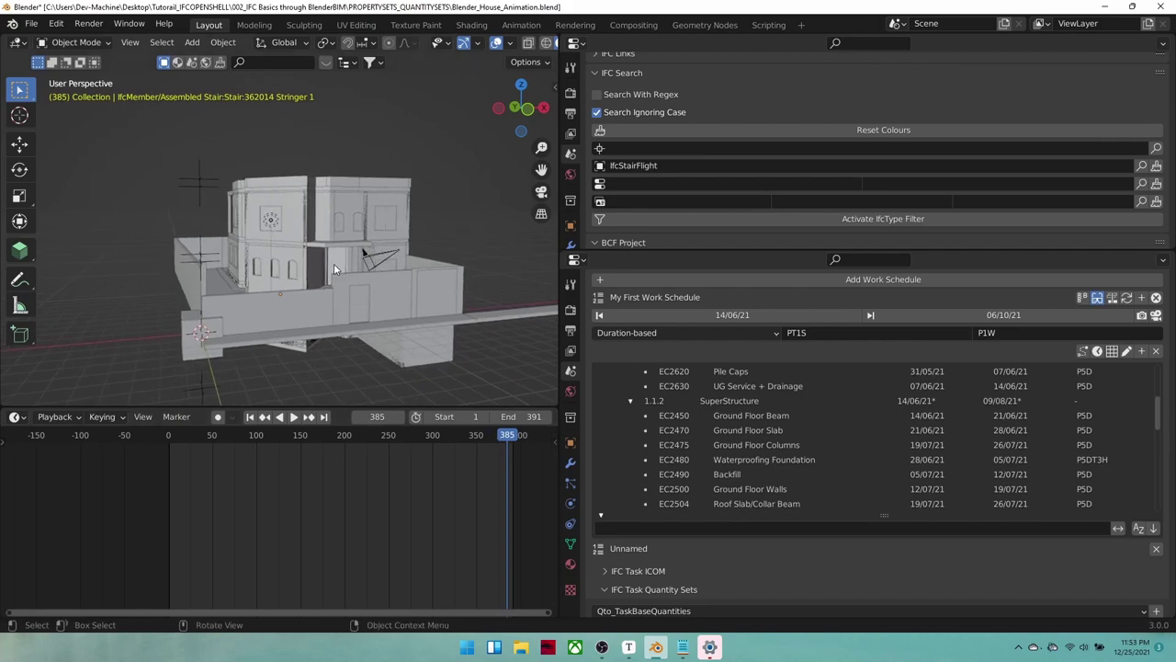
scroll(334, 263, "down", 3)
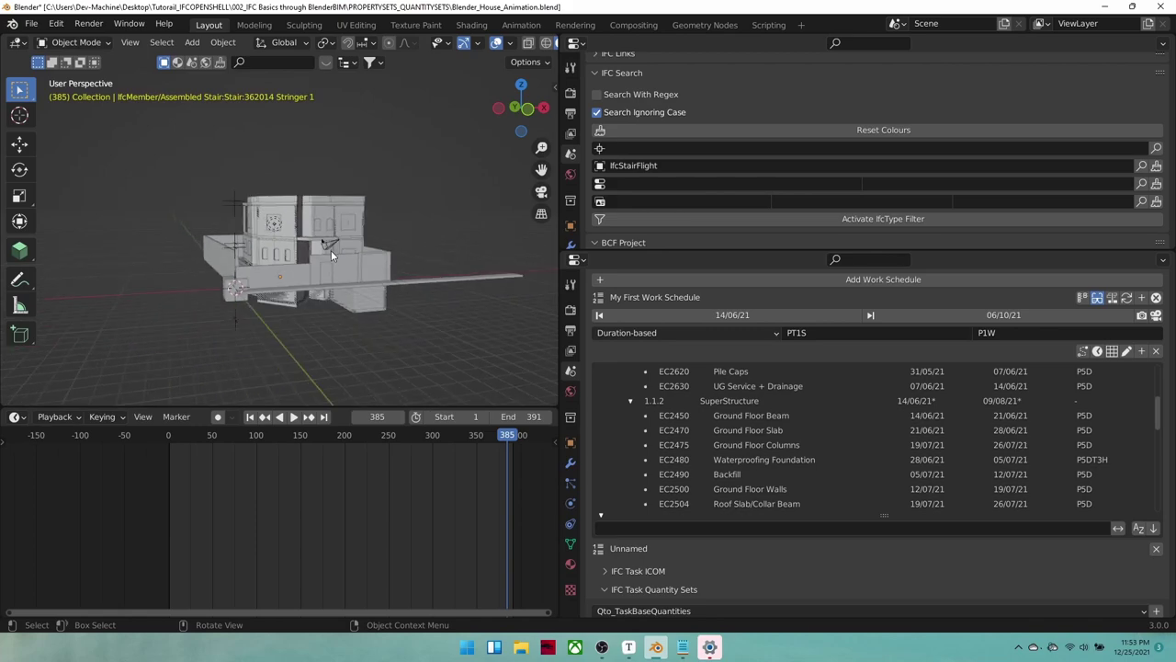
key("KP_0")
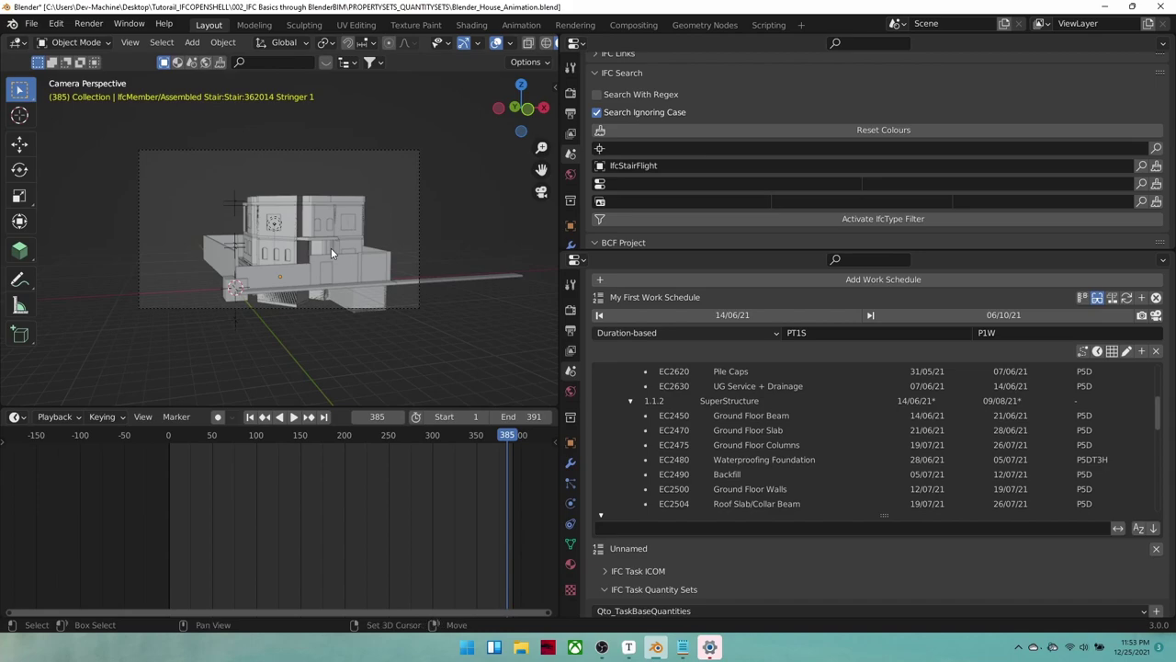
- Fly the camera closer to the house so that the building fills more of the camera frame
key("shift+grave")
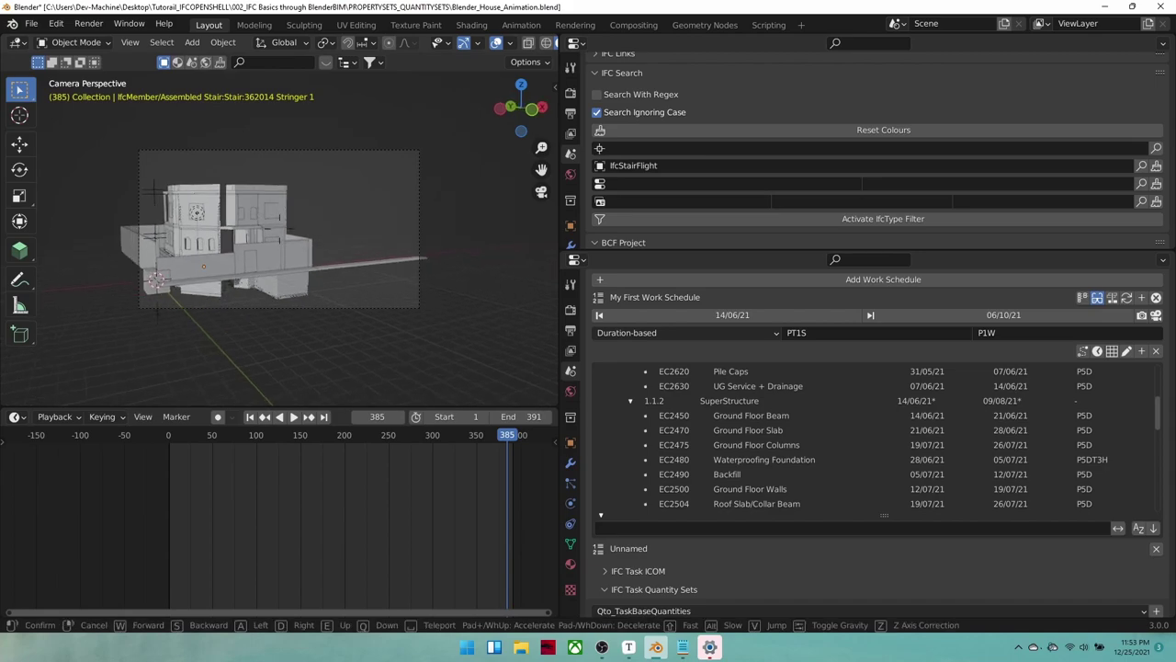
key("w")
left_click(279, 228)
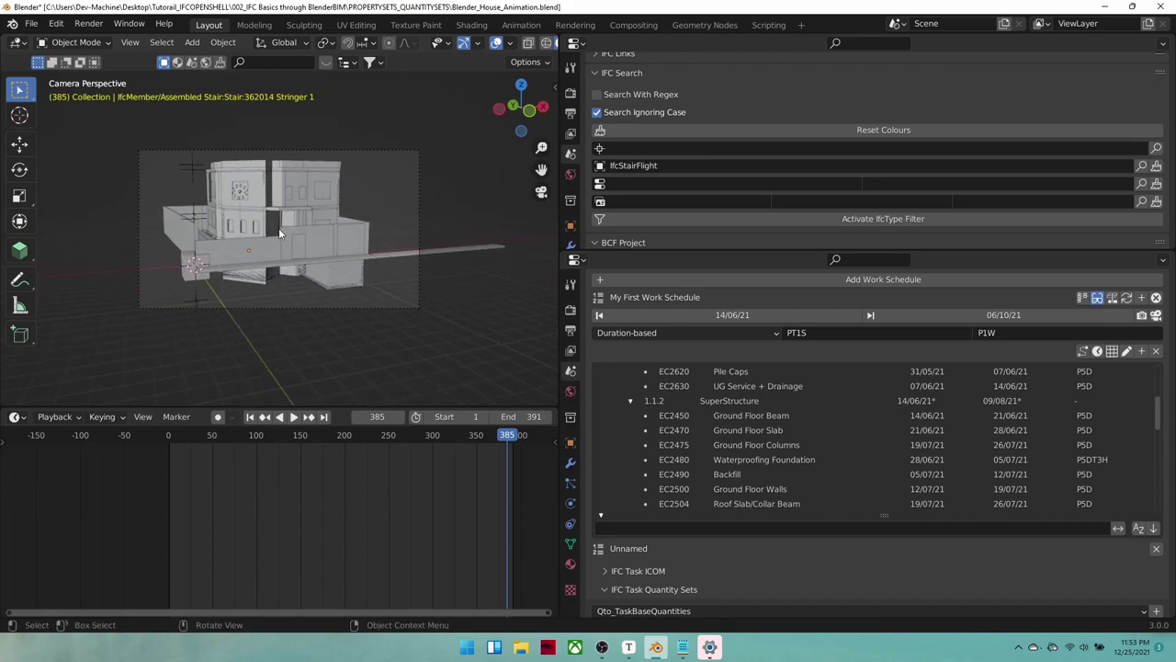
scroll(265, 213, "up", 3)
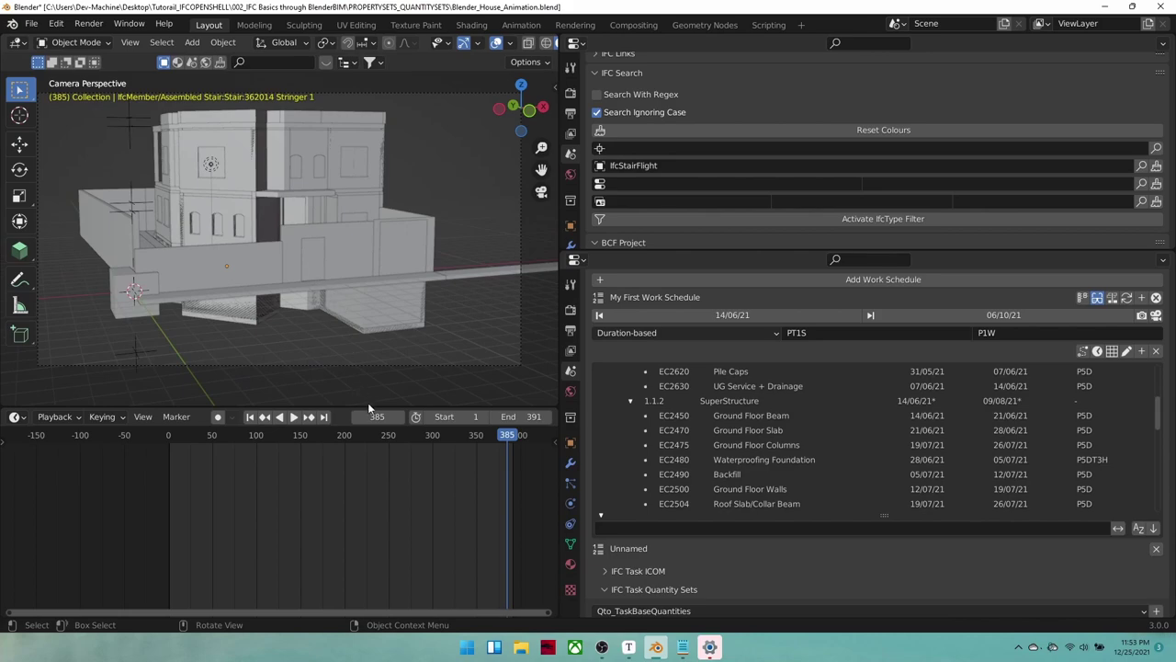
- Enlarge the 3D viewport by shrinking the timeline and the properties area, keeping the whole camera frame in view
left_click_drag(371, 404, 371, 528)
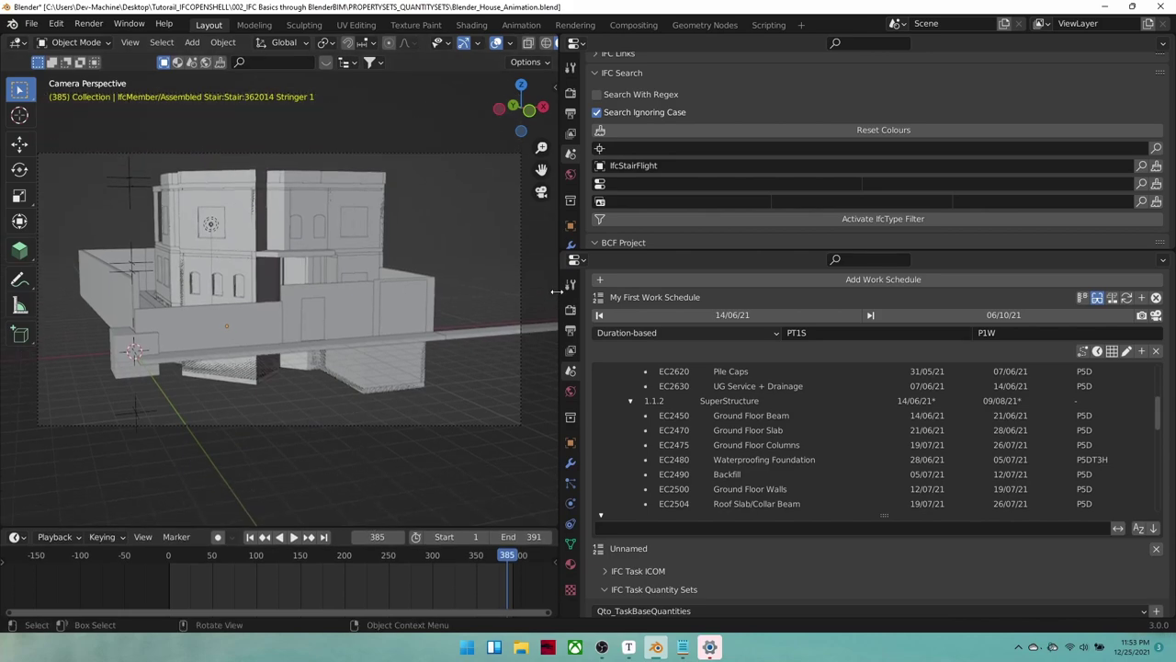
left_click_drag(557, 291, 794, 300)
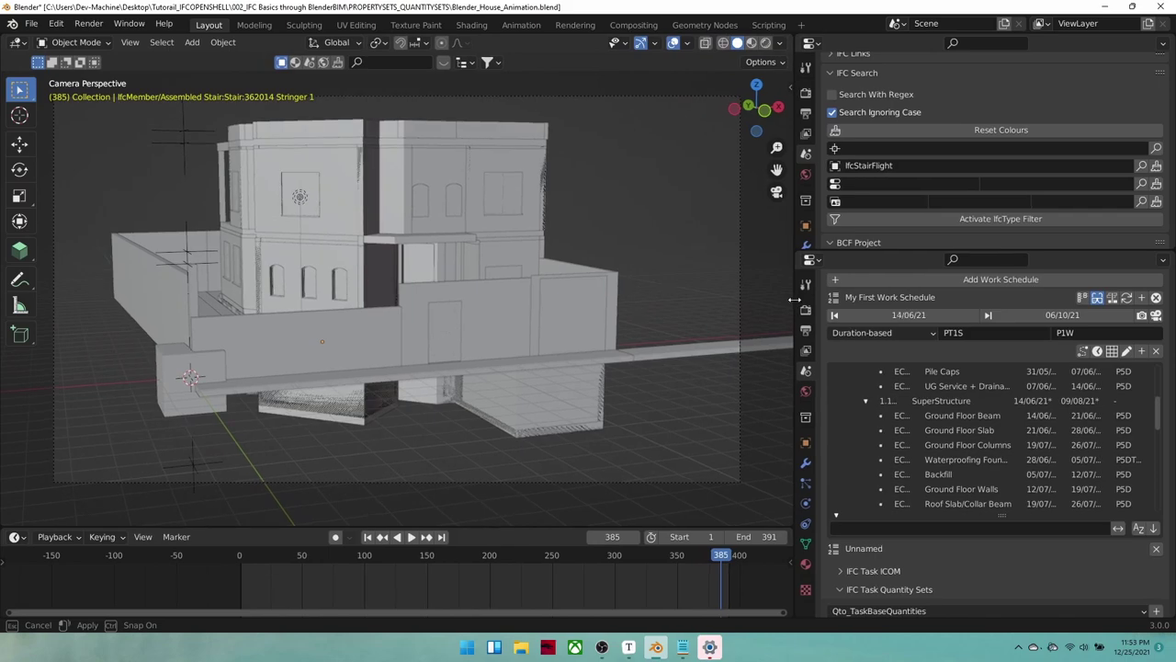
middle_click_drag(456, 280, 457, 293, "shift")
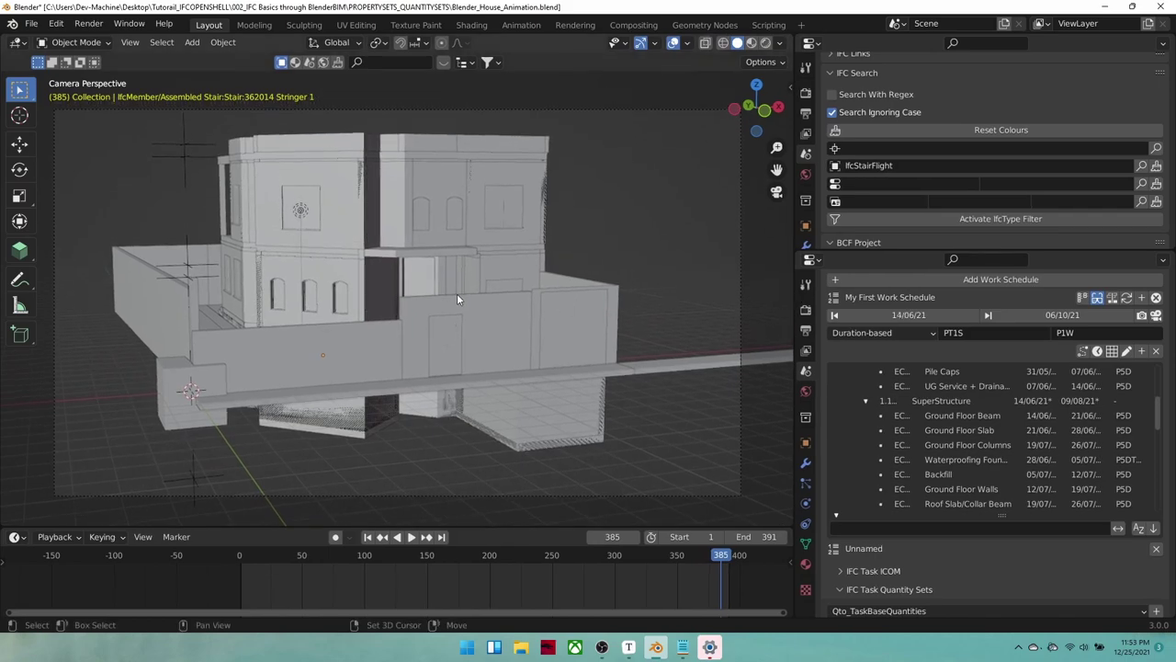
- Raise the light along the Z axis to a position above the roof of the house
left_click(305, 218)
key("g")
key("z")
left_click(363, 102)
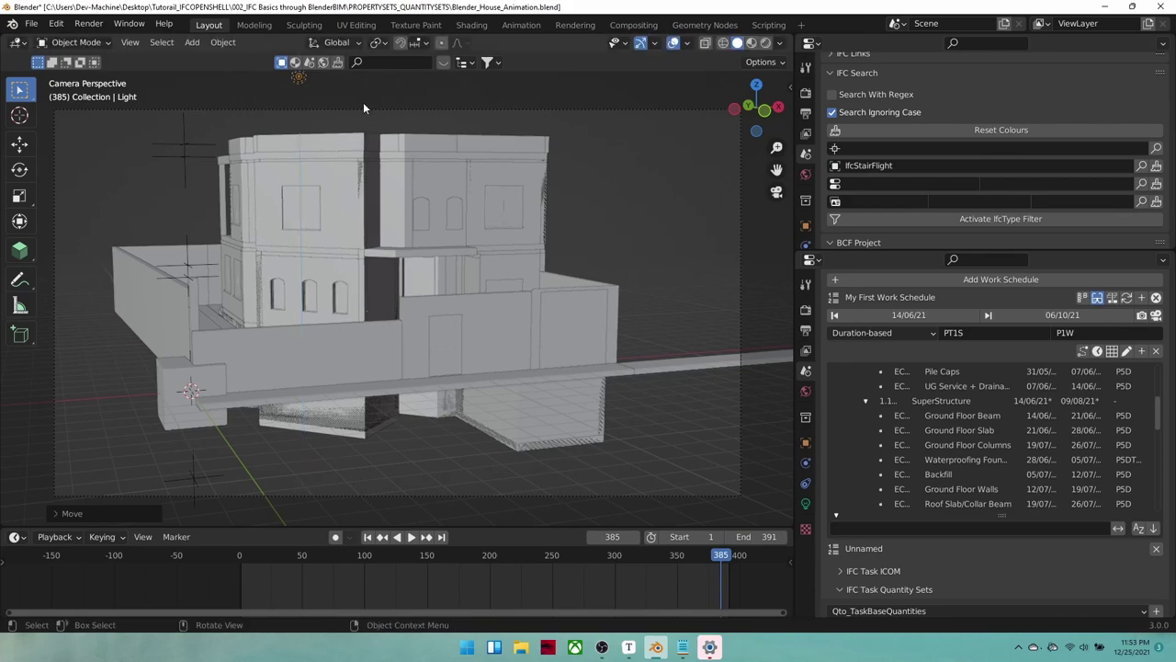
- Change the light's type to Sun and set its strength to 2
left_click(806, 502)
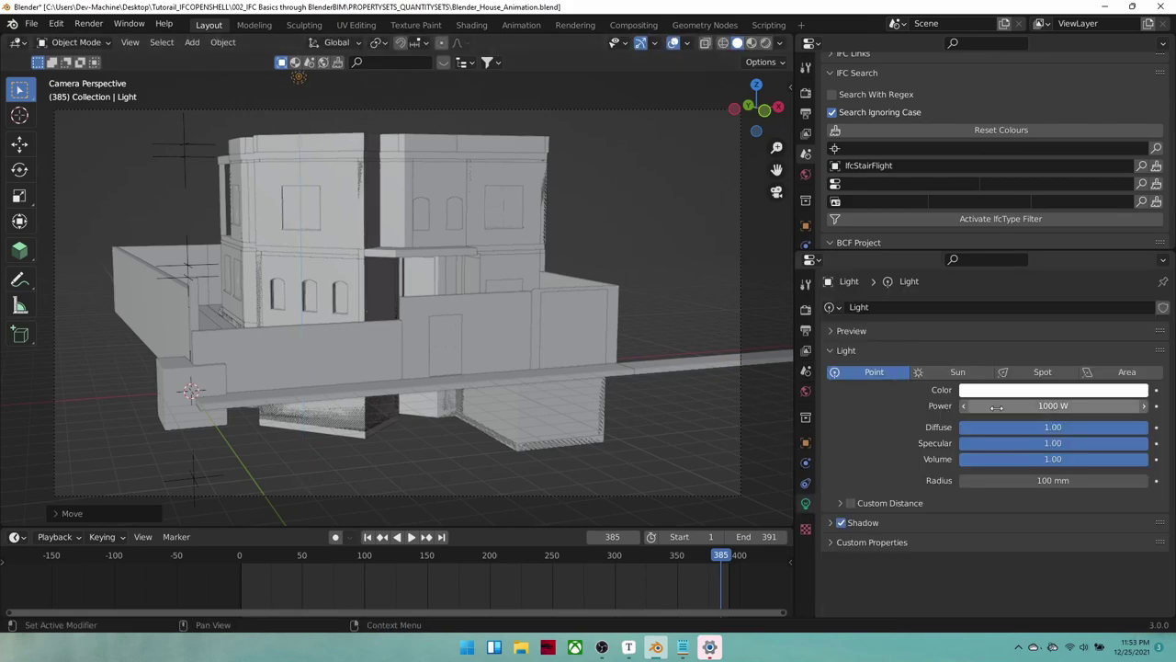
left_click(1027, 405)
left_click(958, 372)
left_click(958, 371)
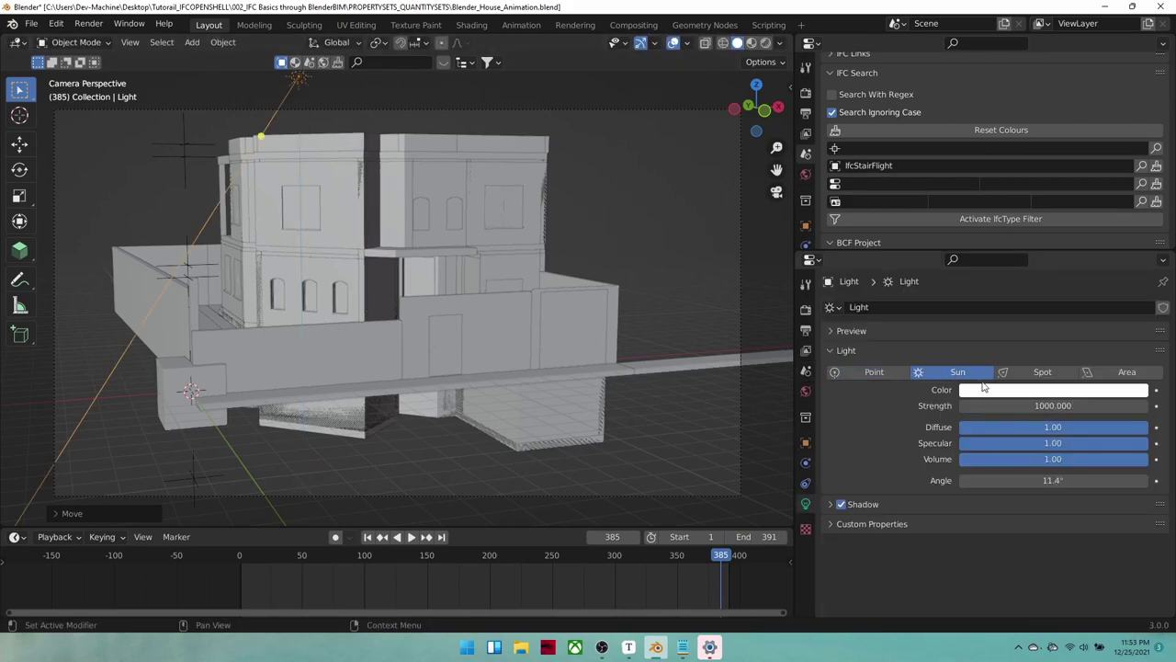
left_click(1007, 405)
type("2")
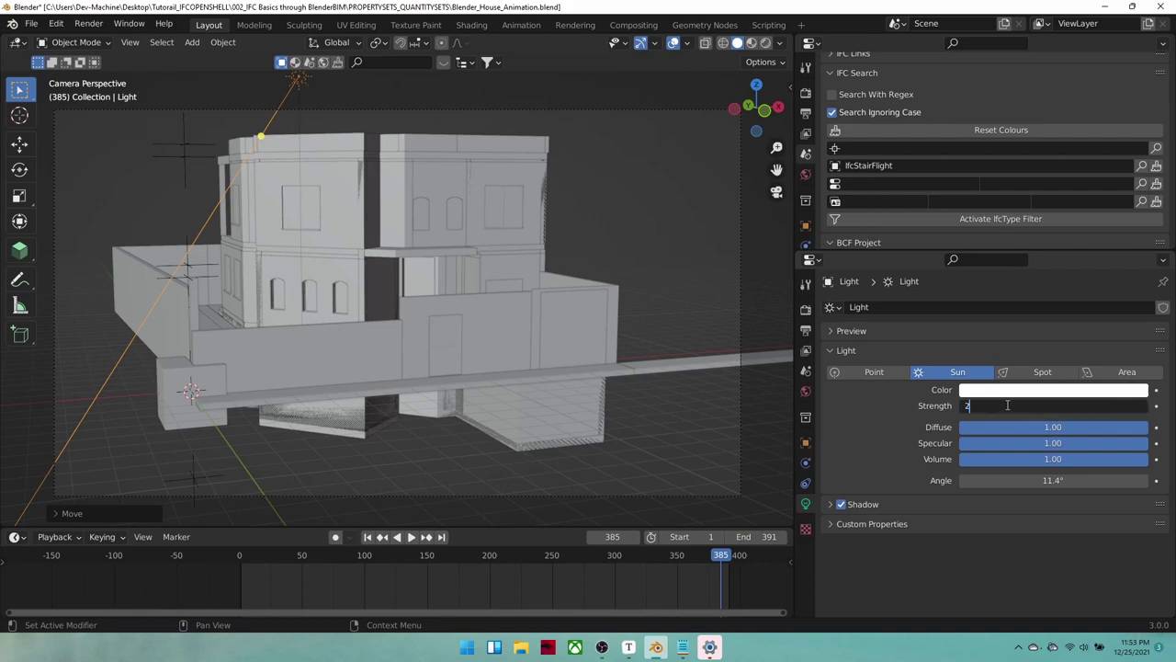
key("Return")
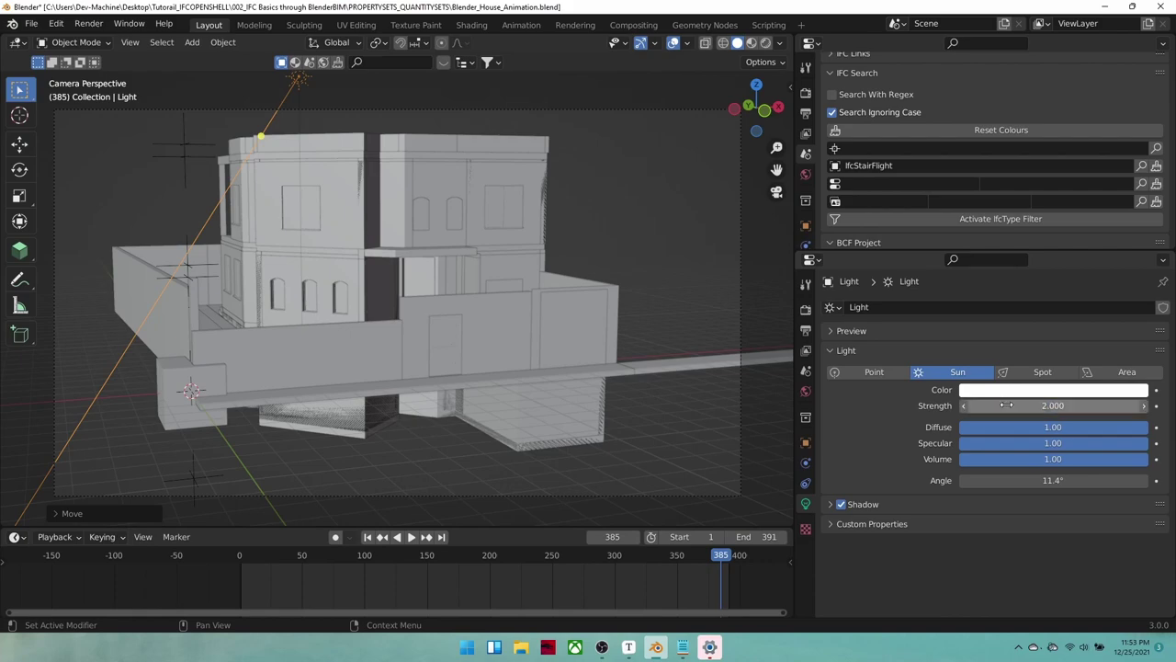
- Add a mesh plane, scale it up about 20 times and move it beneath the house as a ground surface
left_click(688, 301)
key("shift+a")
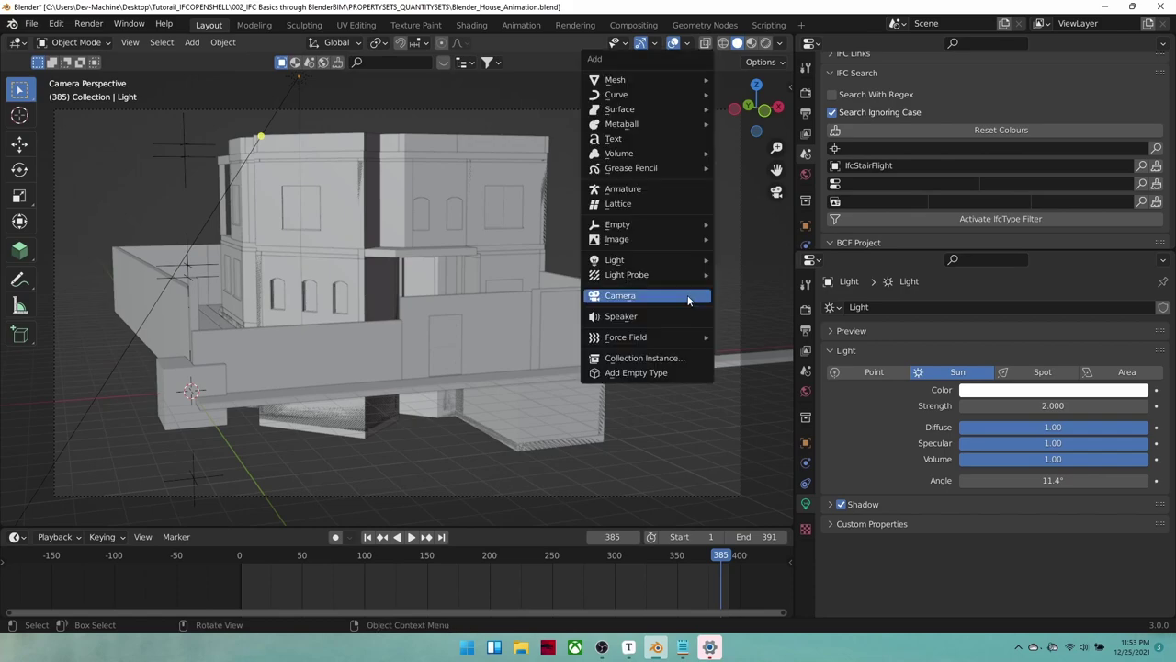
mouse_move(642, 88)
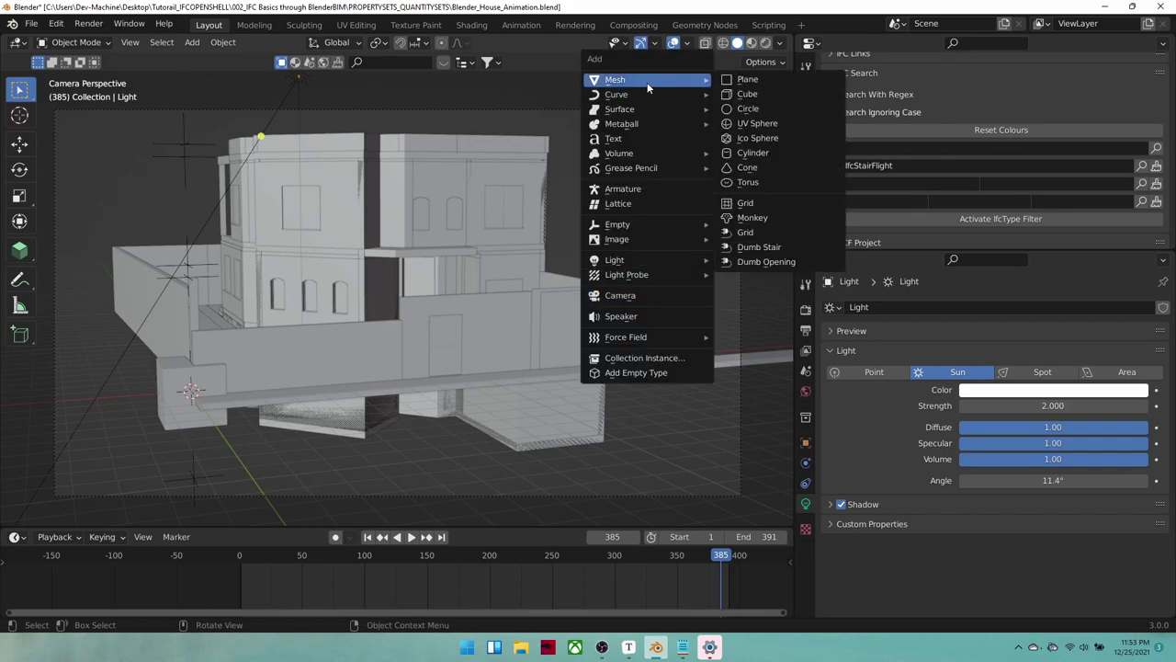
left_click(739, 80)
key("s")
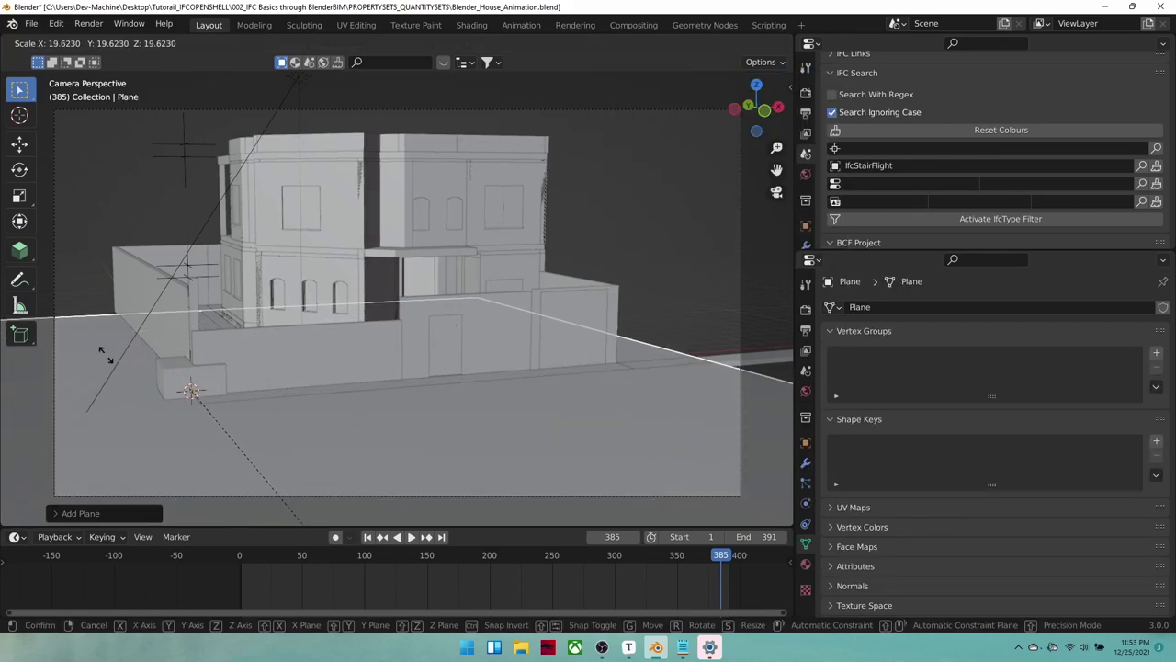
left_click(704, 263)
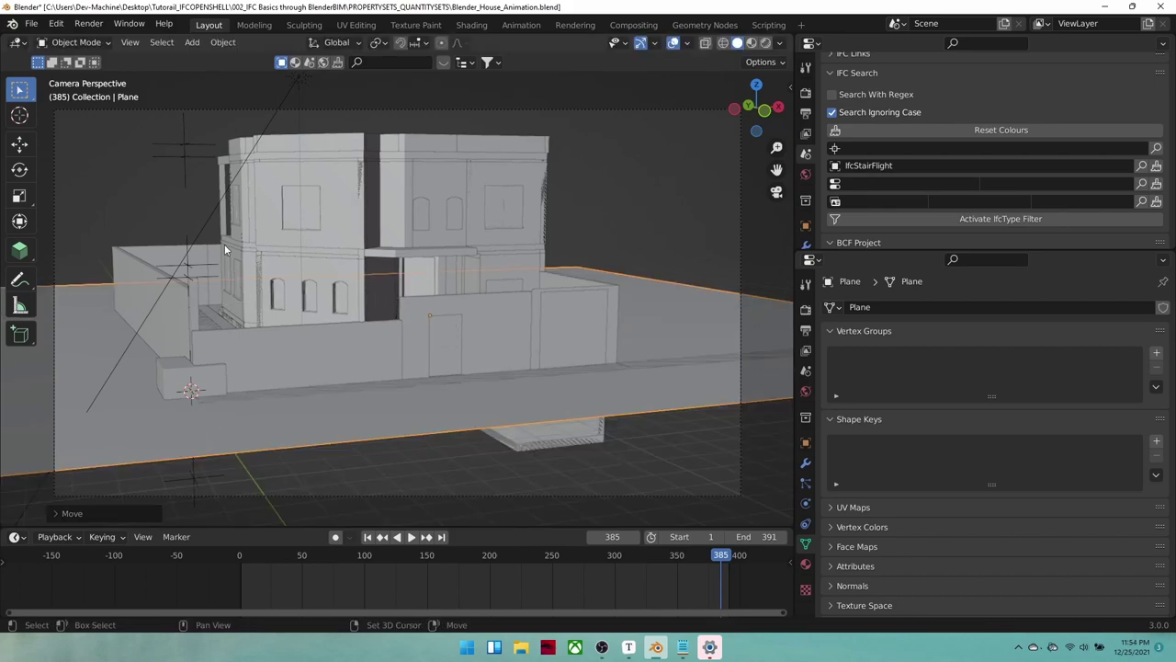
- Fly the camera to a closer view of the house's front corner and return the timeline to frame 0
key("shift+grave")
key("w")
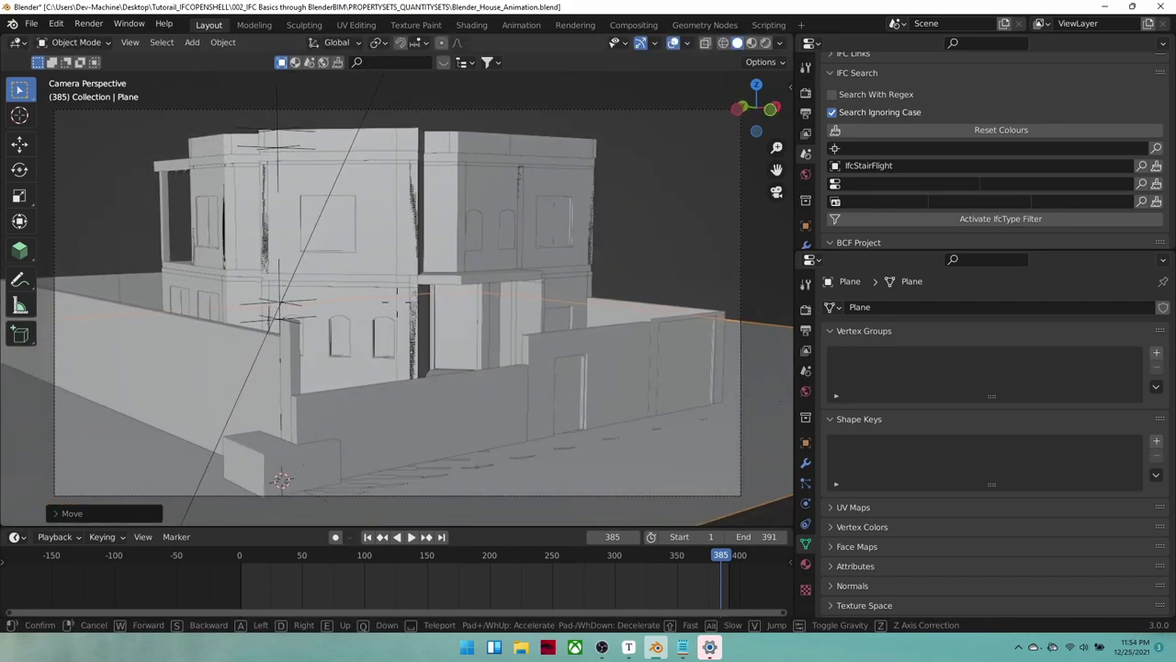
left_click_drag(397, 551, 233, 546)
- Set the render engine to Cycles with the Supported feature set and the GPU Compute device
left_click(88, 23)
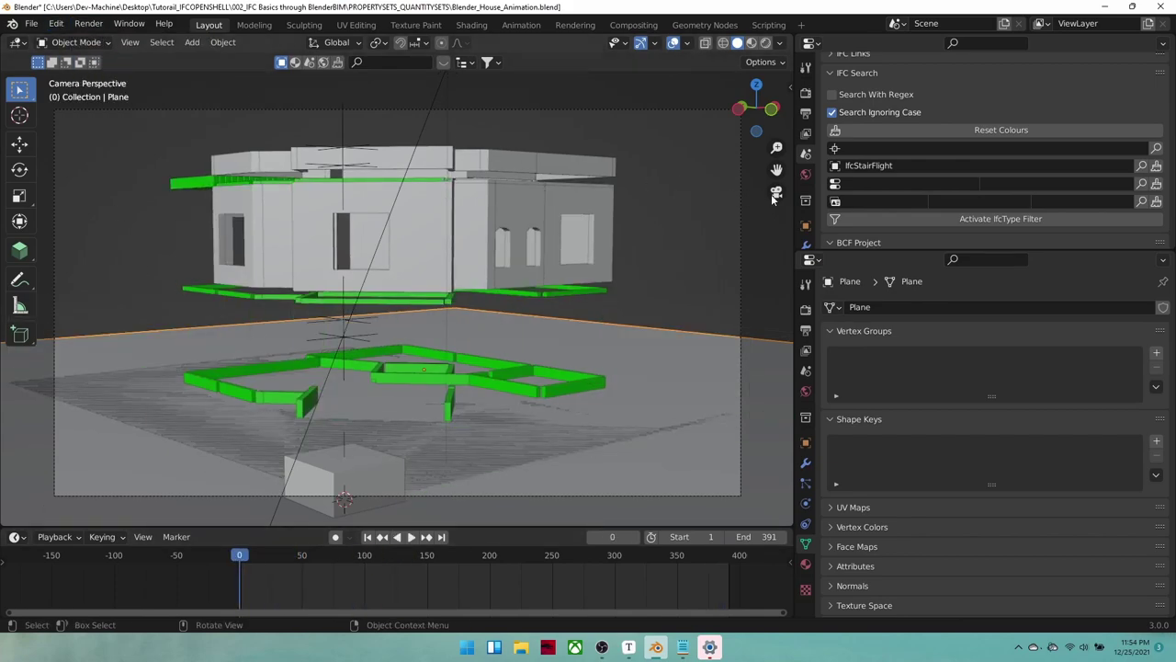
left_click(806, 111)
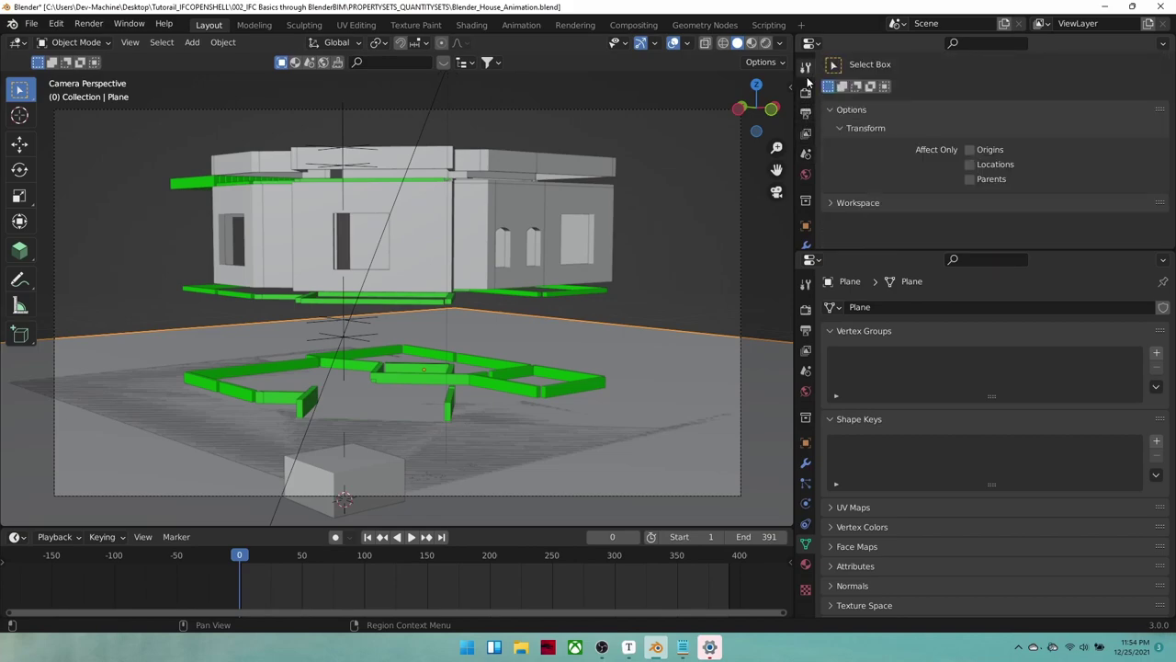
left_click(806, 92)
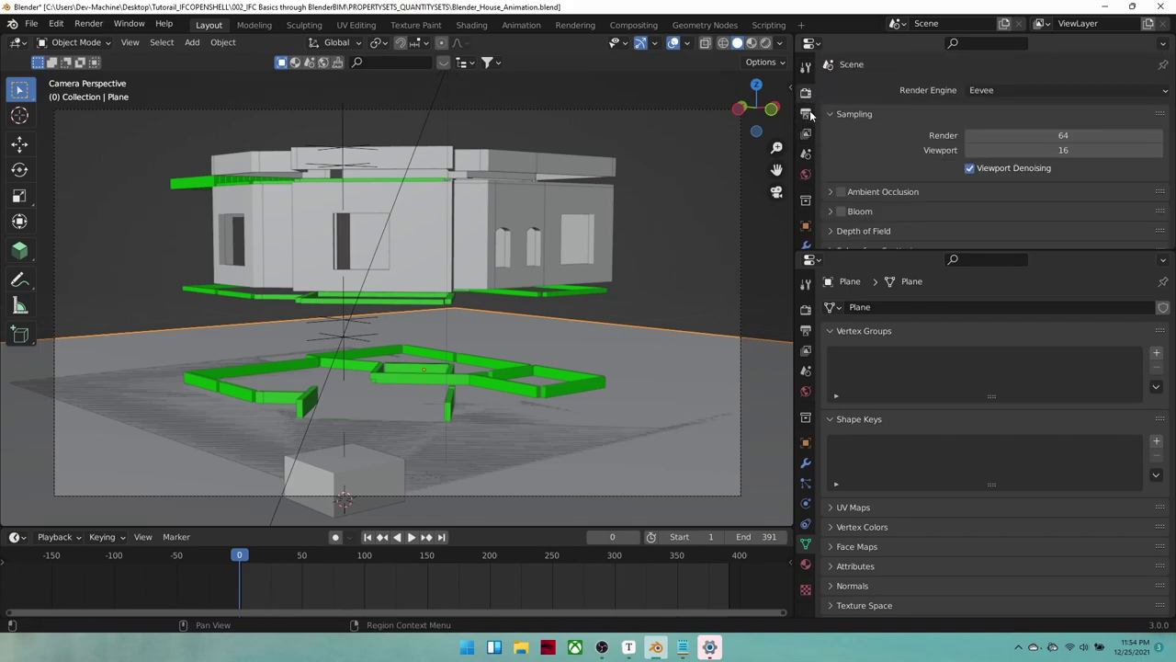
left_click(998, 90)
left_click(1004, 140)
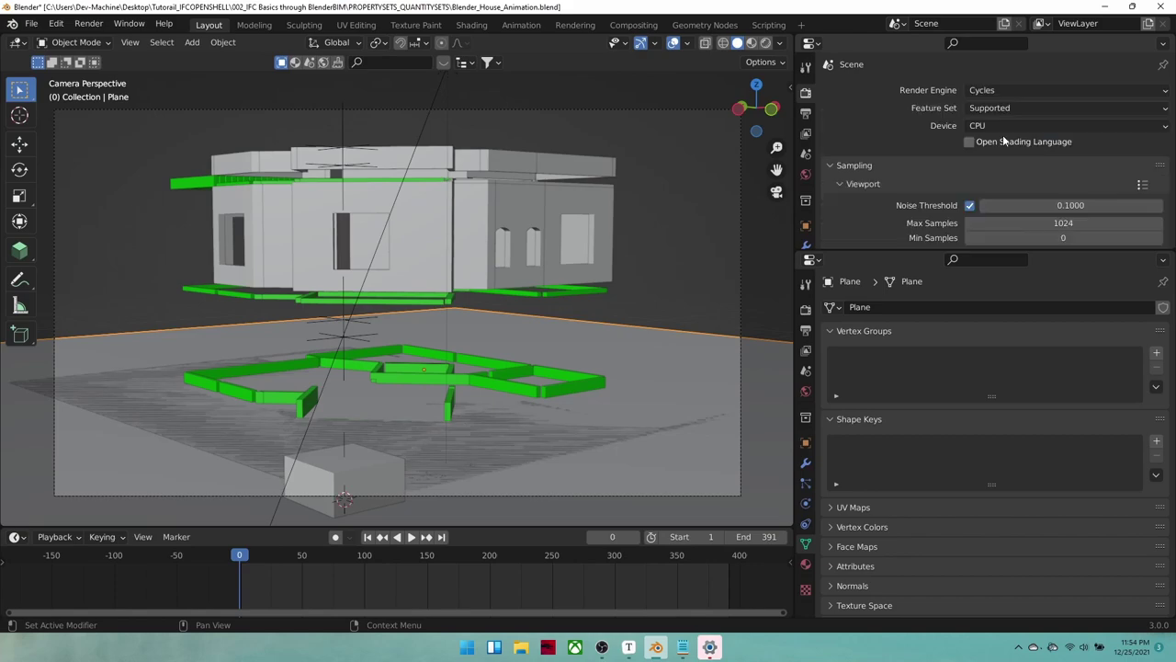
left_click(992, 109)
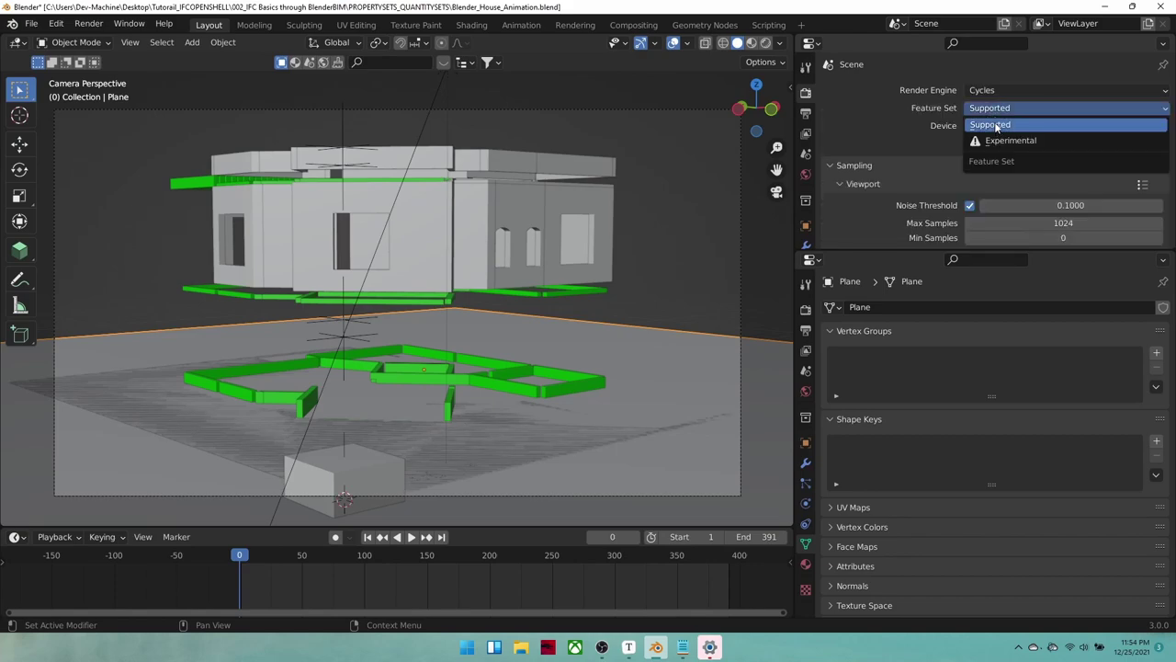
left_click(996, 127)
left_click(992, 125)
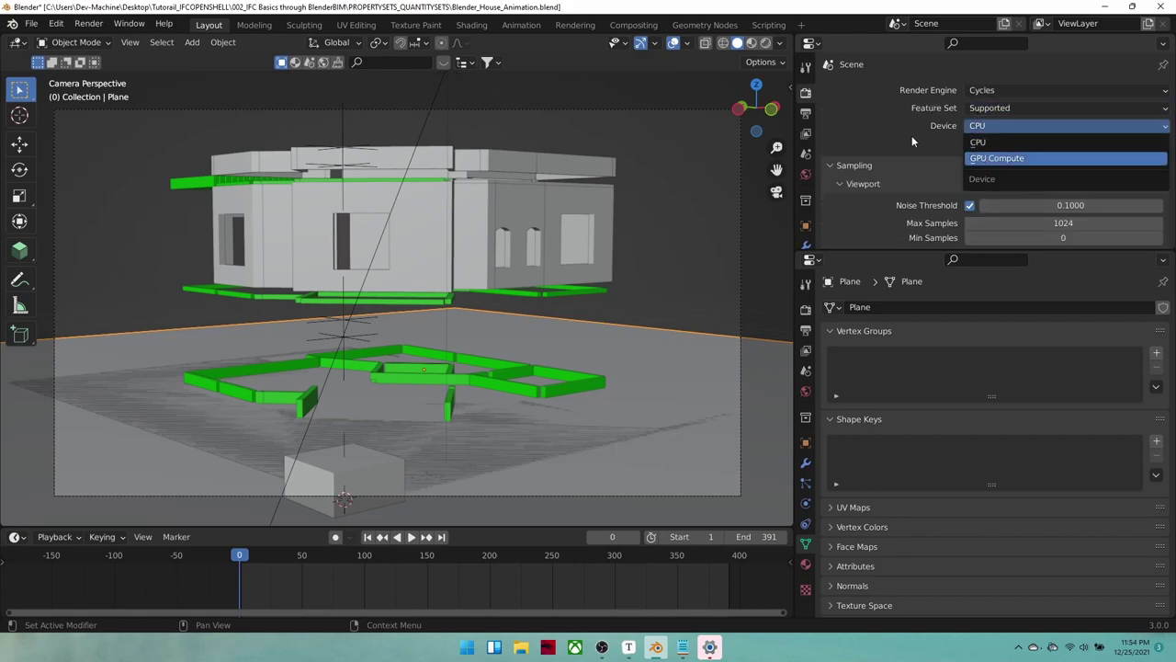
left_click(997, 159)
- Switch the viewport to rendered shading and preview the construction sequence from frame 0 to frame 161
left_click(766, 43)
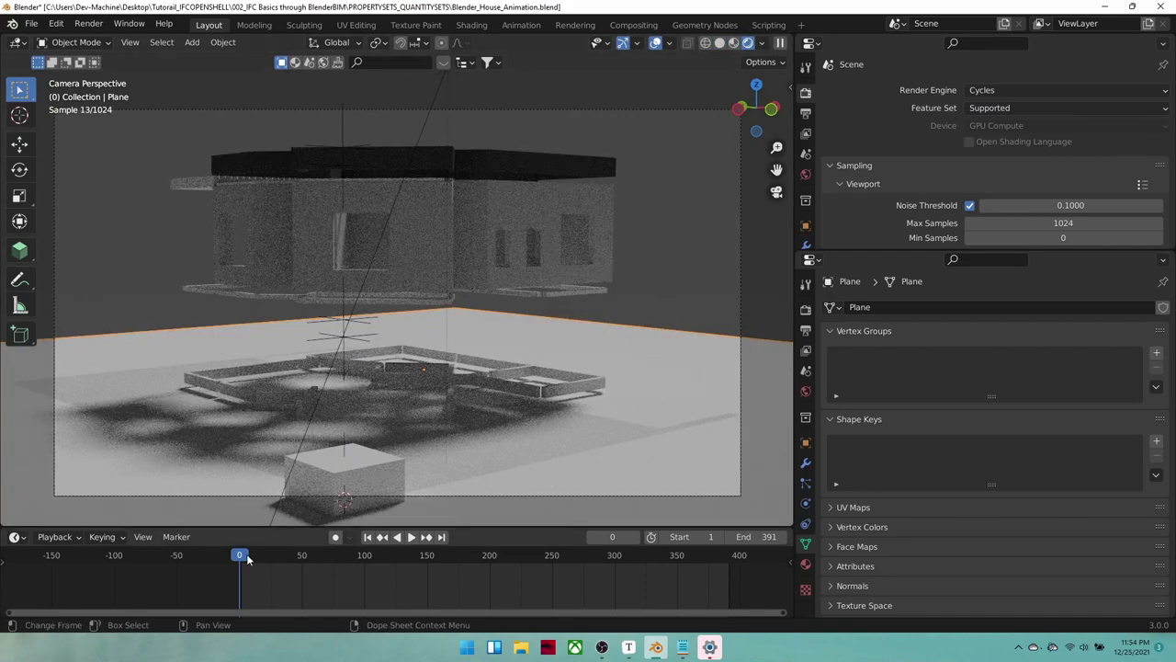
left_click_drag(240, 558, 441, 557)
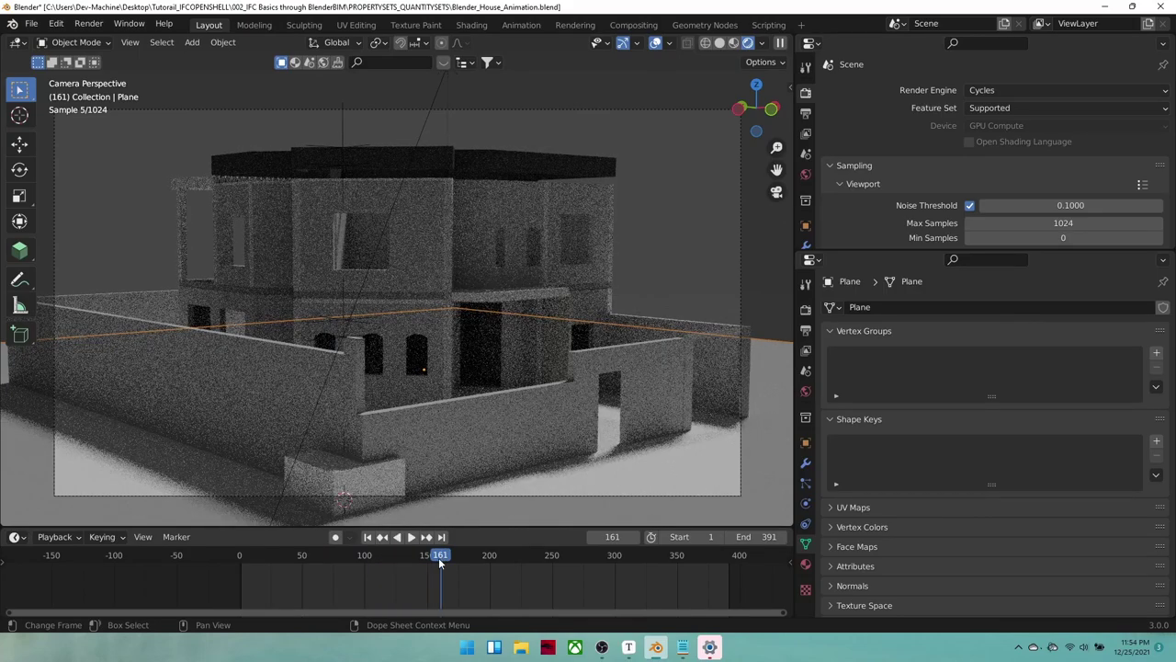